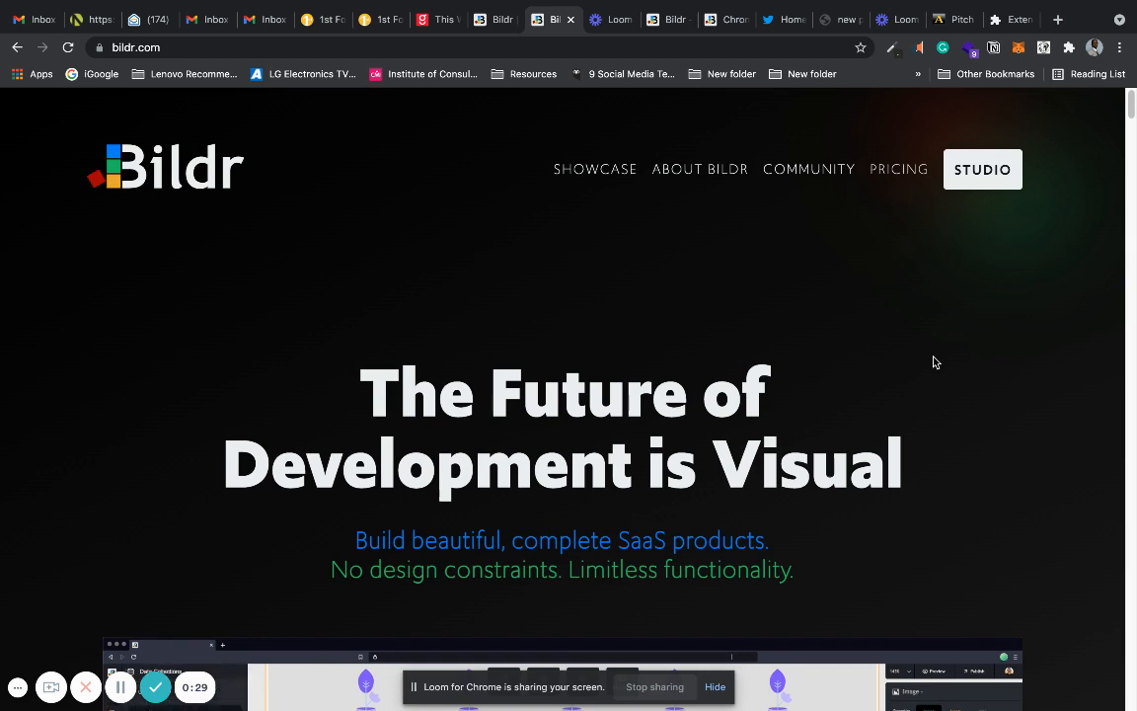
Look over the Bildr home page and review the Free, Launch and Pro plans on its pricing page.
left_click_drag(1131, 108, 1122, 208)
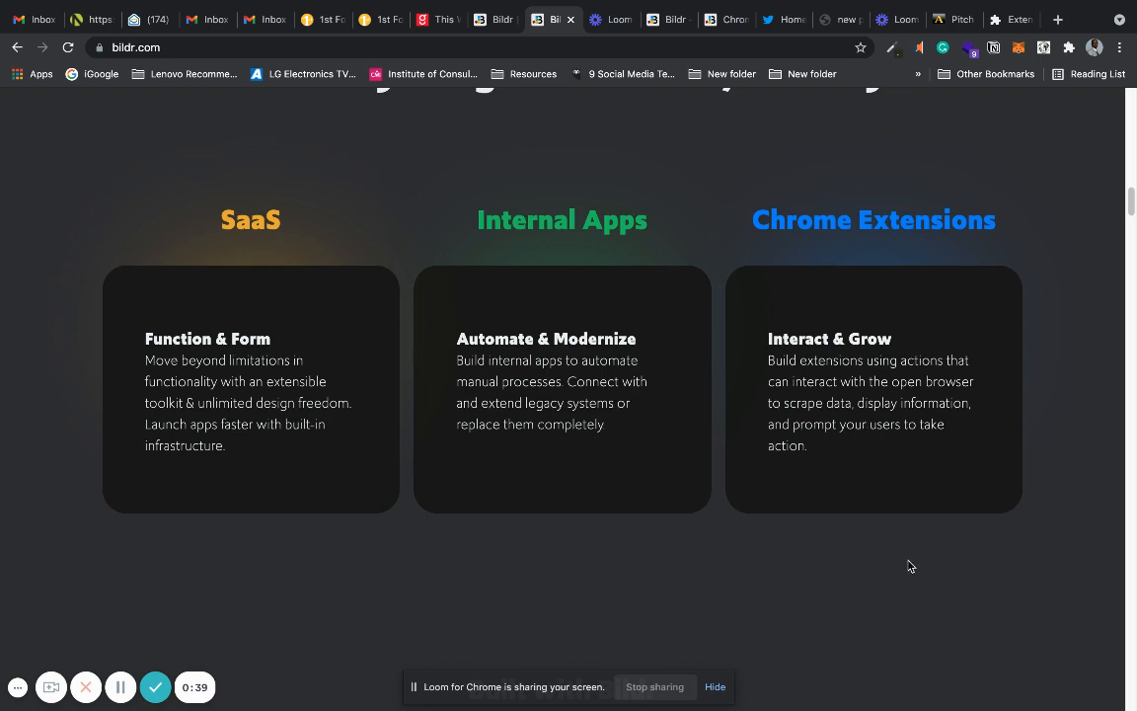
left_click_drag(1131, 210, 1124, 113)
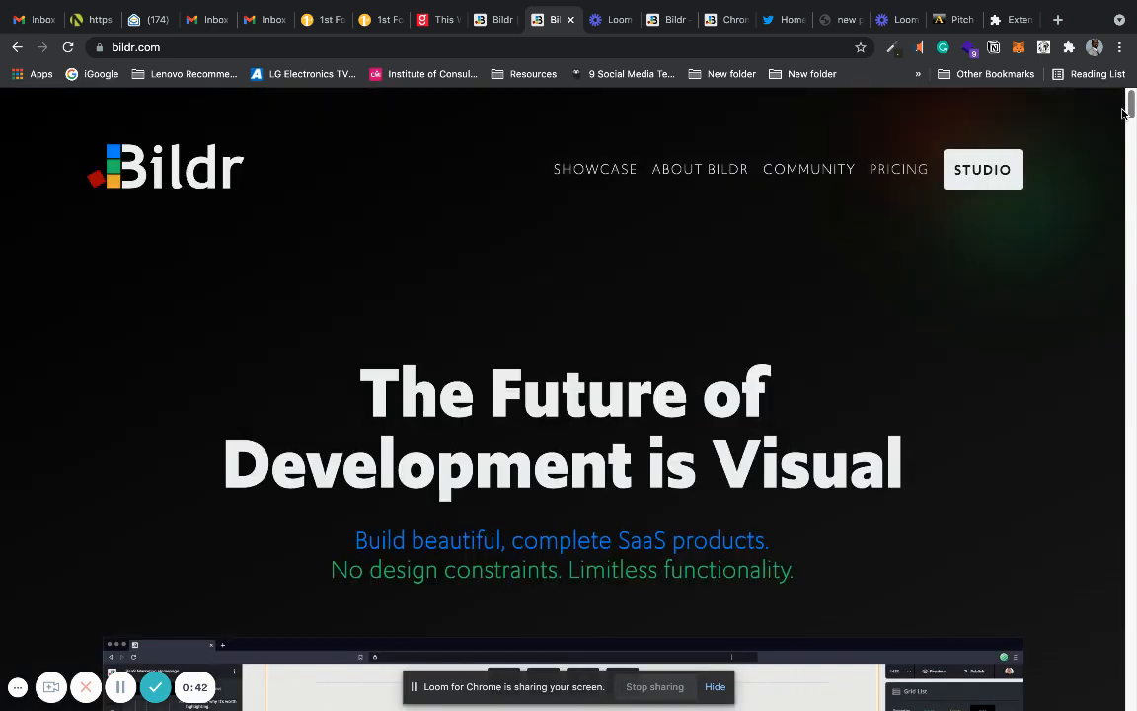
left_click(891, 180)
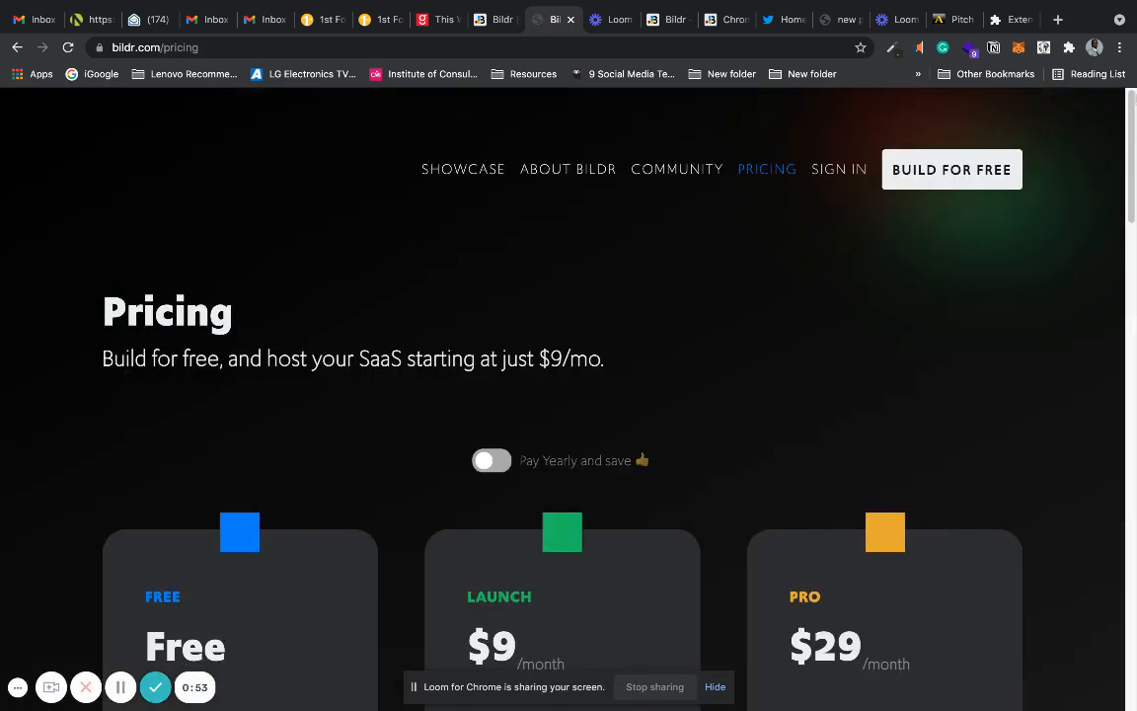
scroll(1133, 188, "down", 8)
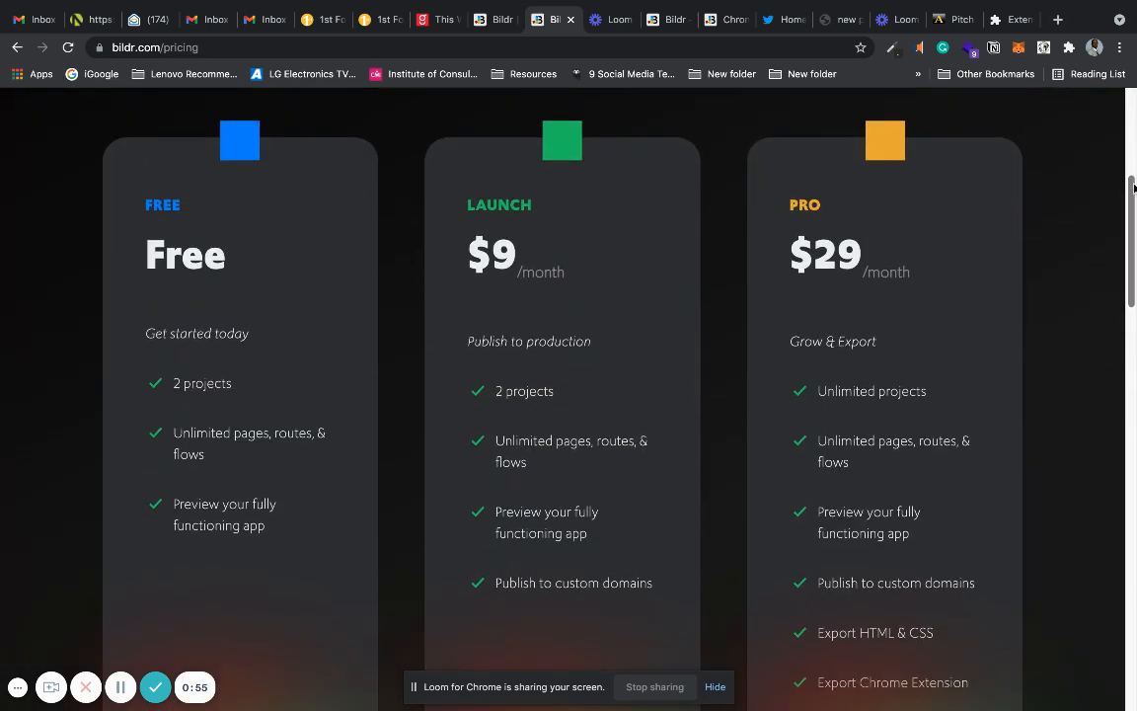
left_click_drag(1134, 188, 1134, 199)
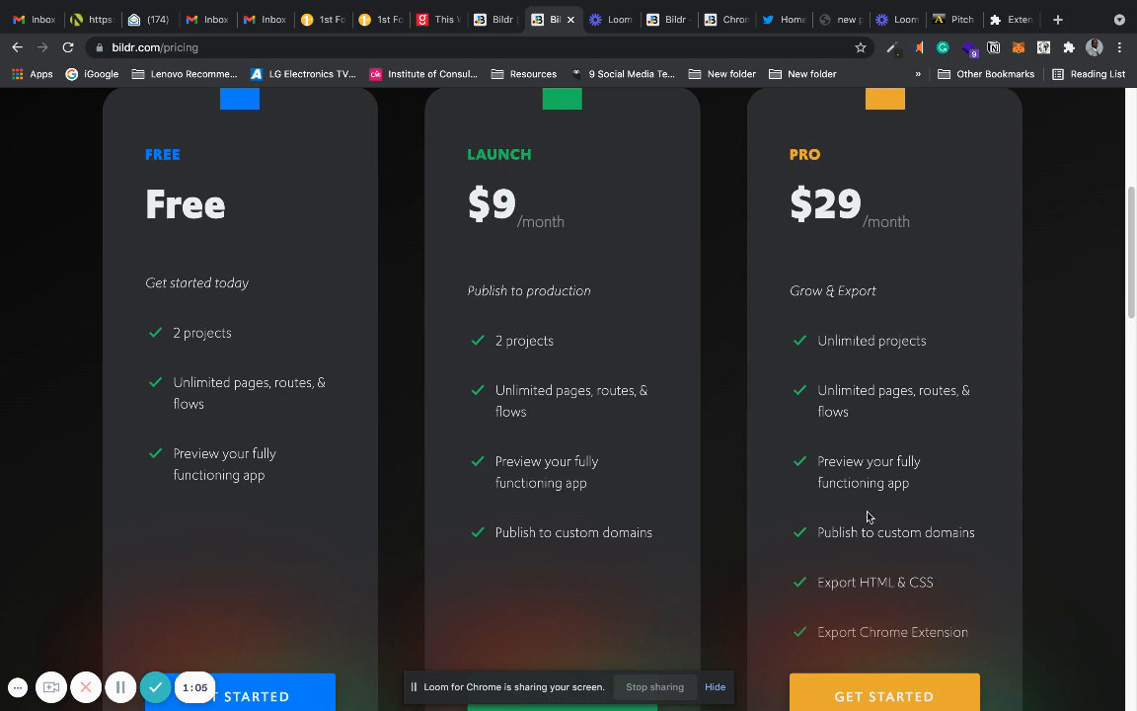
left_click_drag(1132, 205, 1120, 104)
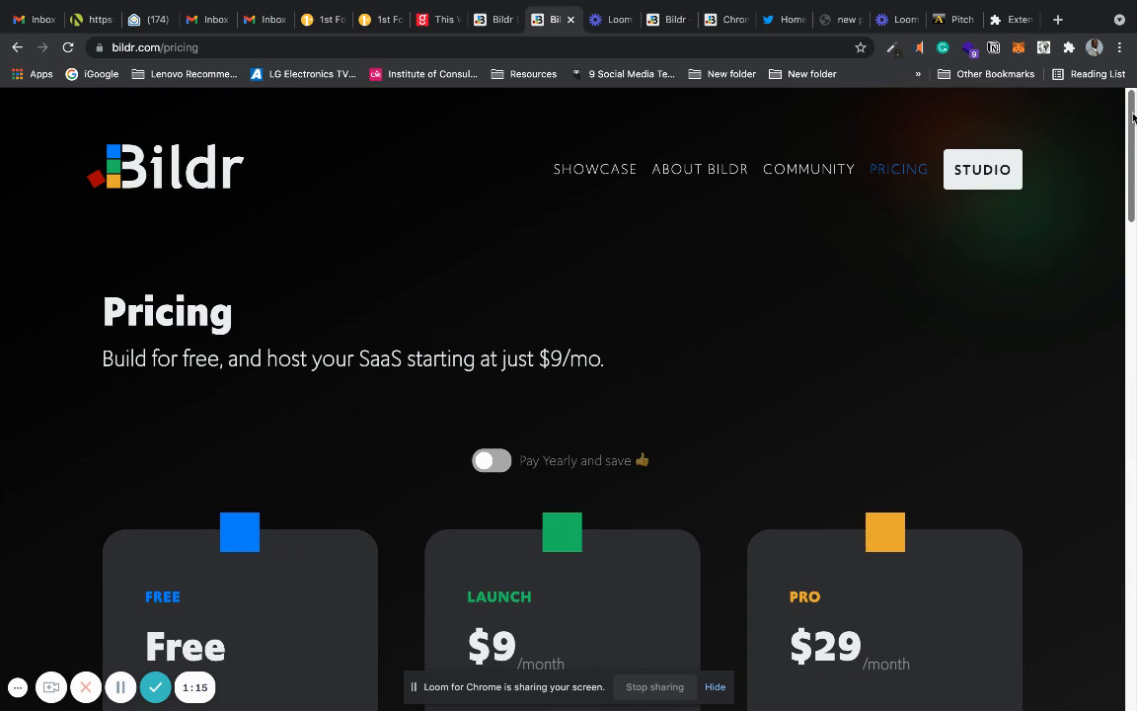
scroll(1094, 448, "down", 15)
scroll(1094, 376, "up", 8)
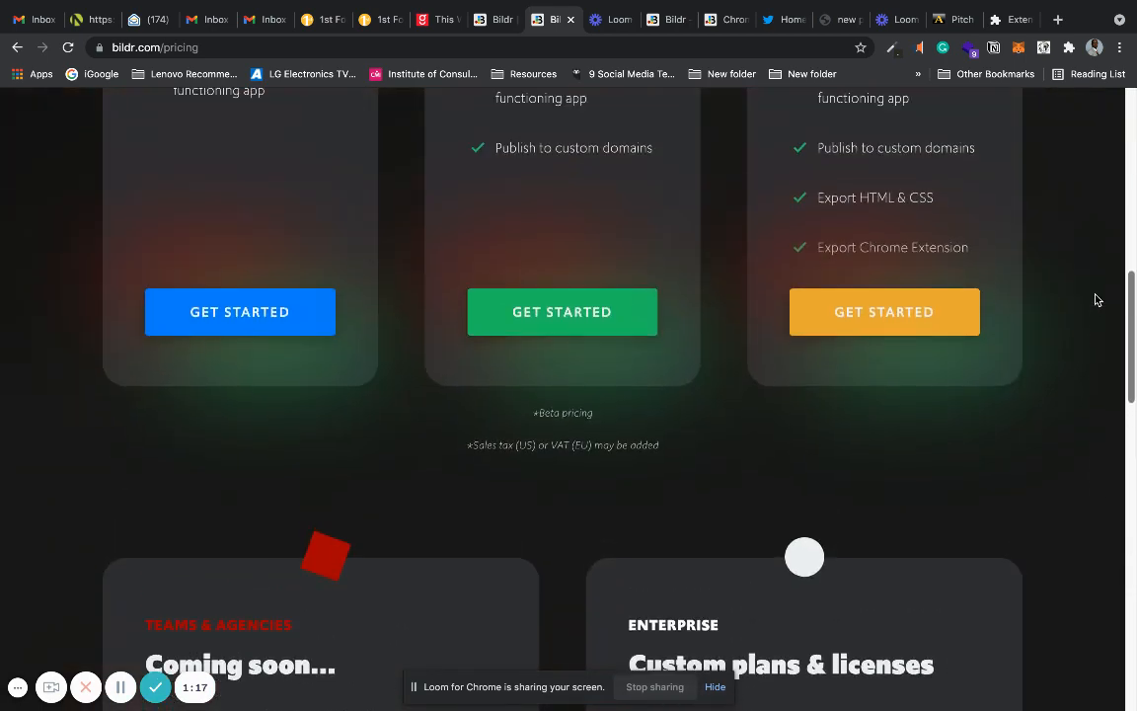
scroll(1096, 300, "up", 8)
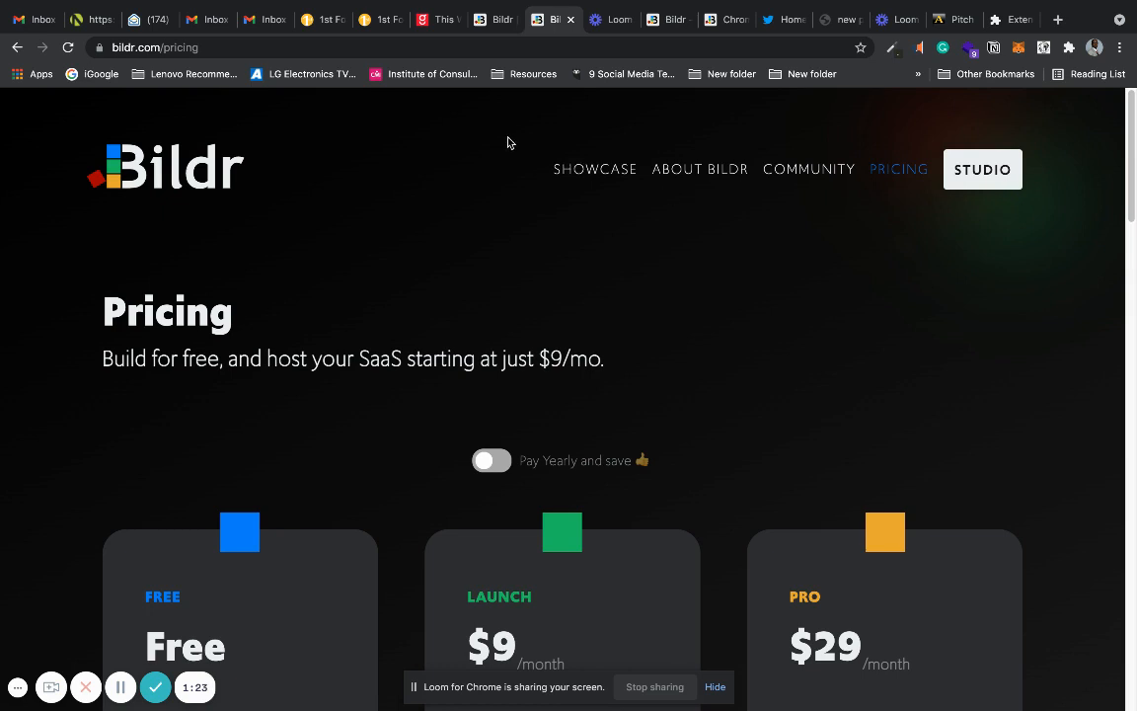
Create a new Bildr Studio project named "Hello Mr Hackathon" with the region set to Europe.
left_click(491, 22)
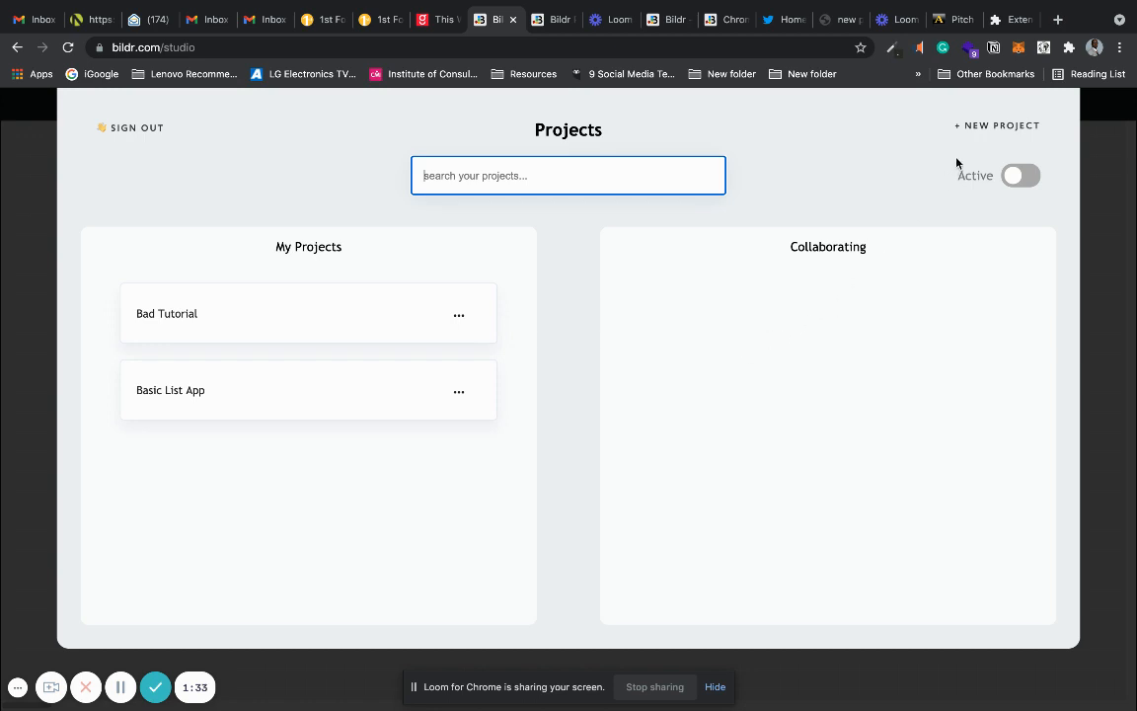
left_click(988, 126)
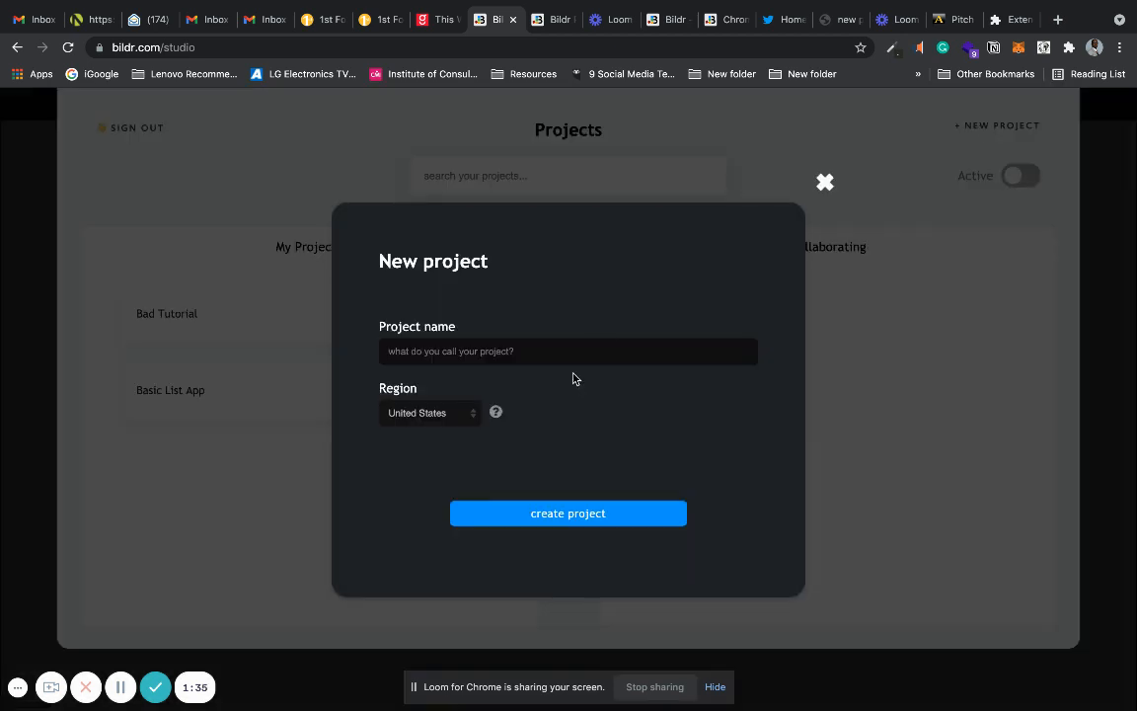
left_click(582, 349)
type("Hello Mr Hackathon")
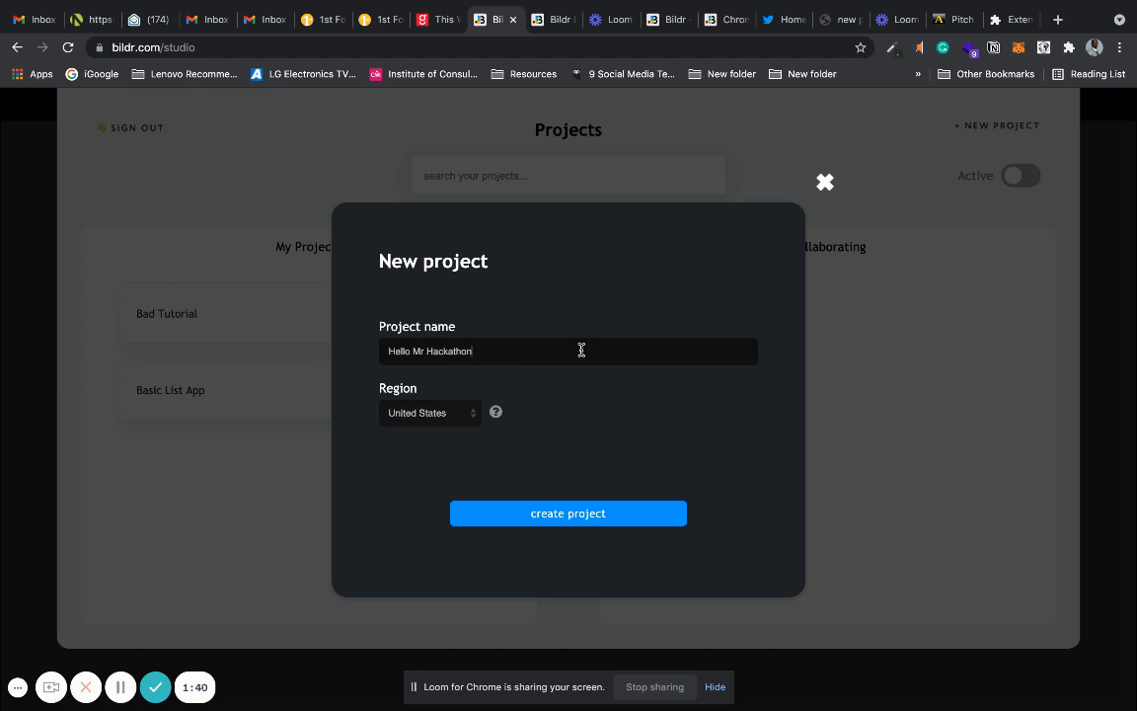
left_click(421, 411)
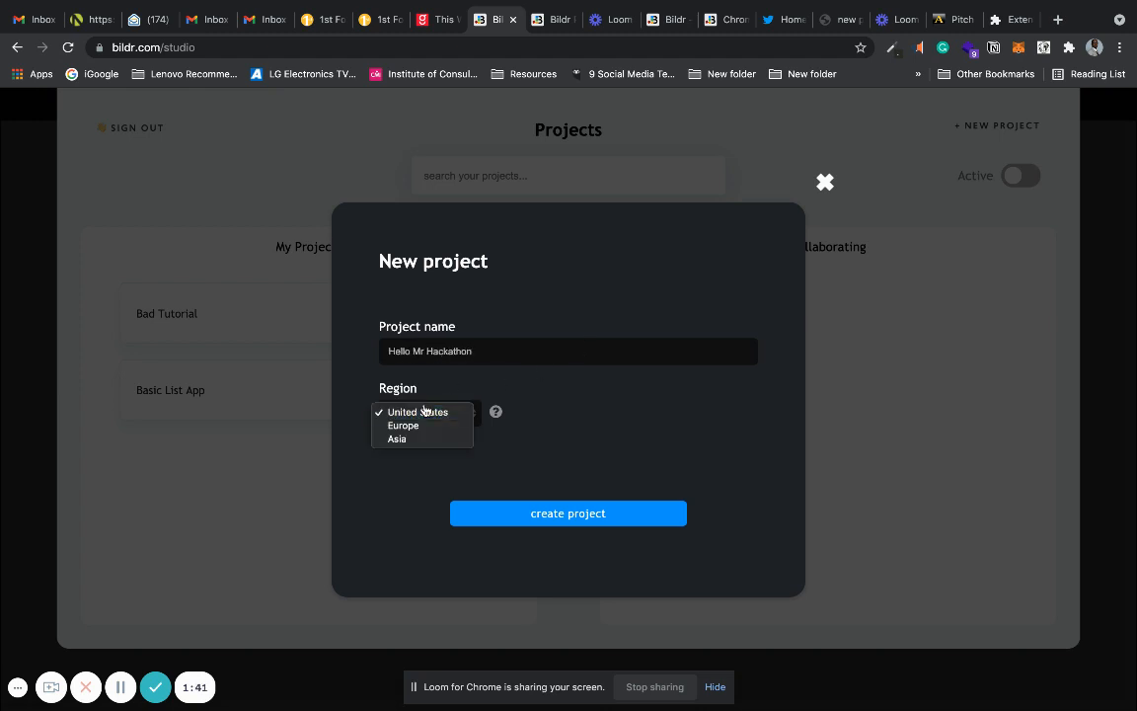
left_click(424, 431)
left_click(541, 513)
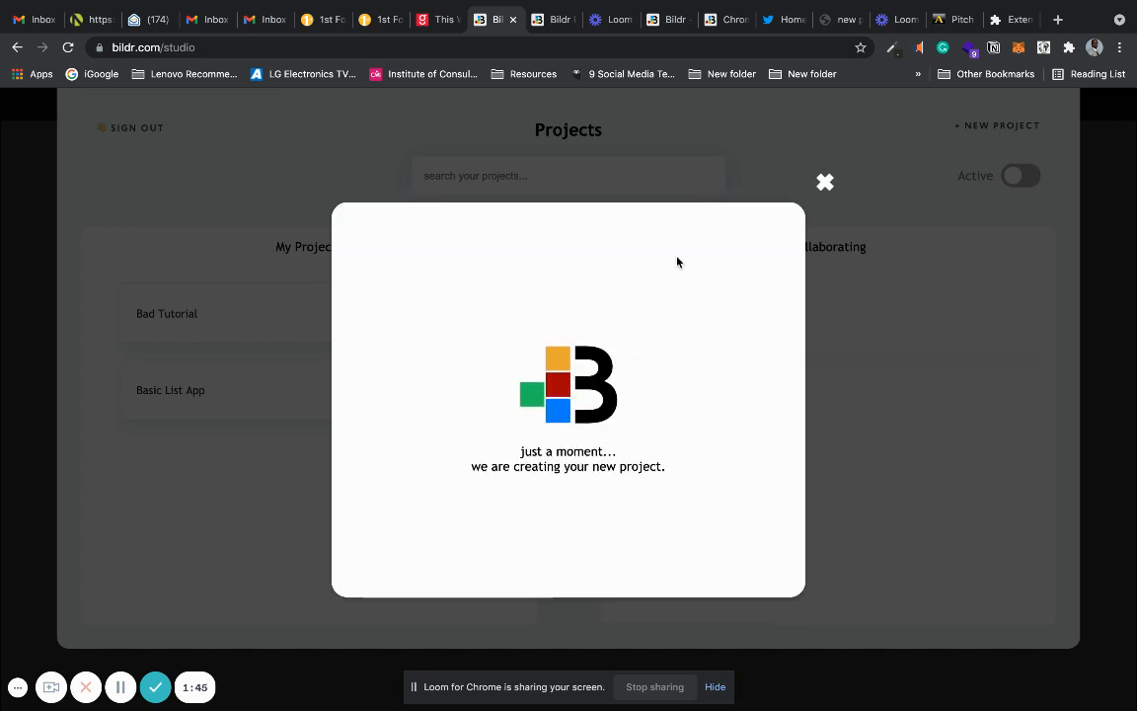
Switch to Twitter, view the "Hello No Code" Chrome extension panel beside the feed, and close the panel.
left_click(771, 20)
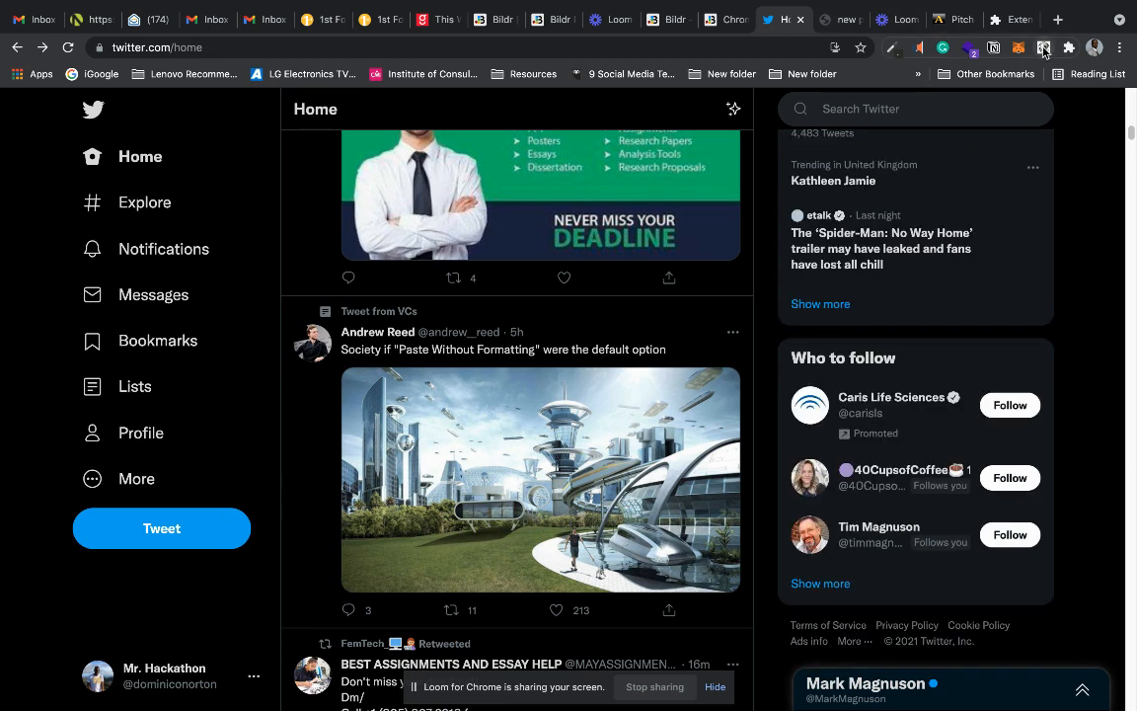
left_click(1044, 49)
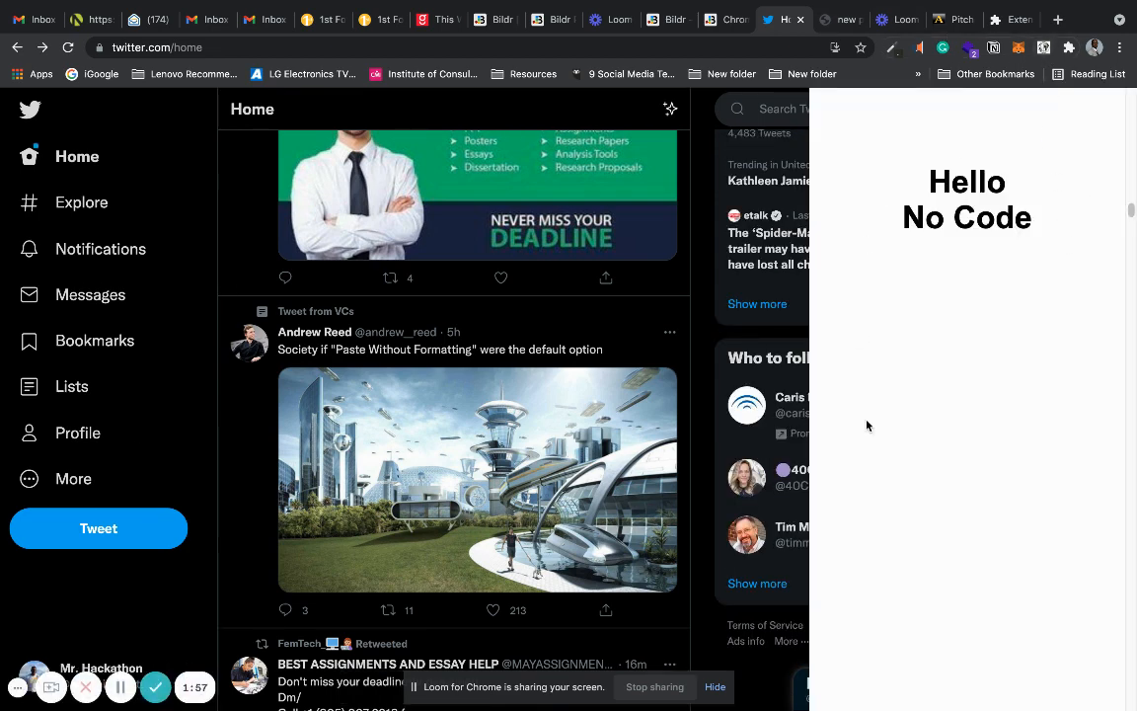
left_click_drag(1129, 202, 1130, 94)
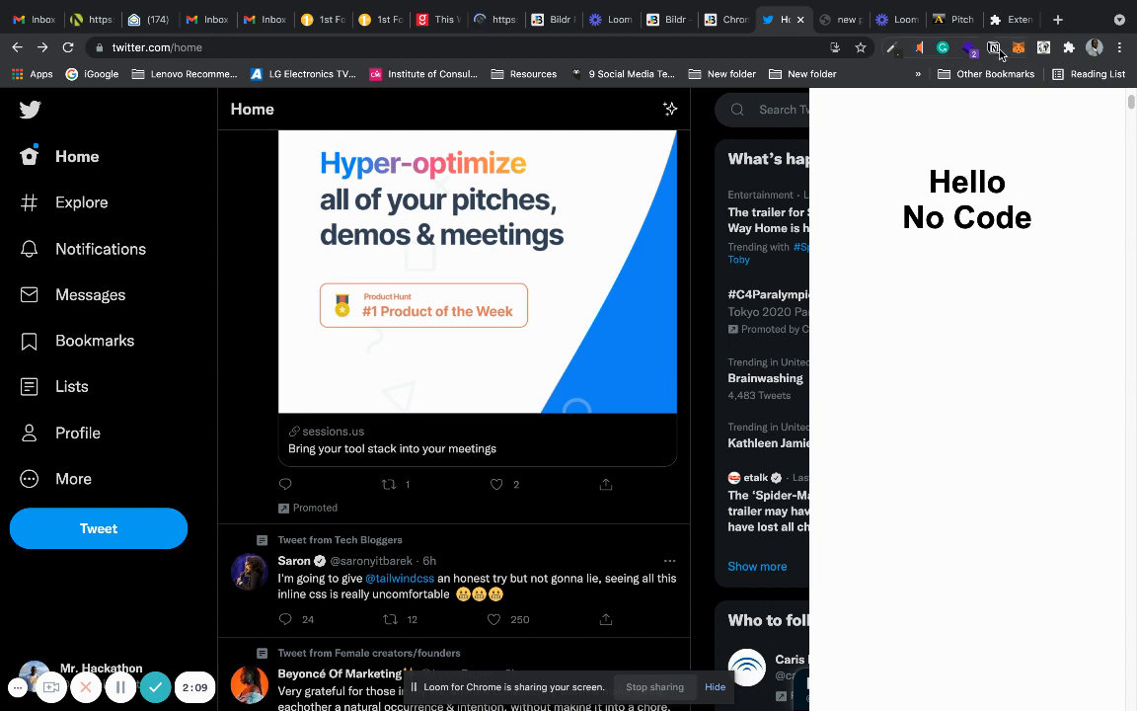
left_click(1044, 47)
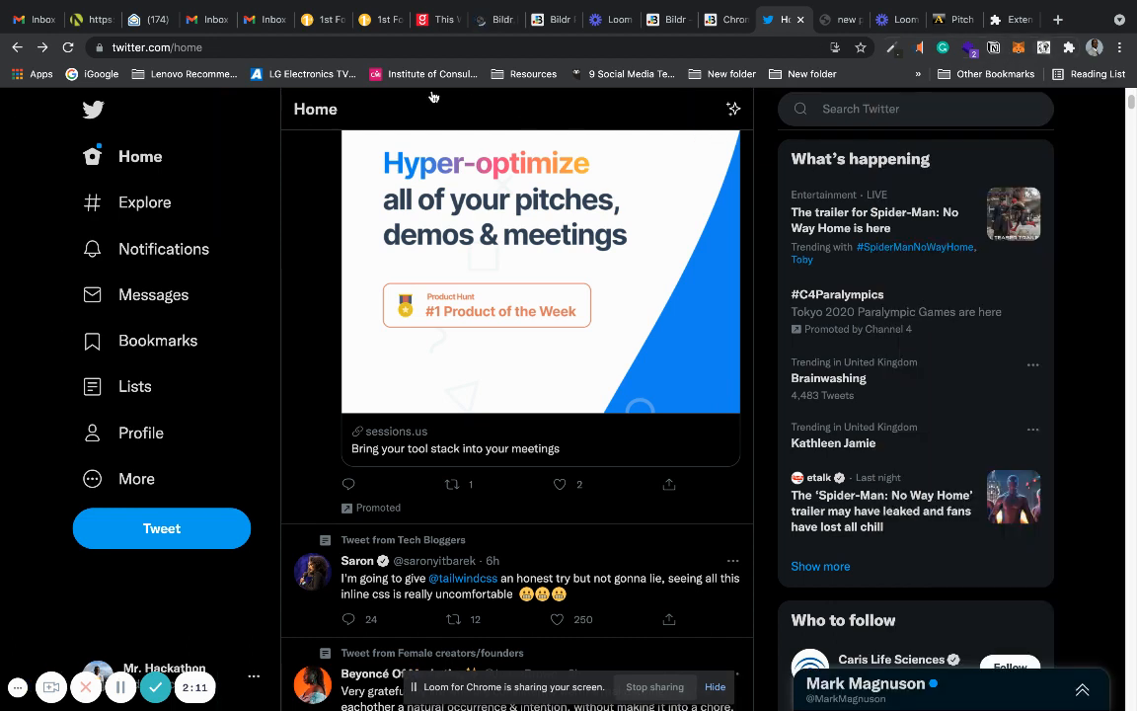
Return to the new project in Bildr Studio and add the SaaS Marketing Homepage template to the canvas.
left_click(481, 21)
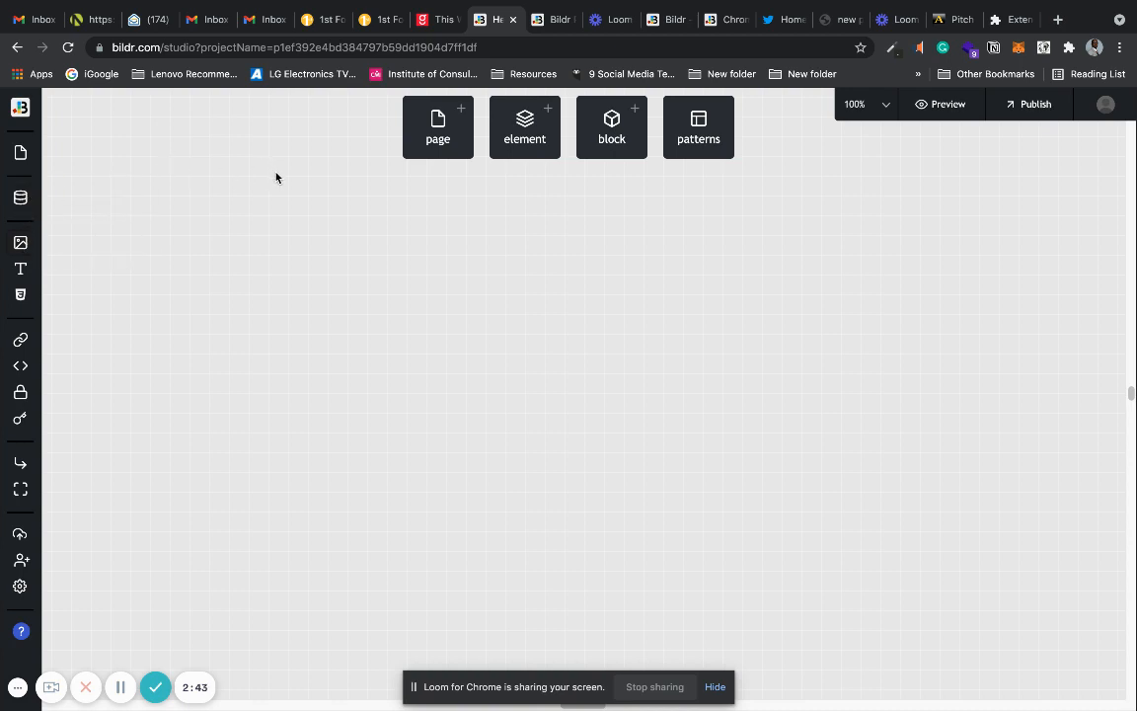
left_click(448, 130)
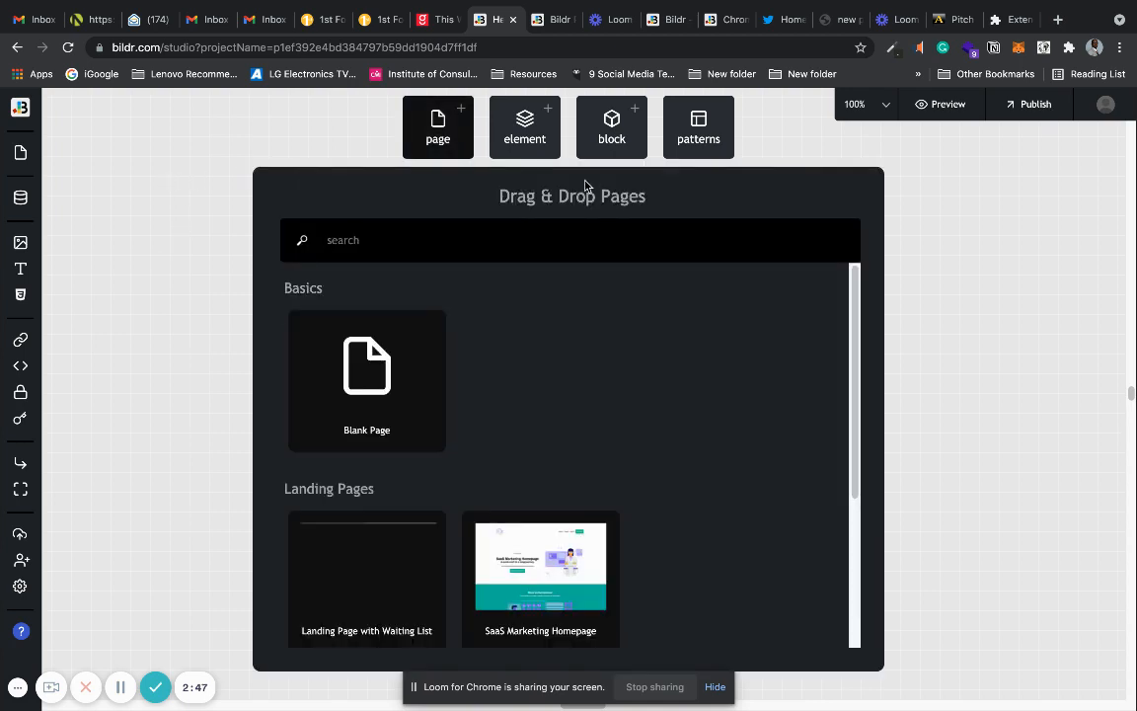
scroll(855, 334, "down", 1)
scroll(855, 334, "down", 3)
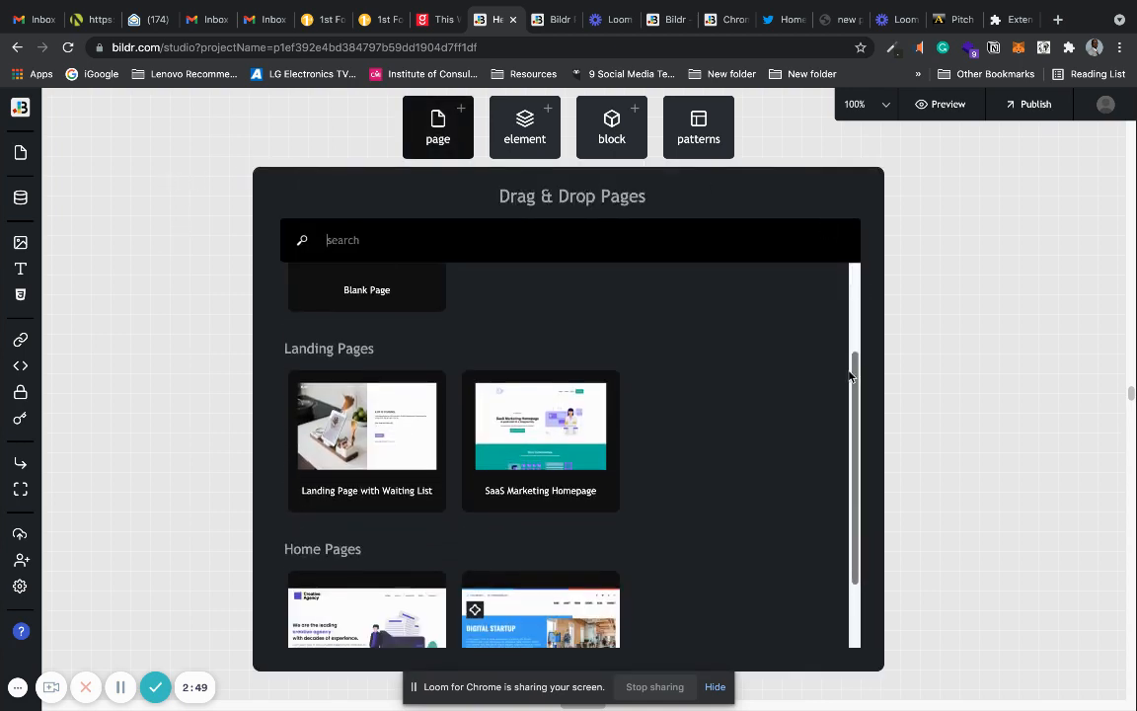
scroll(837, 415, "up", 2)
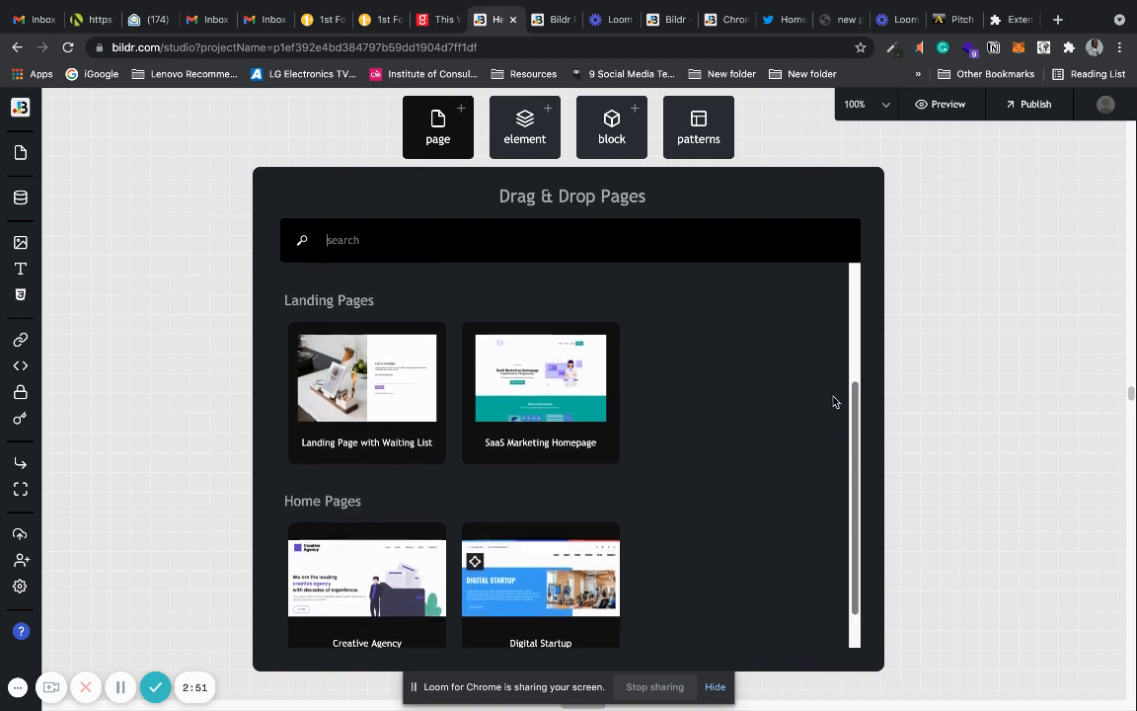
left_click(525, 417)
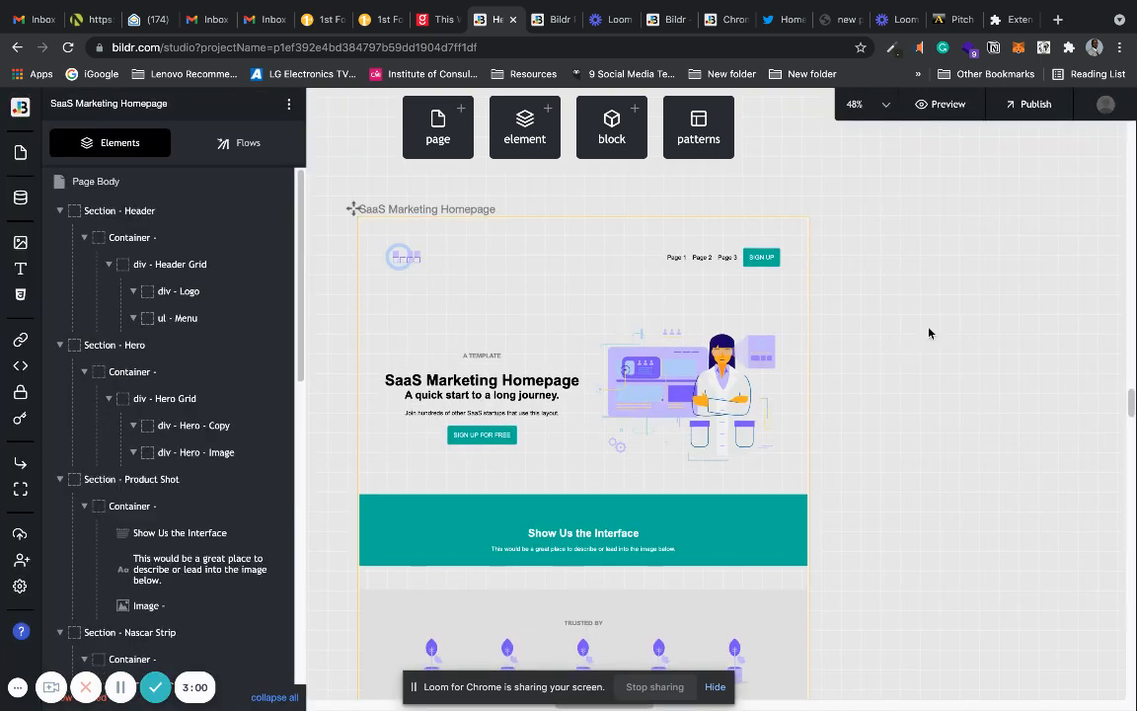
Examine the SaaS Marketing Homepage's element tree and its list of page flows.
mouse_move(1133, 405)
left_mouse_down()
mouse_move(1133, 434)
mouse_move(1123, 388)
mouse_move(1126, 398)
left_mouse_up()
mouse_move(278, 184)
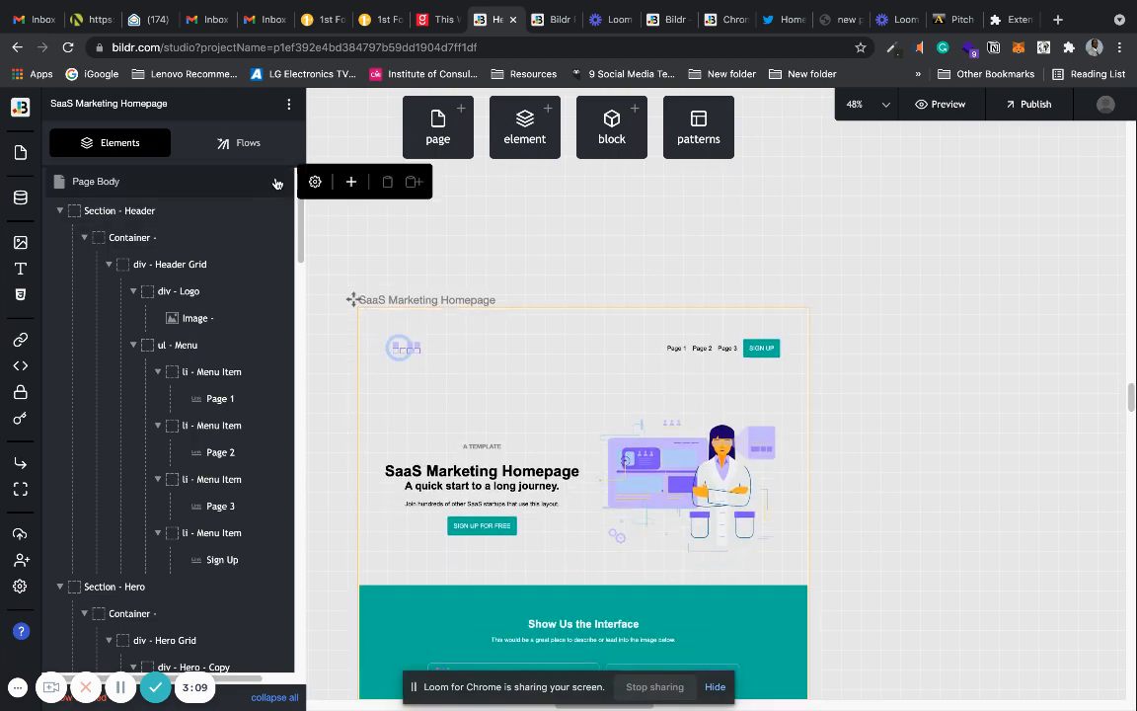
left_click_drag(298, 214, 292, 175)
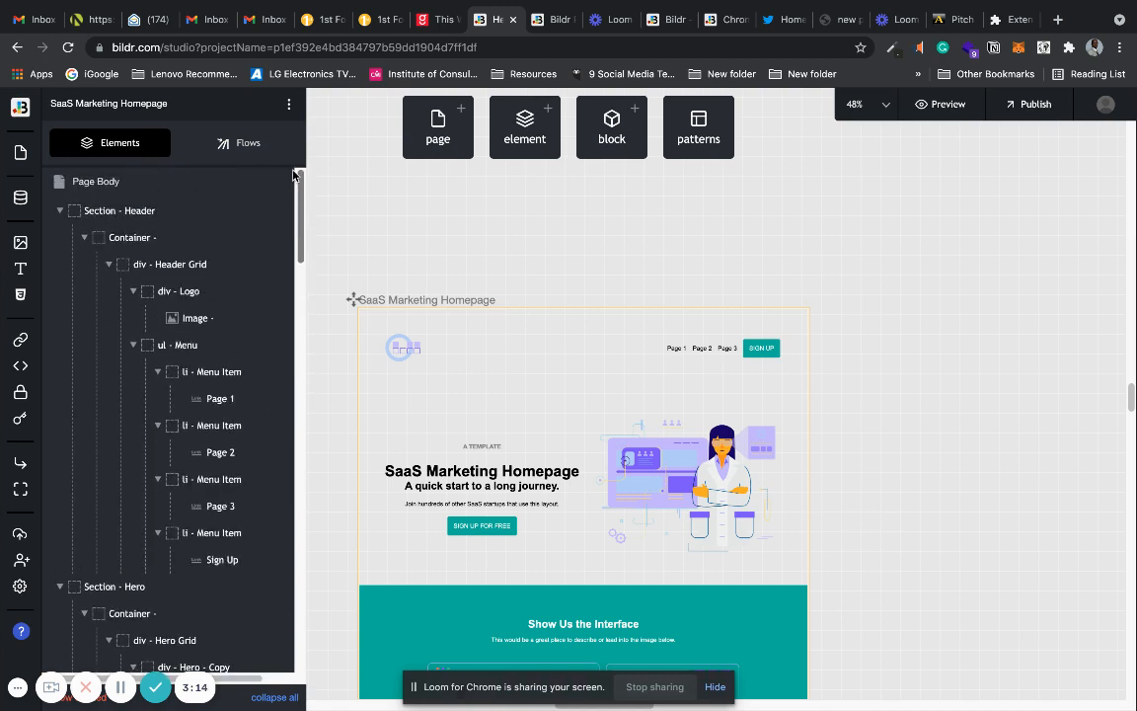
left_click(230, 144)
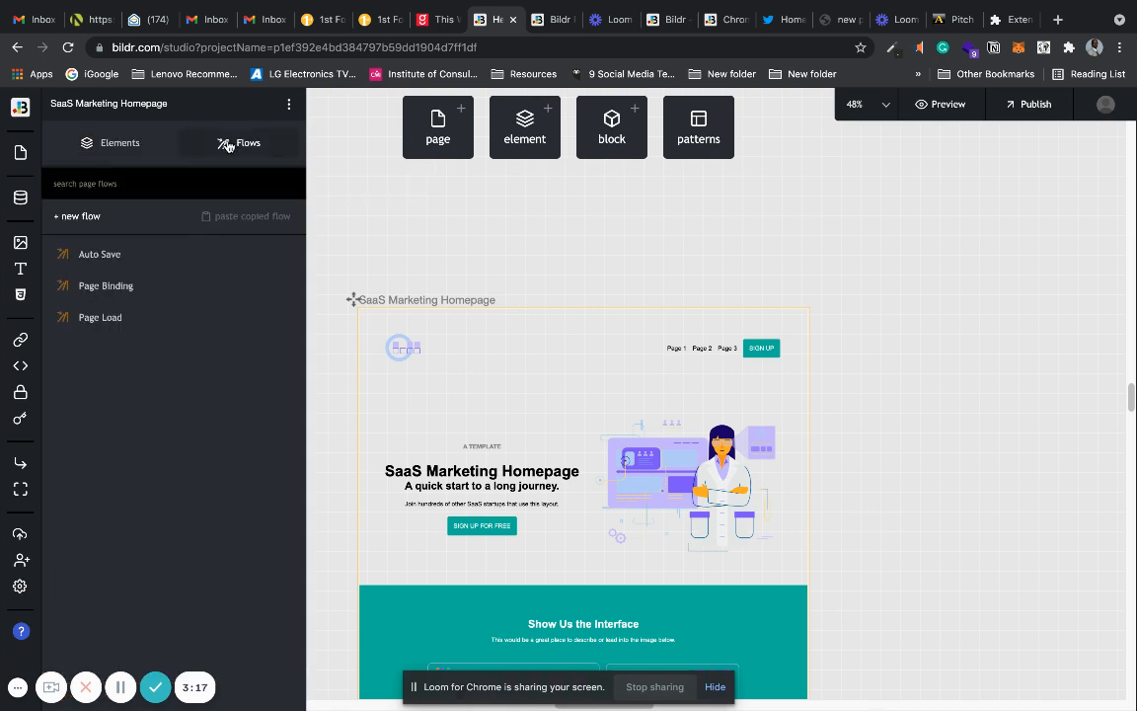
left_click(133, 148)
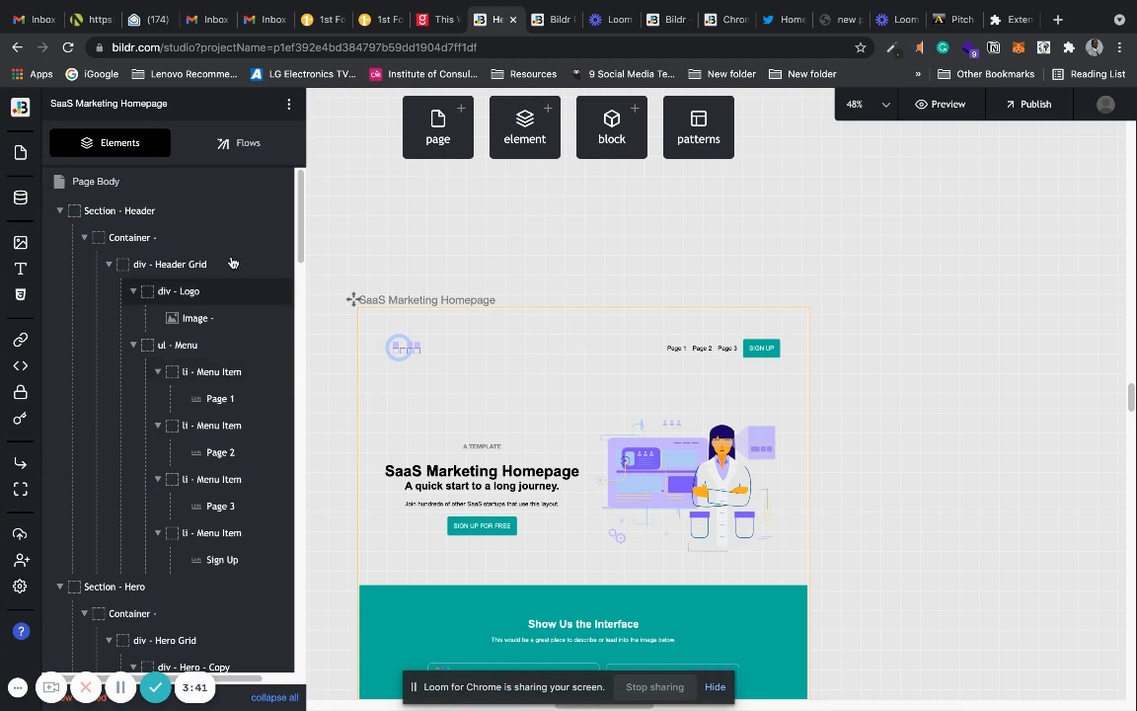
Delete the Header, Product Shot and Nascar Strip sections from the SaaS Marketing Homepage.
left_click(60, 210)
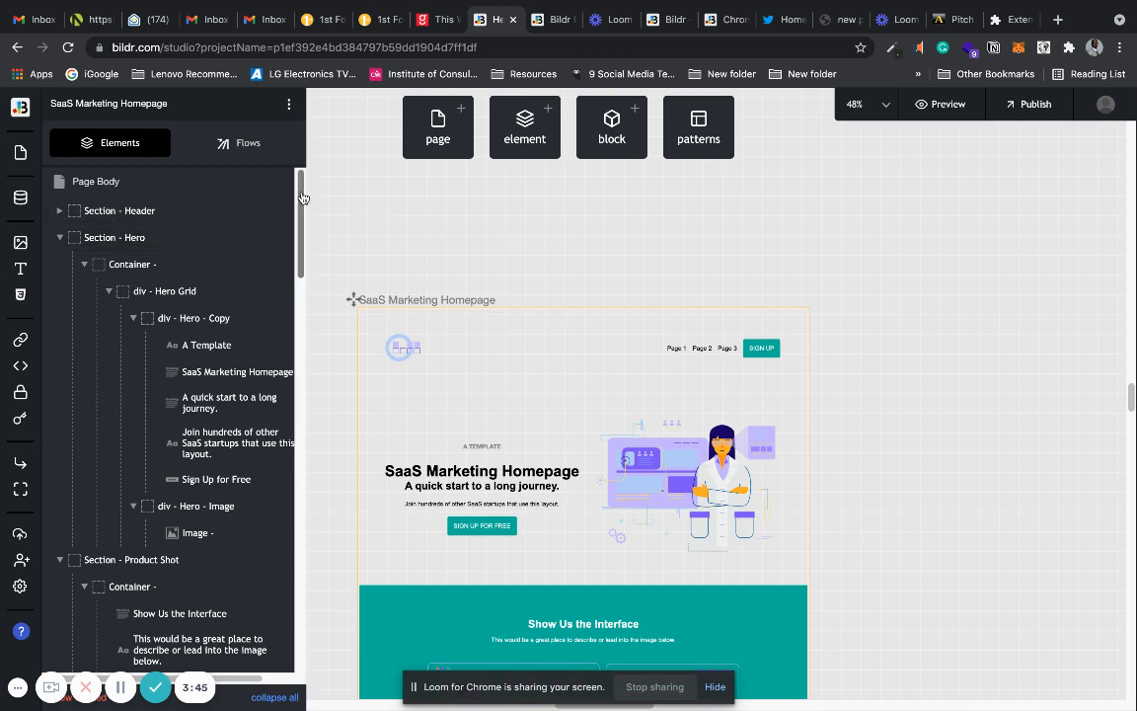
left_click(500, 212)
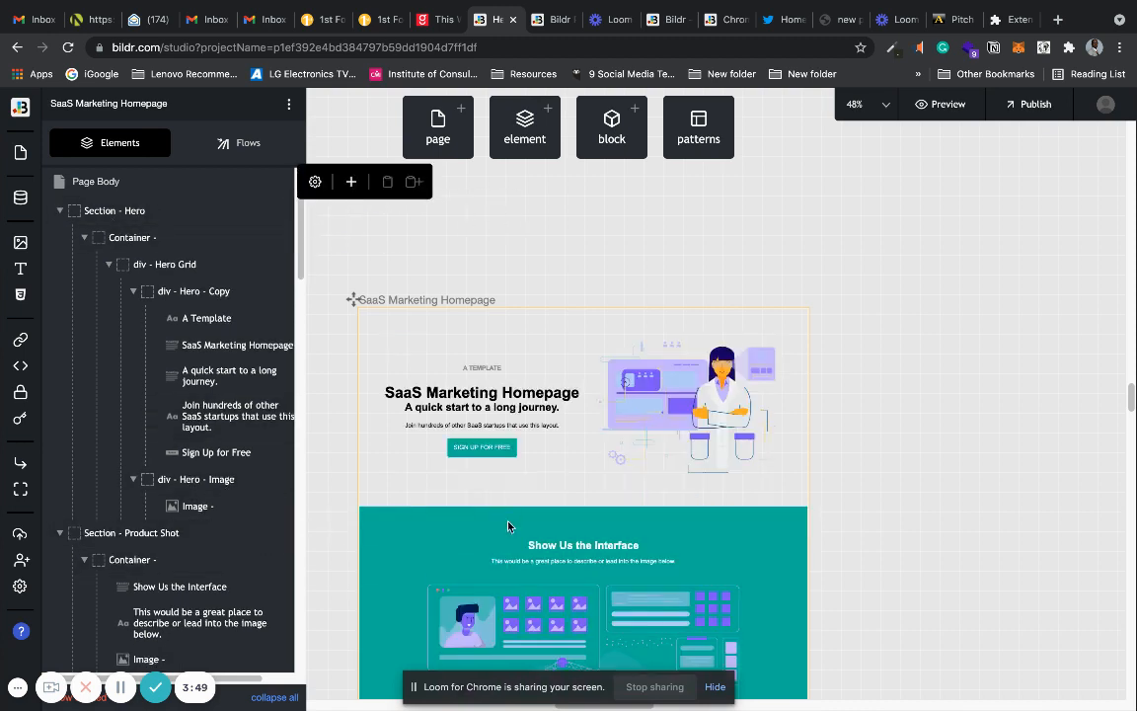
mouse_move(228, 540)
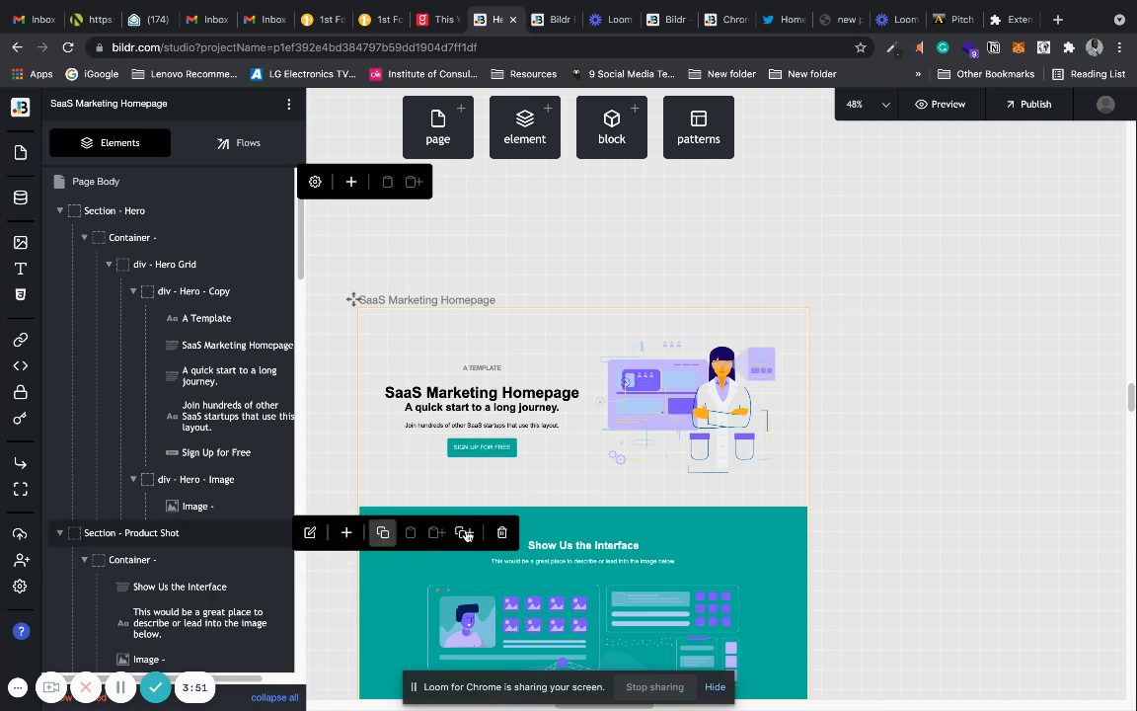
left_click(501, 533)
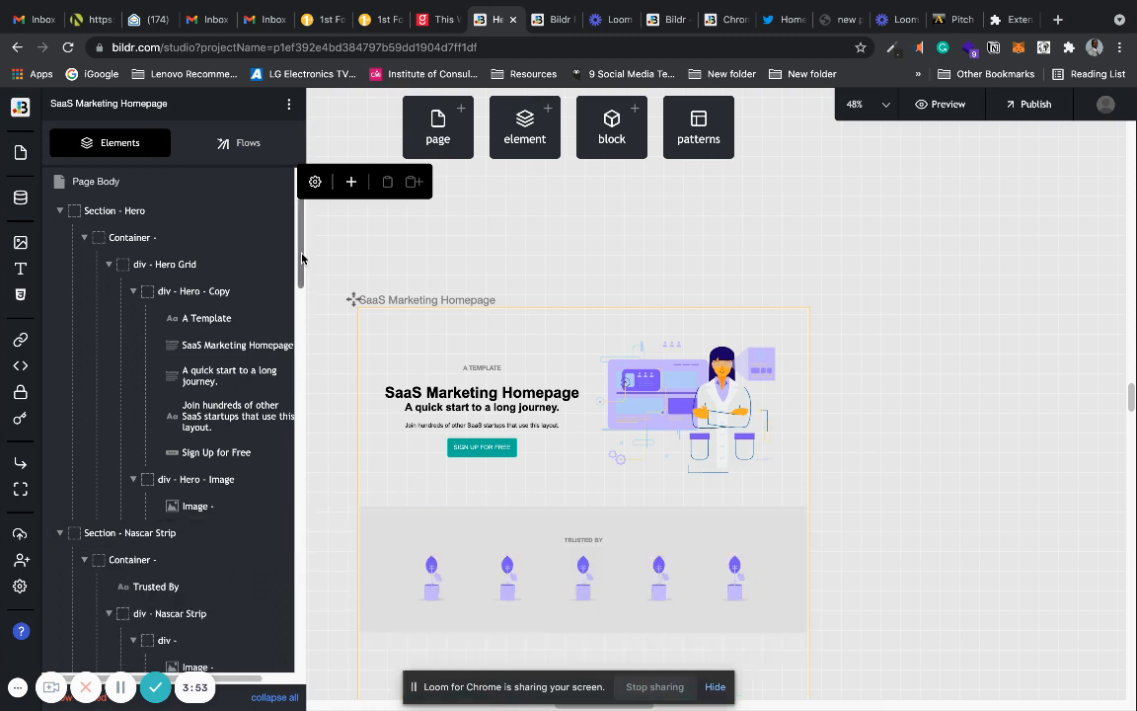
left_click_drag(300, 254, 300, 309)
mouse_move(257, 327)
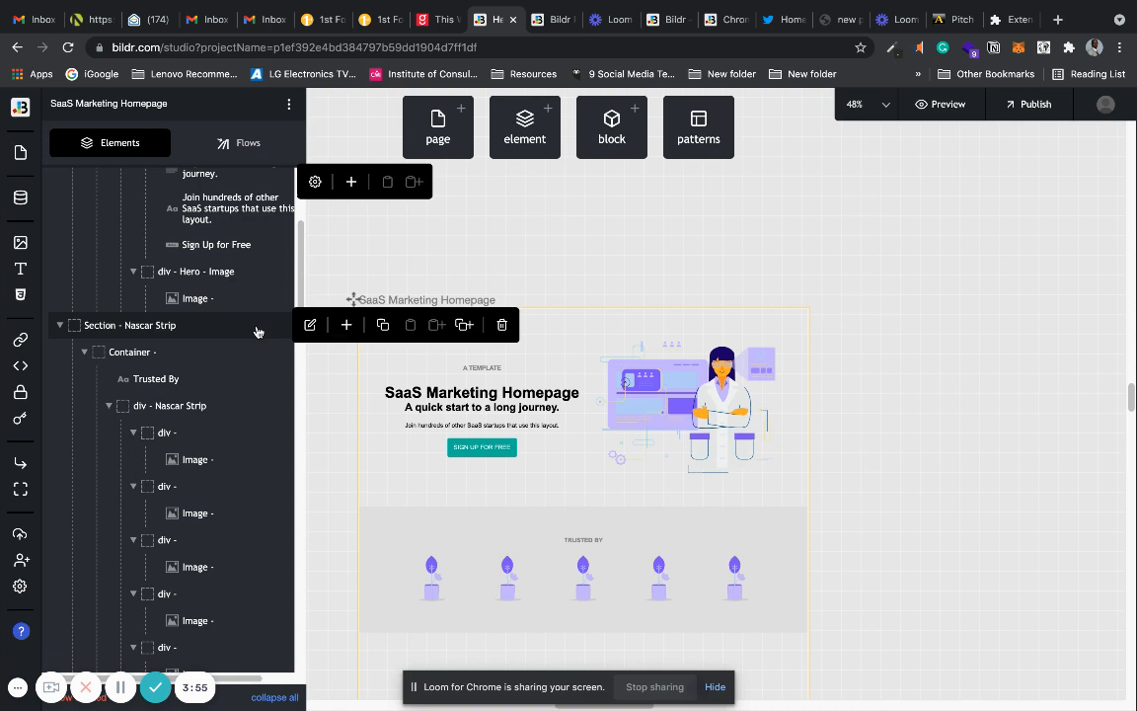
left_click(503, 325)
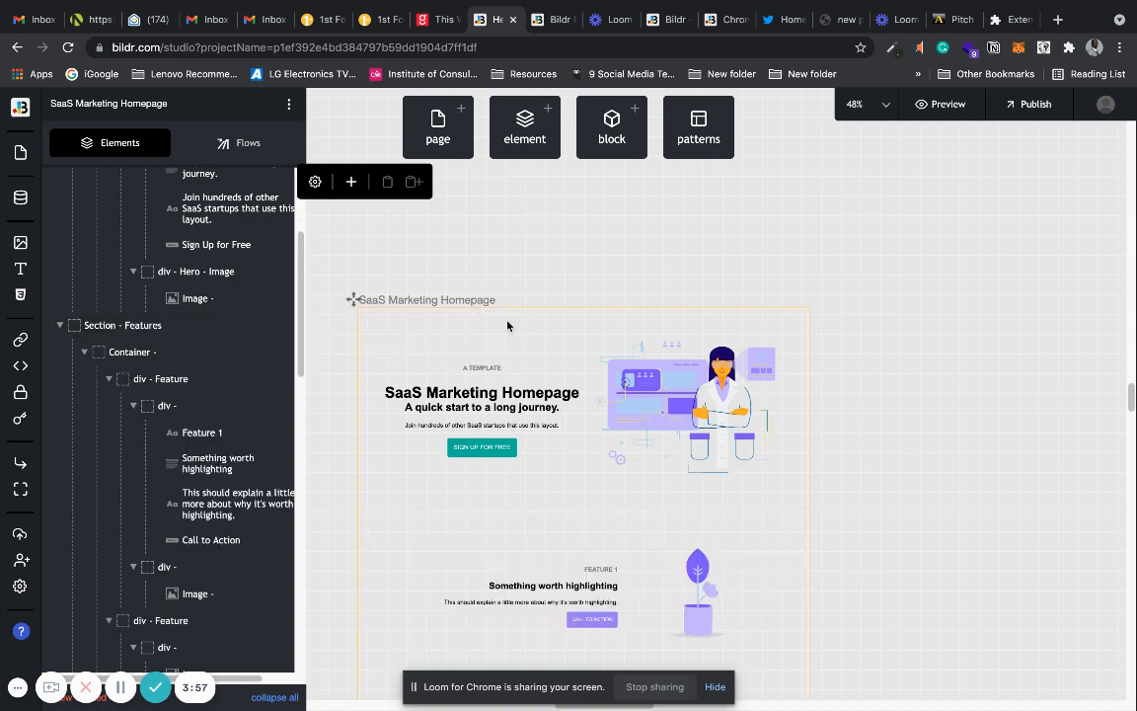
Browse the available elements, the ready-made blocks and the installable patterns, then return to the canvas.
left_click(529, 138)
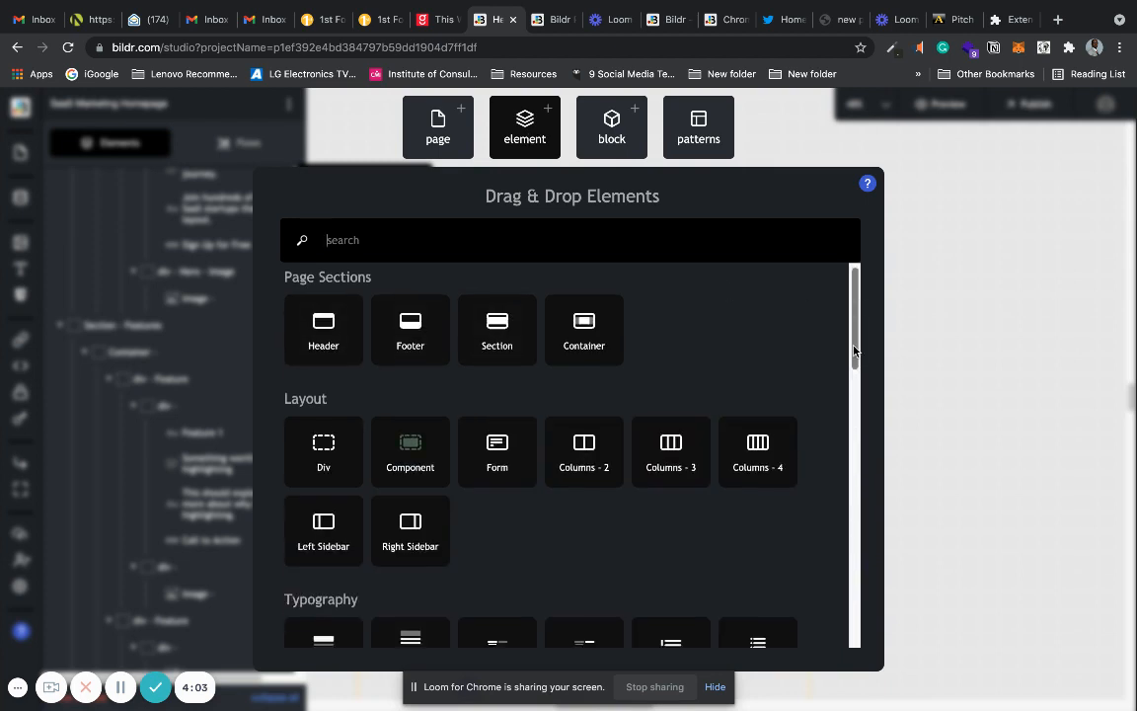
left_click_drag(857, 306, 846, 503)
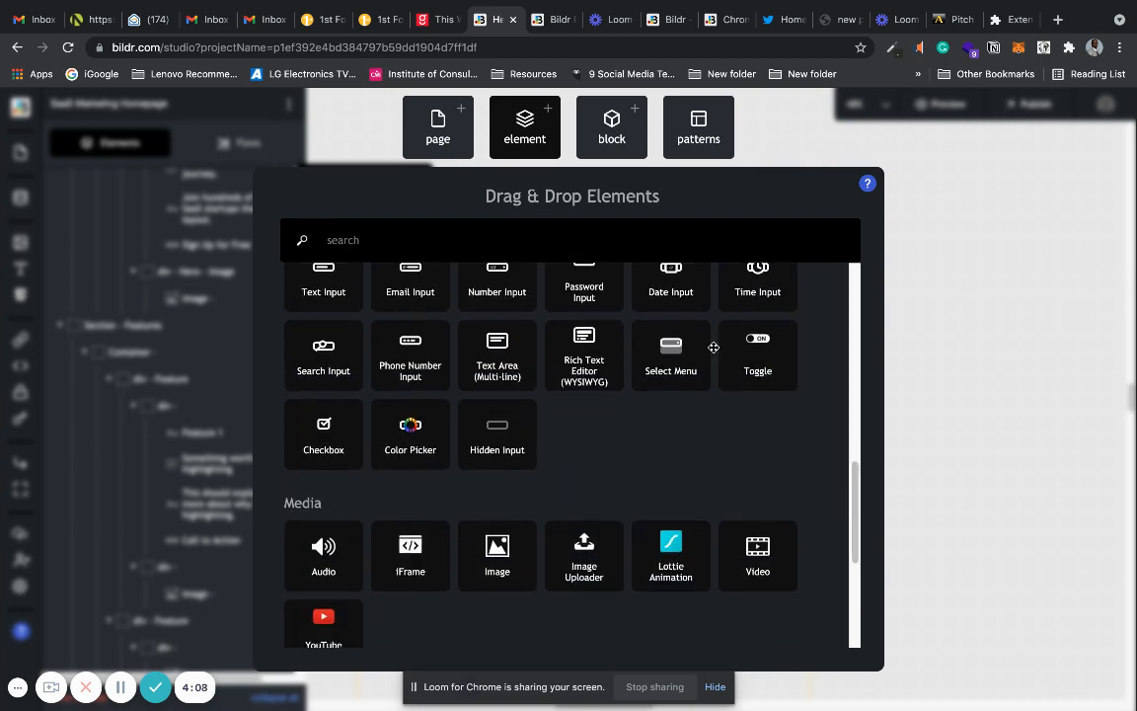
left_click(604, 140)
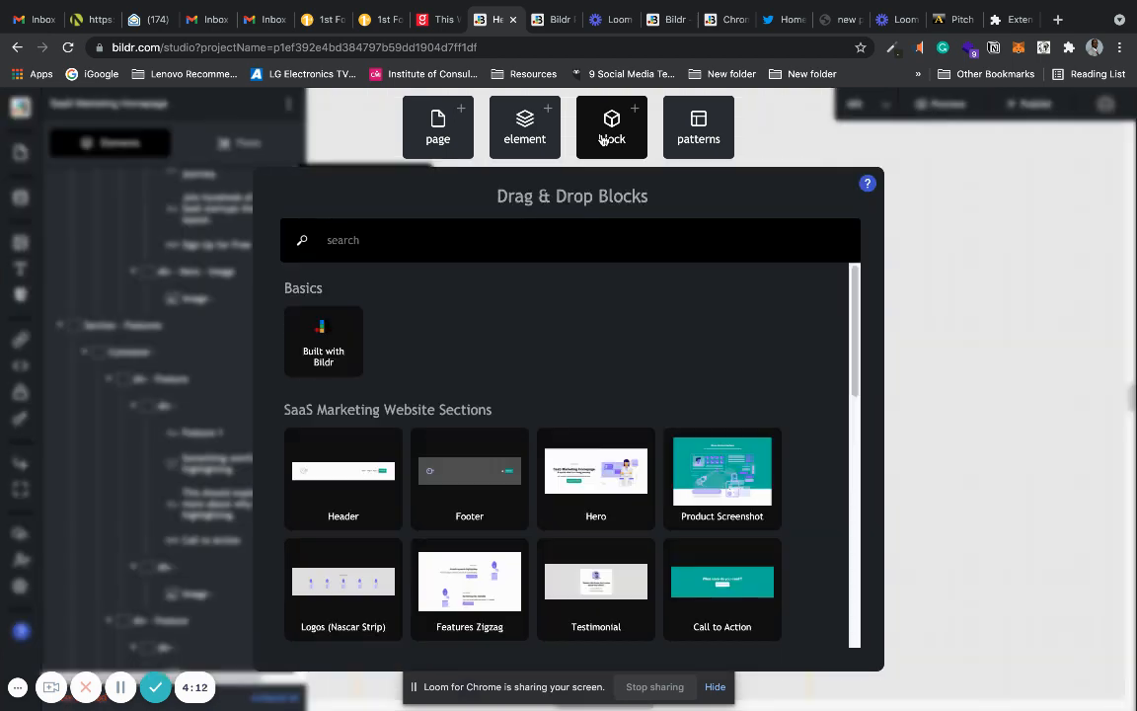
left_click_drag(855, 306, 847, 370)
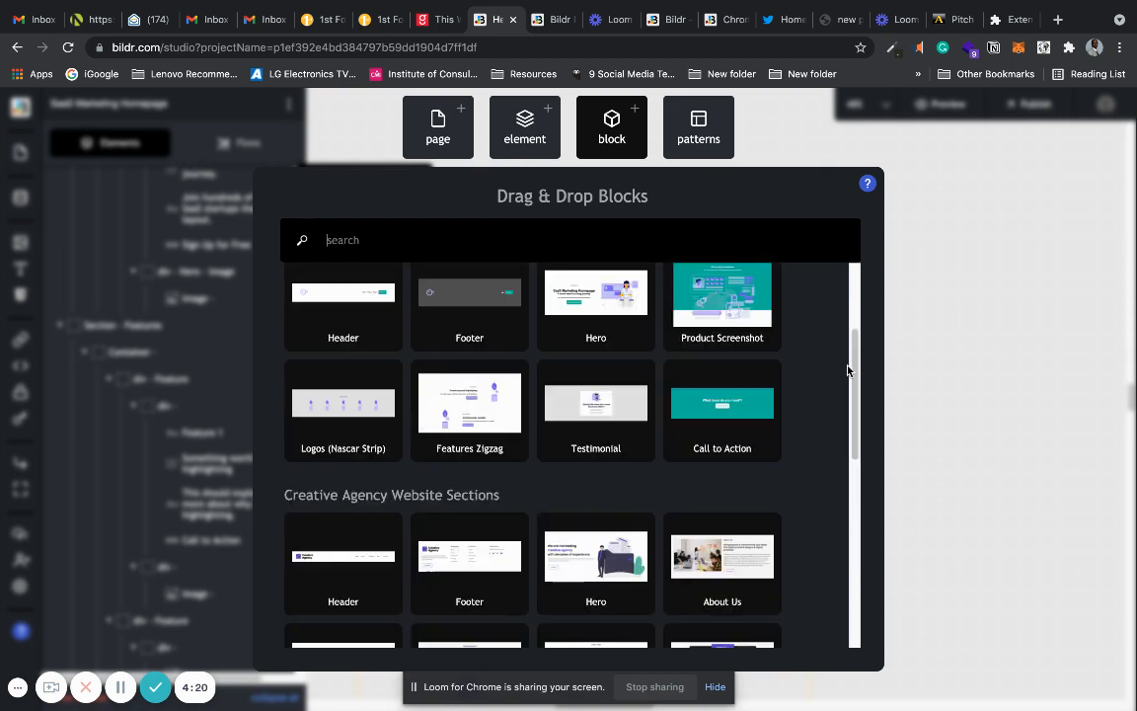
left_click(695, 129)
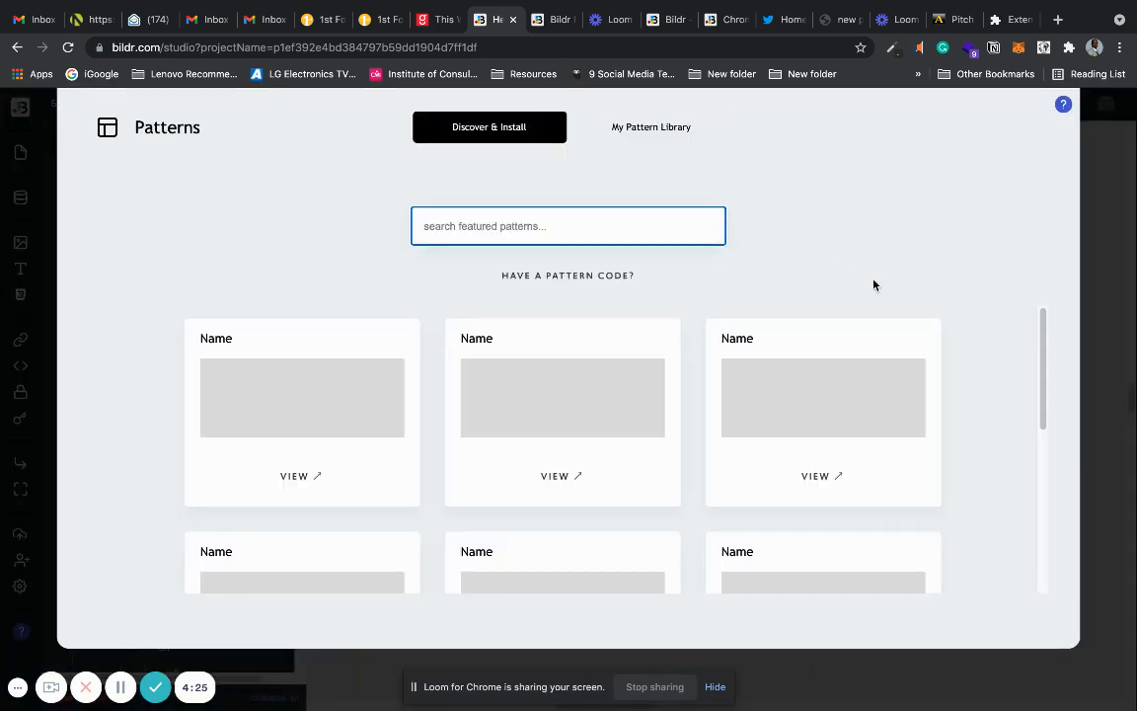
left_click_drag(1043, 333, 1043, 472)
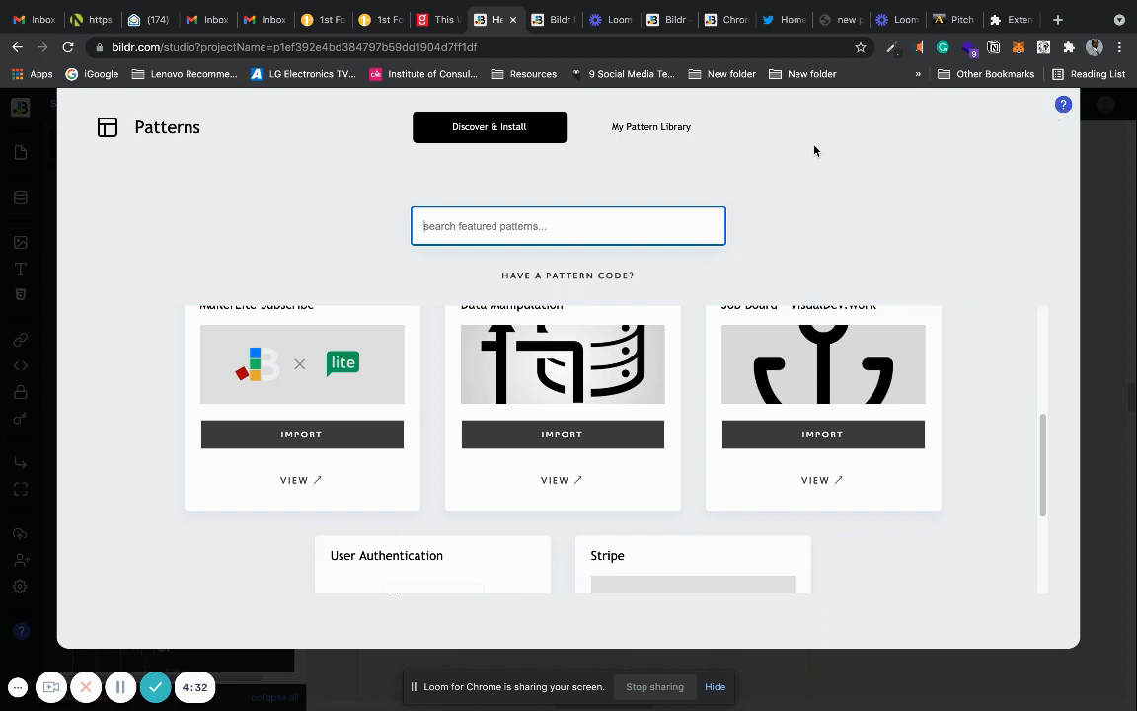
left_click(1096, 229)
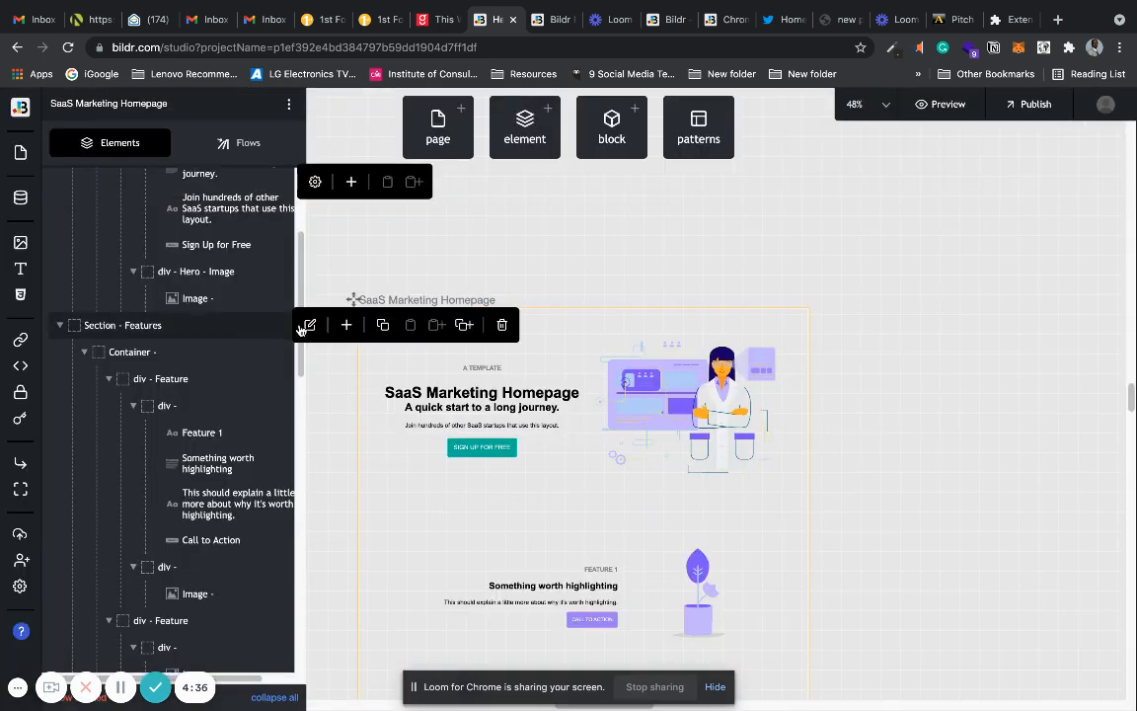
Delete the Features, Testimonial, Footer and Hero sections, and remove the "Sign Up Today!" button from the Call to Action section.
left_click(502, 323)
mouse_move(272, 328)
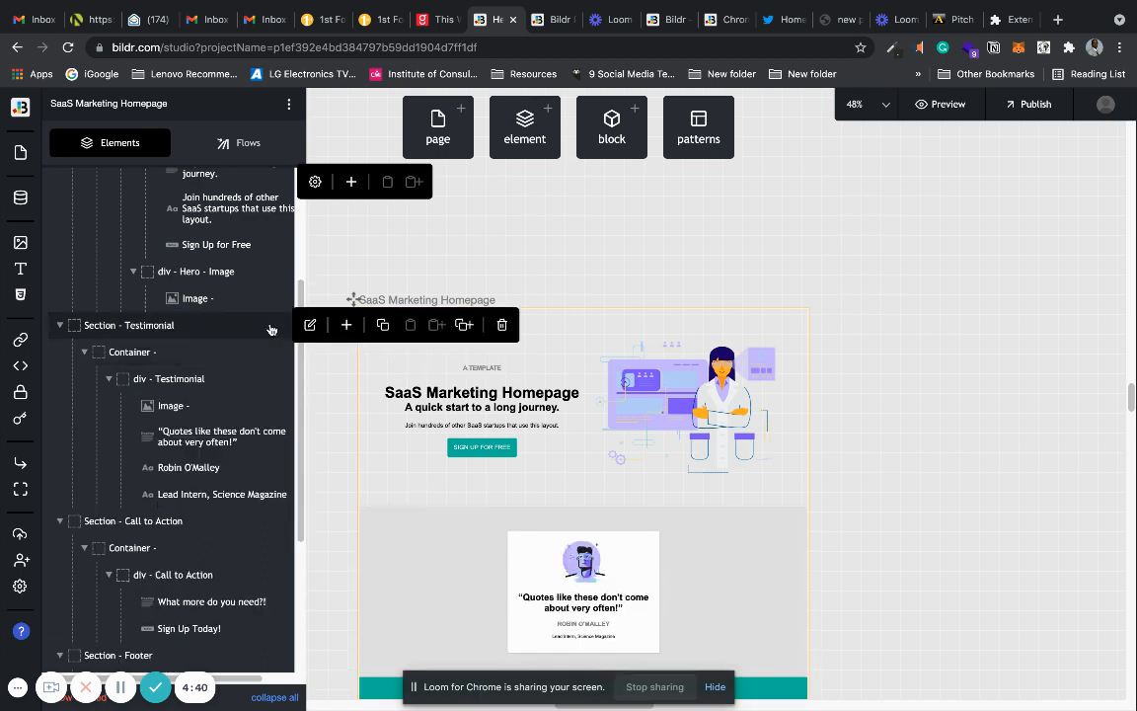
left_click(502, 326)
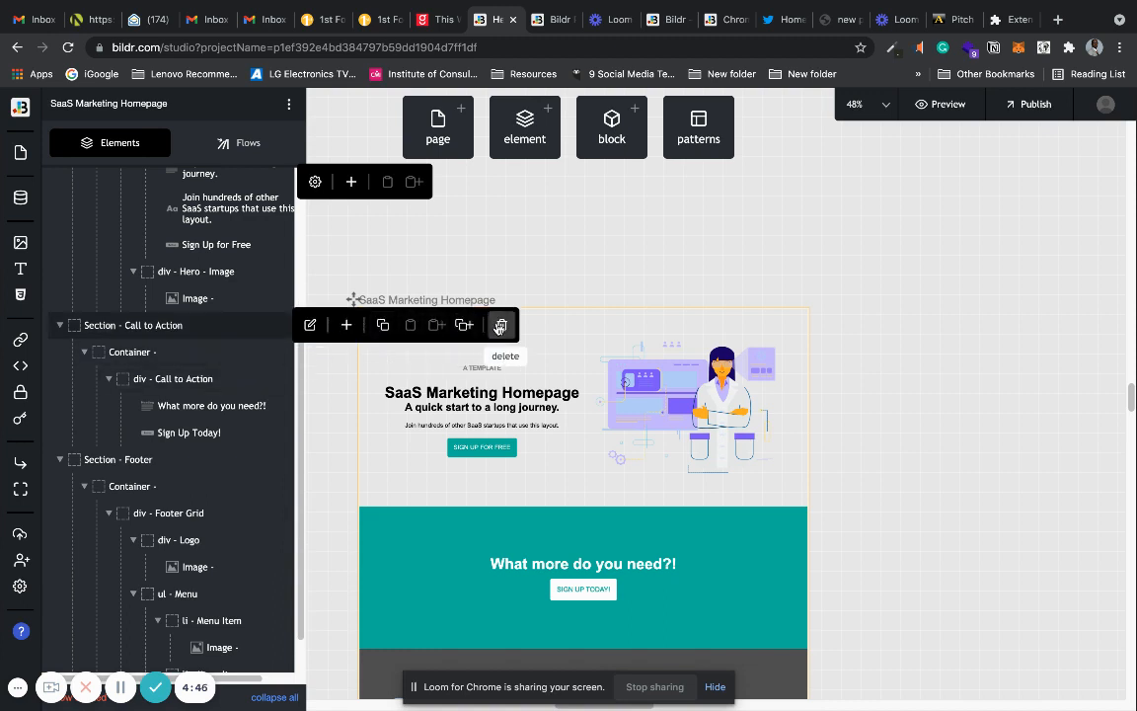
mouse_move(281, 464)
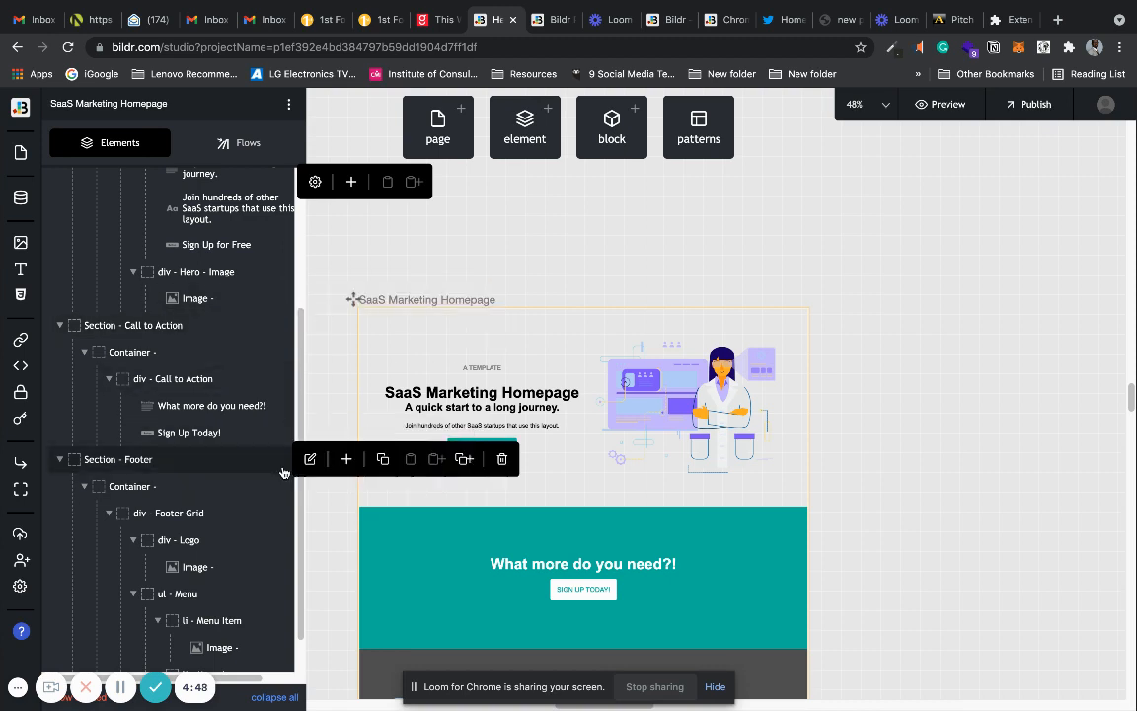
left_click(498, 464)
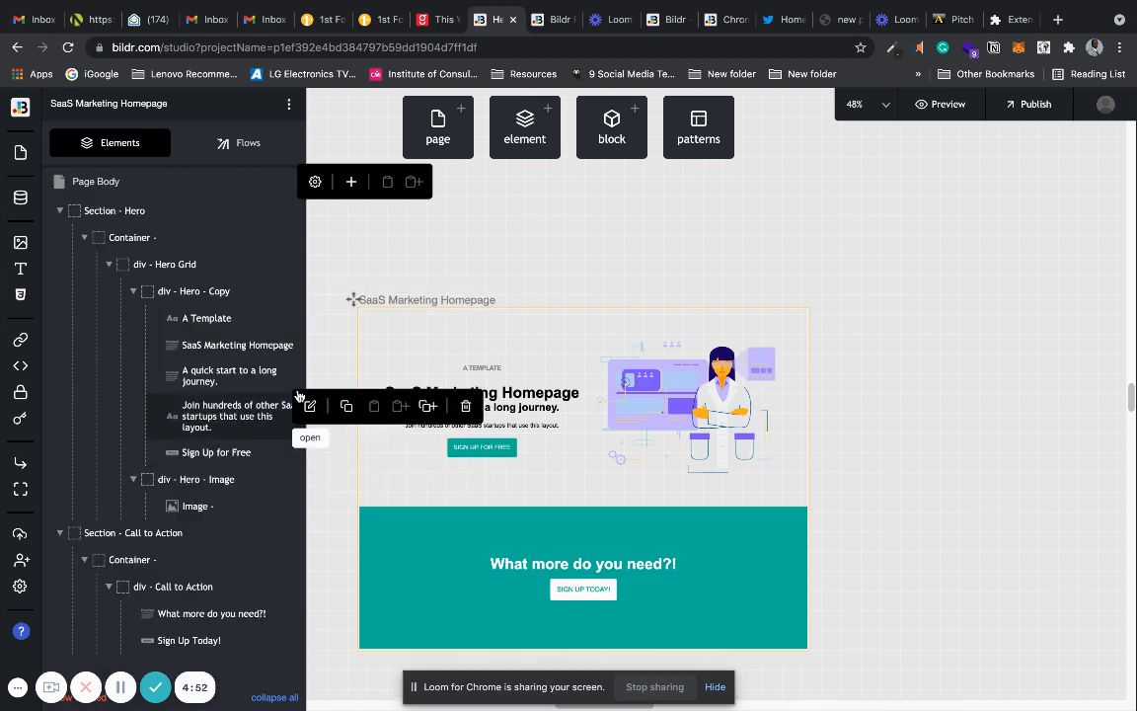
mouse_move(285, 215)
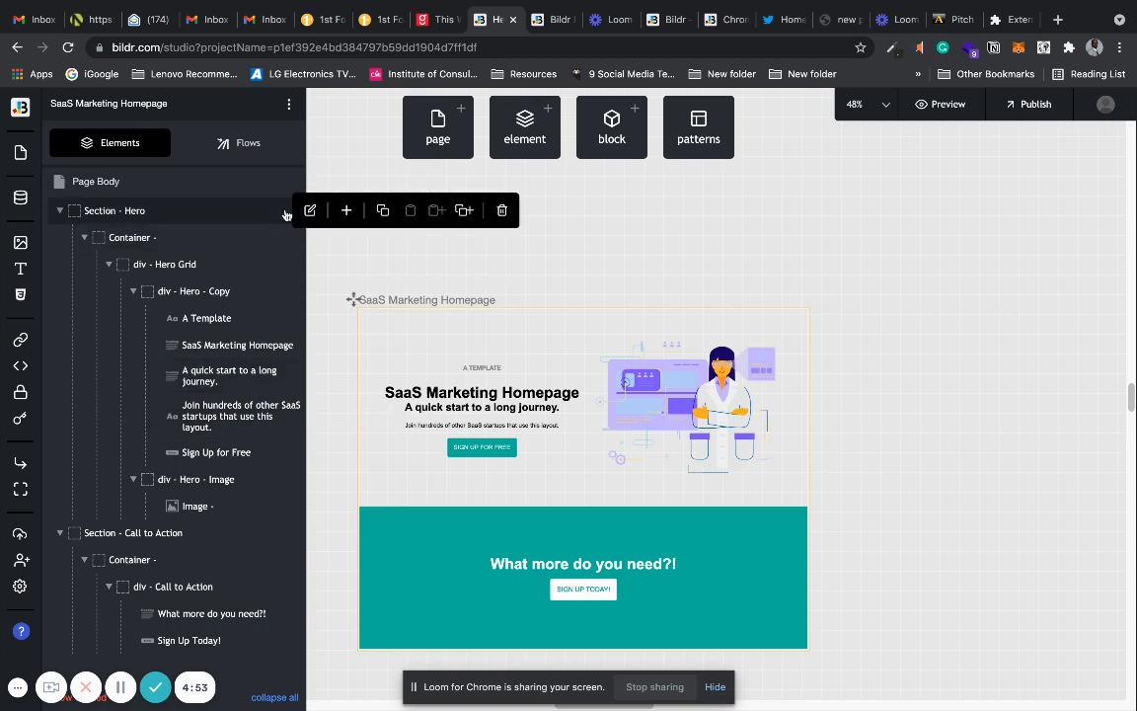
left_click(506, 211)
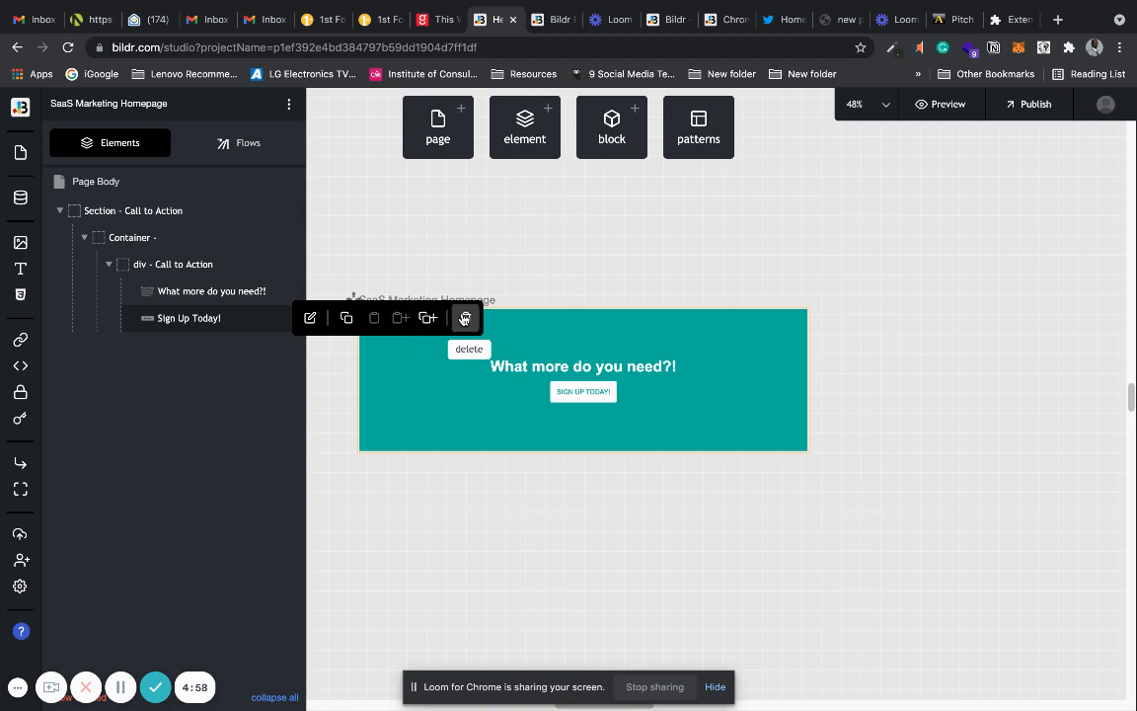
left_click(465, 318)
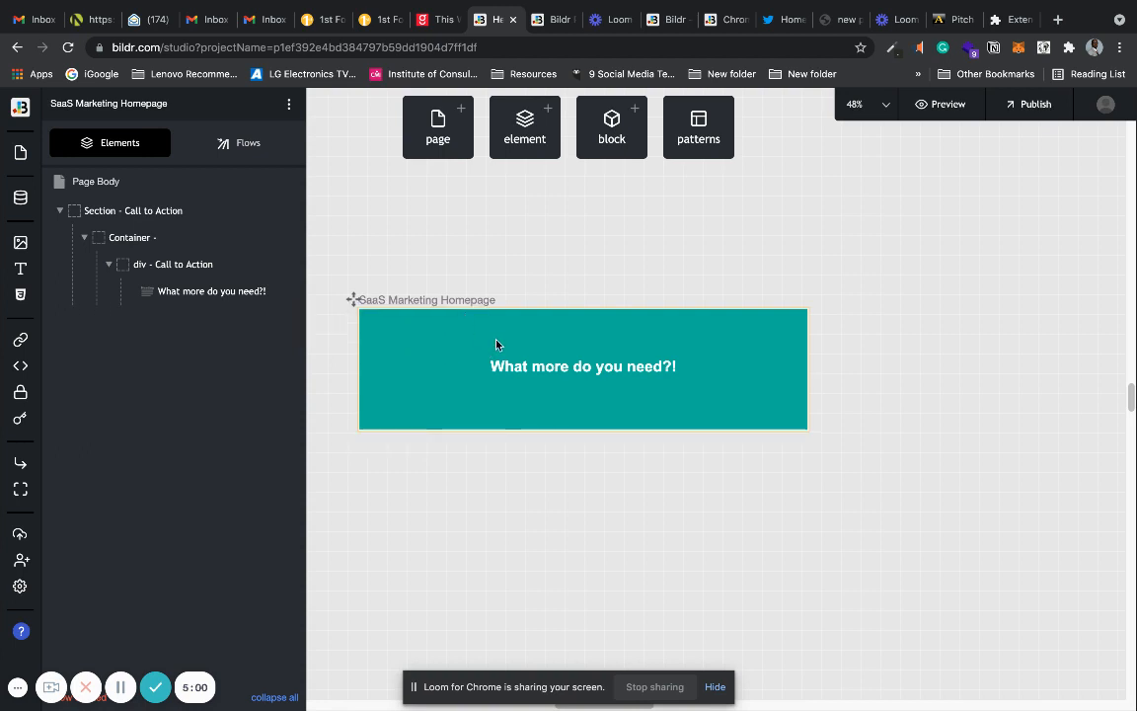
Narrow the page frame on the canvas and change the Call to Action heading to "Hello, Mr. Hackathon!".
left_click_drag(359, 341, 559, 332)
left_click(217, 294)
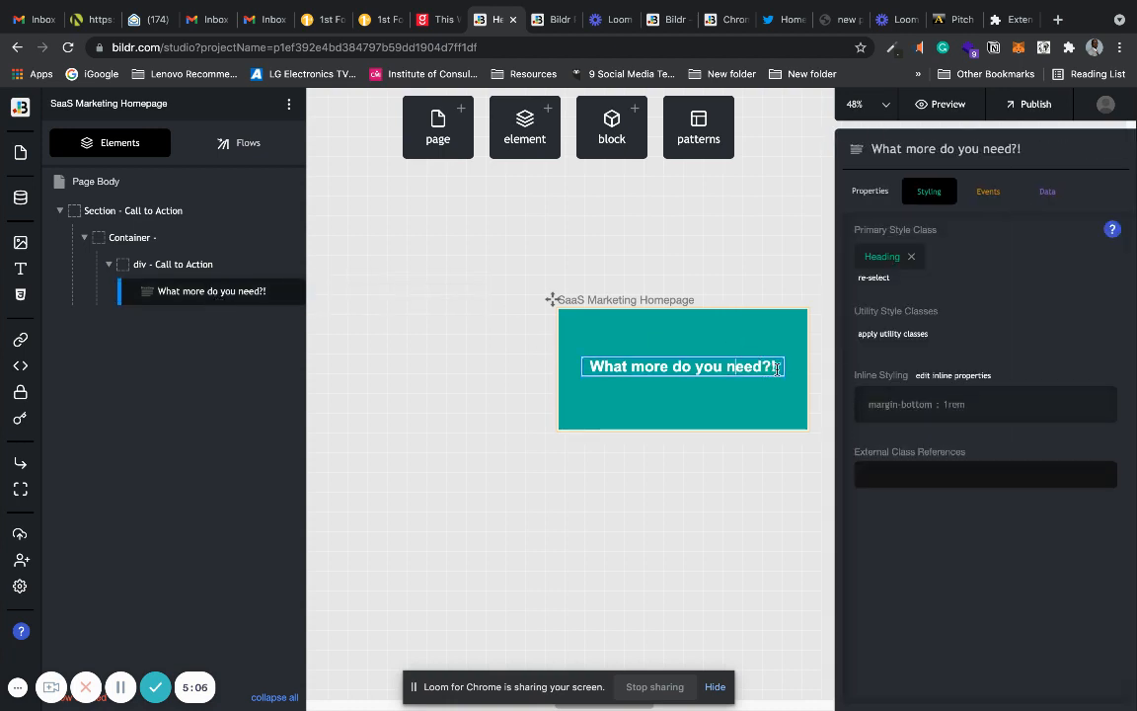
left_click(569, 371)
type("H")
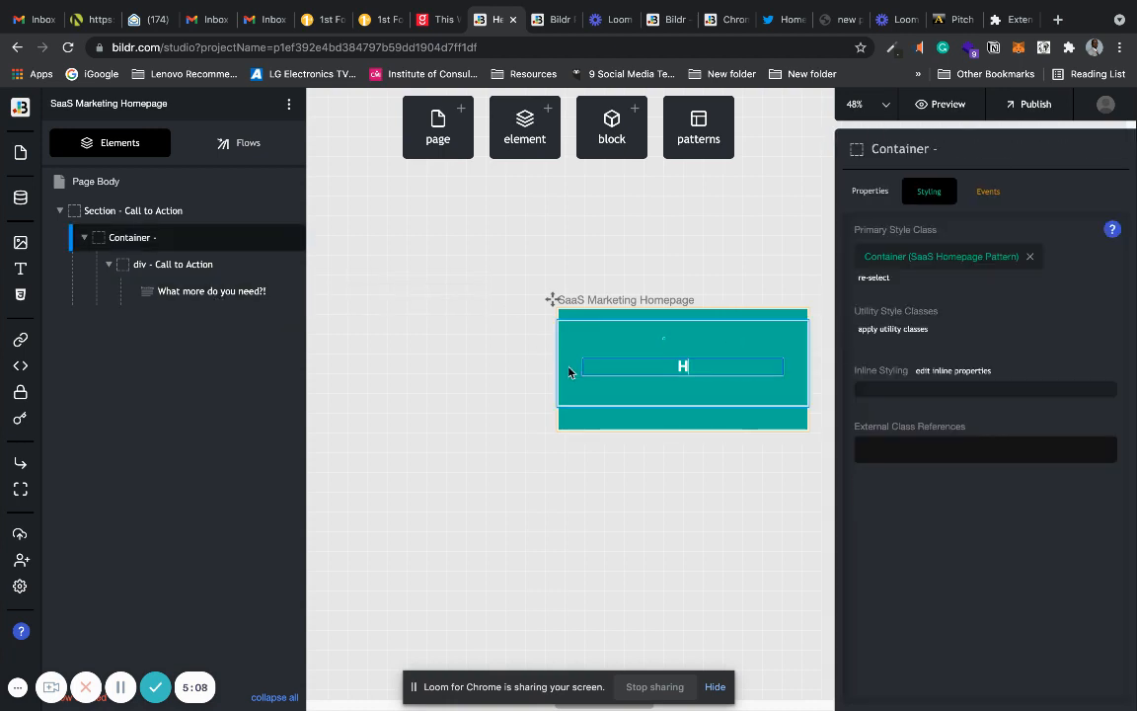
type("ello,")
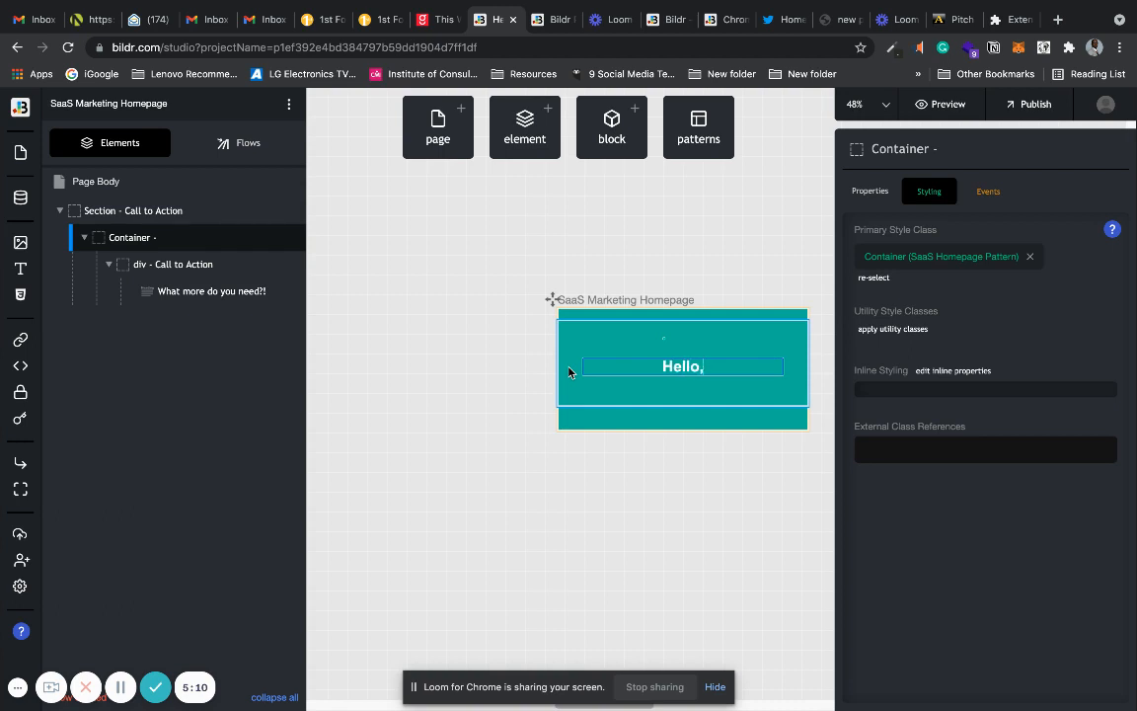
type(" Mr. Hackath")
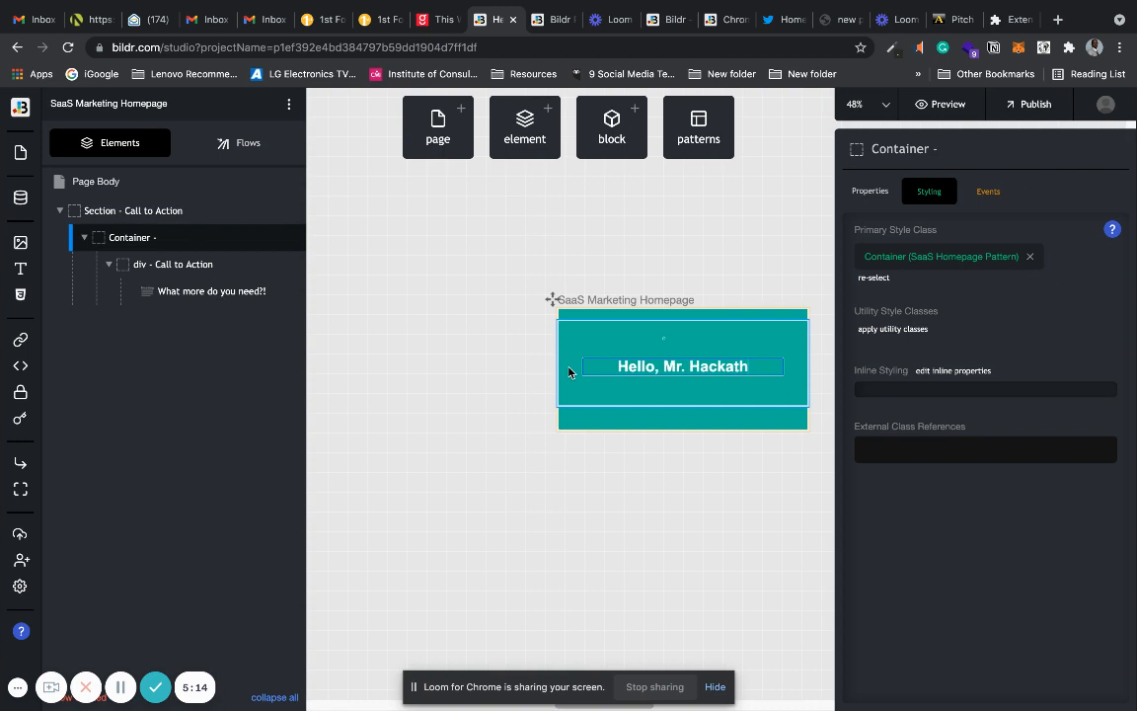
type("on!")
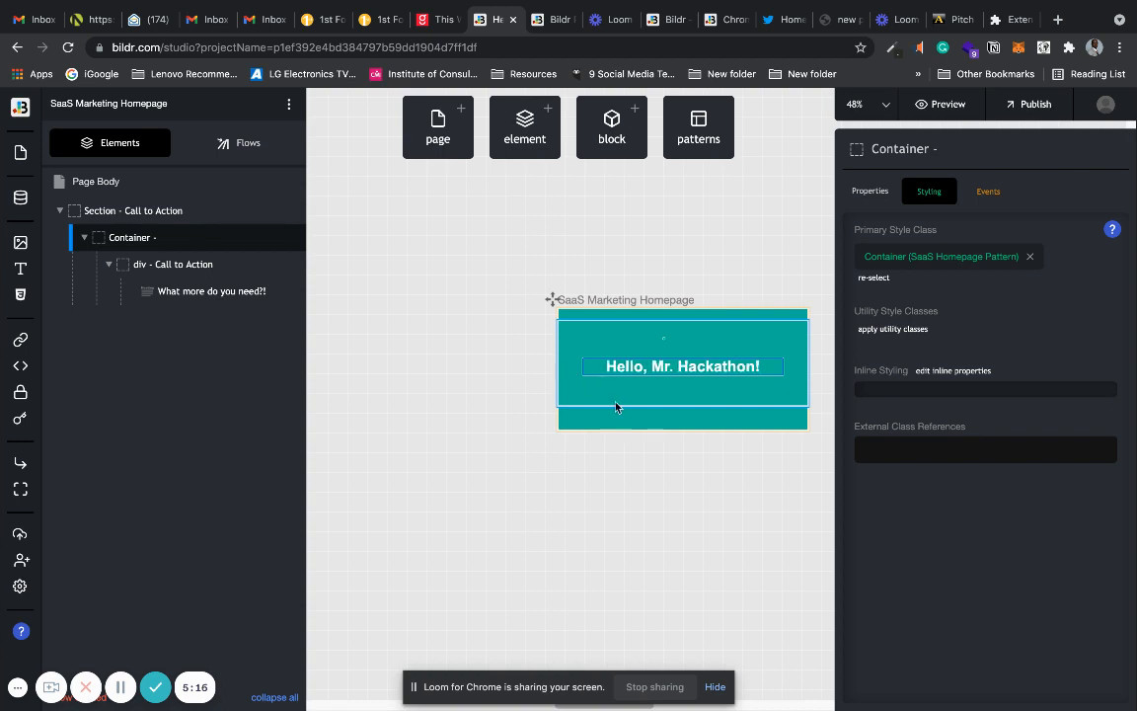
Examine the style properties of the Call to Action section's primary style class, including its Background settings.
left_click(755, 358)
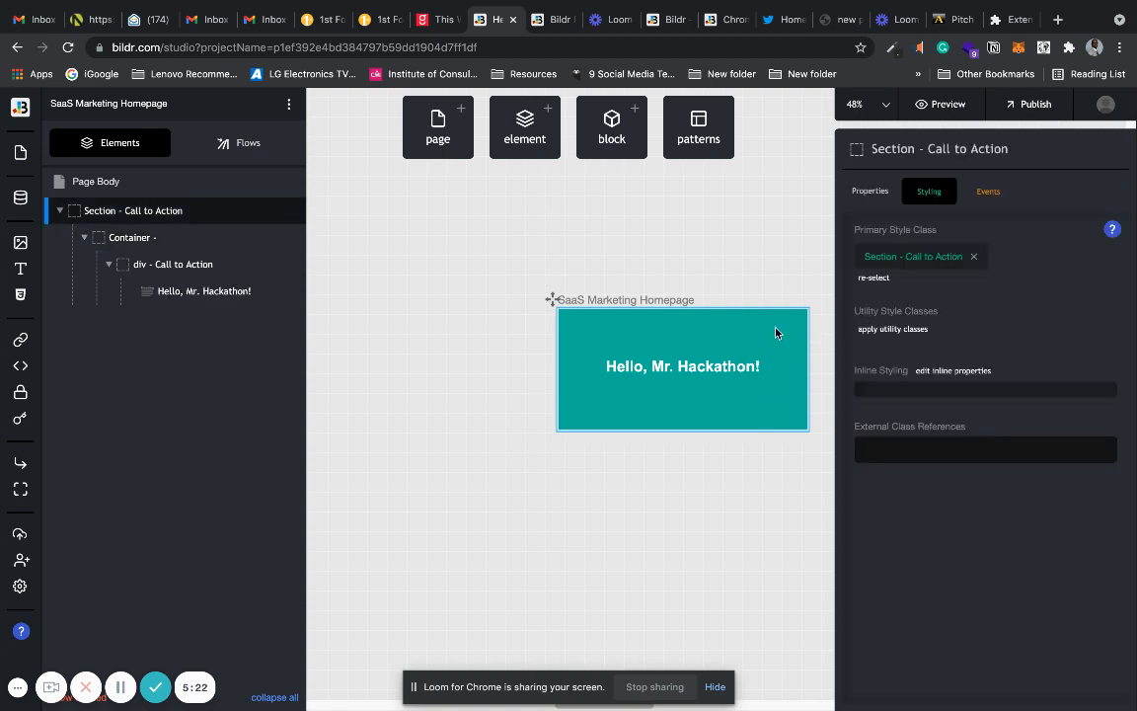
left_click(917, 259)
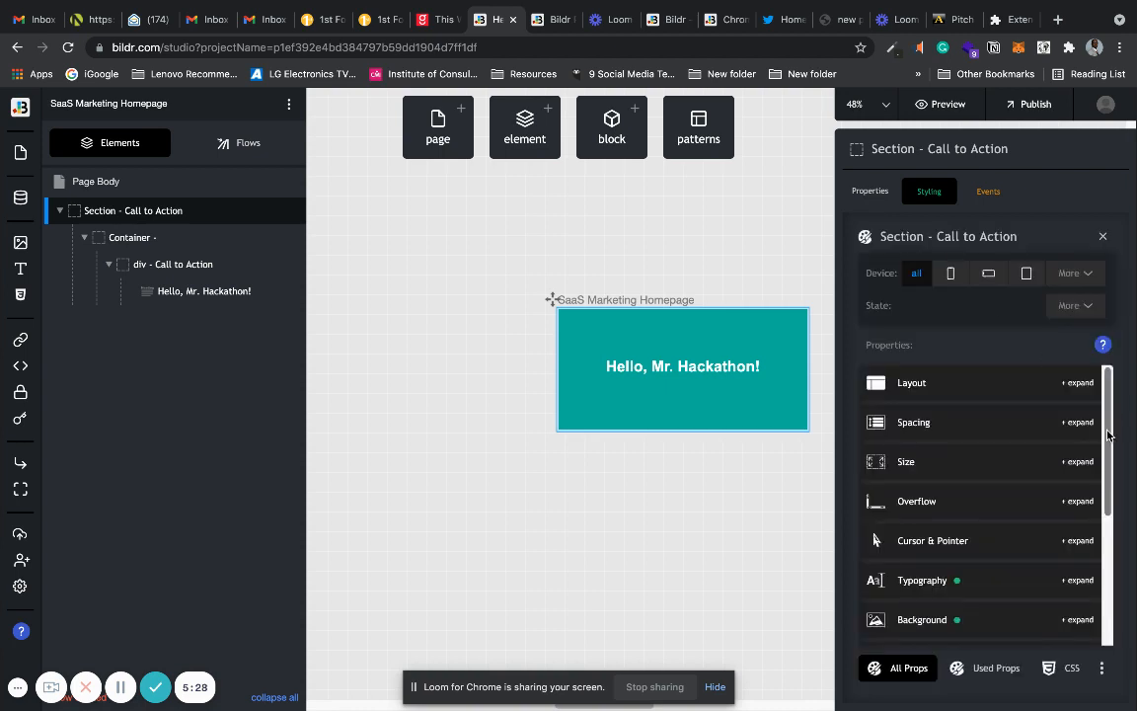
scroll(1107, 471, "down", 2)
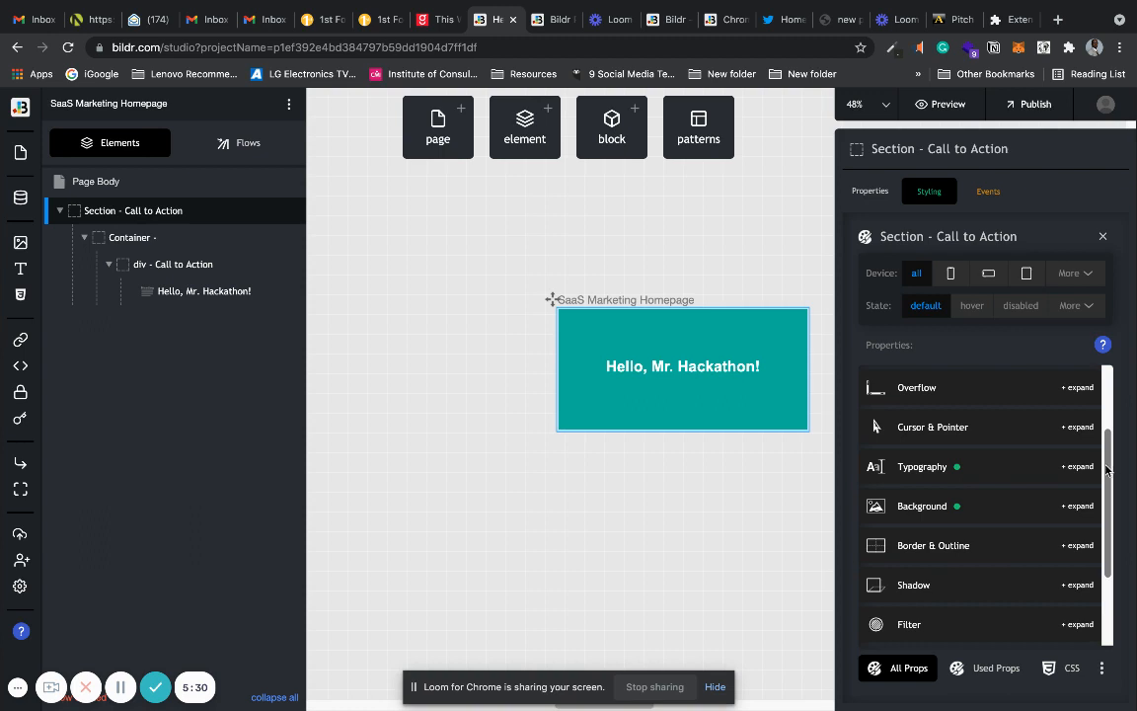
left_click_drag(1108, 471, 1104, 525)
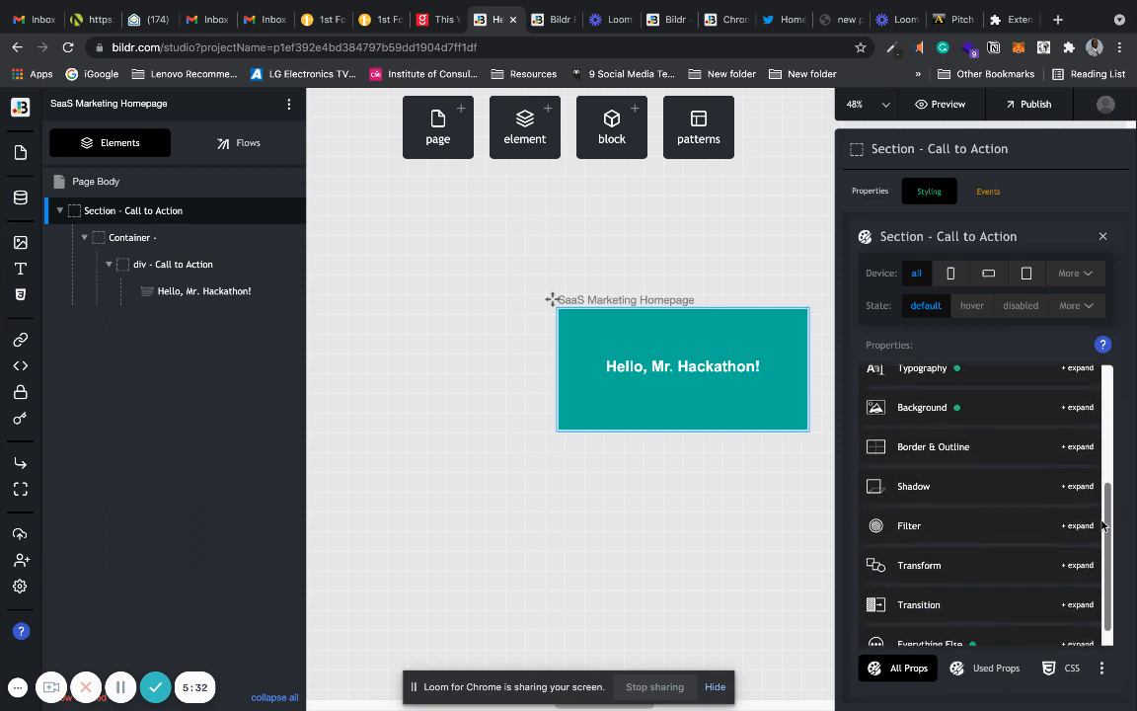
left_click(941, 414)
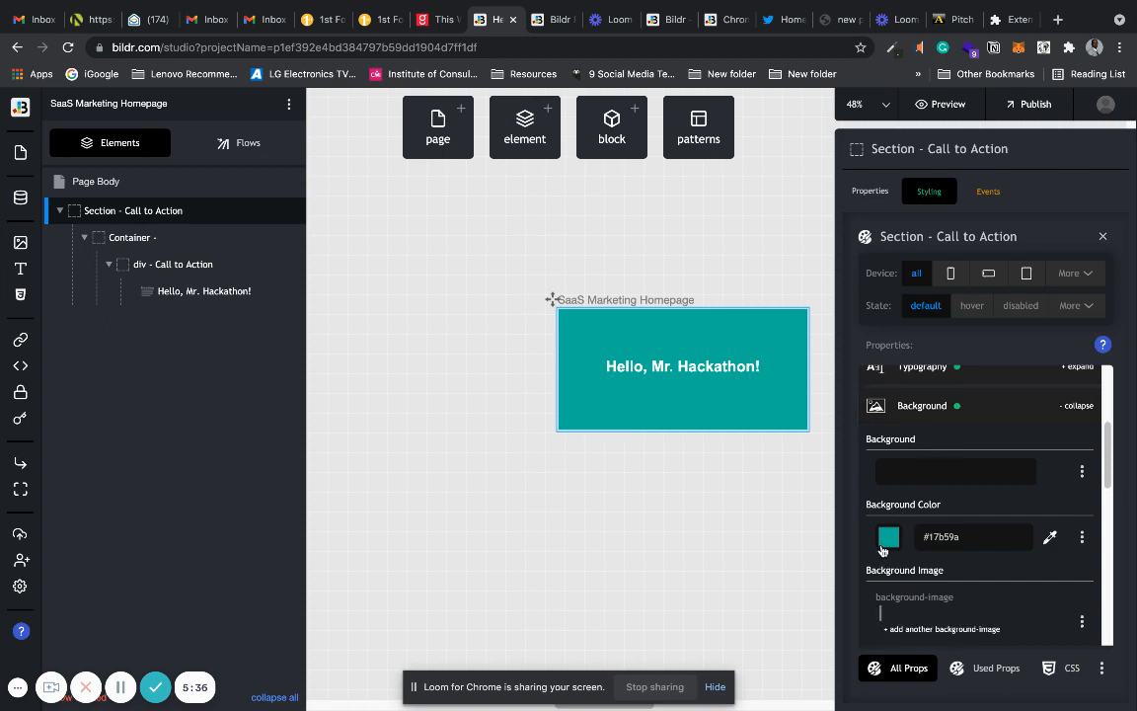
left_click_drag(1108, 455, 1096, 395)
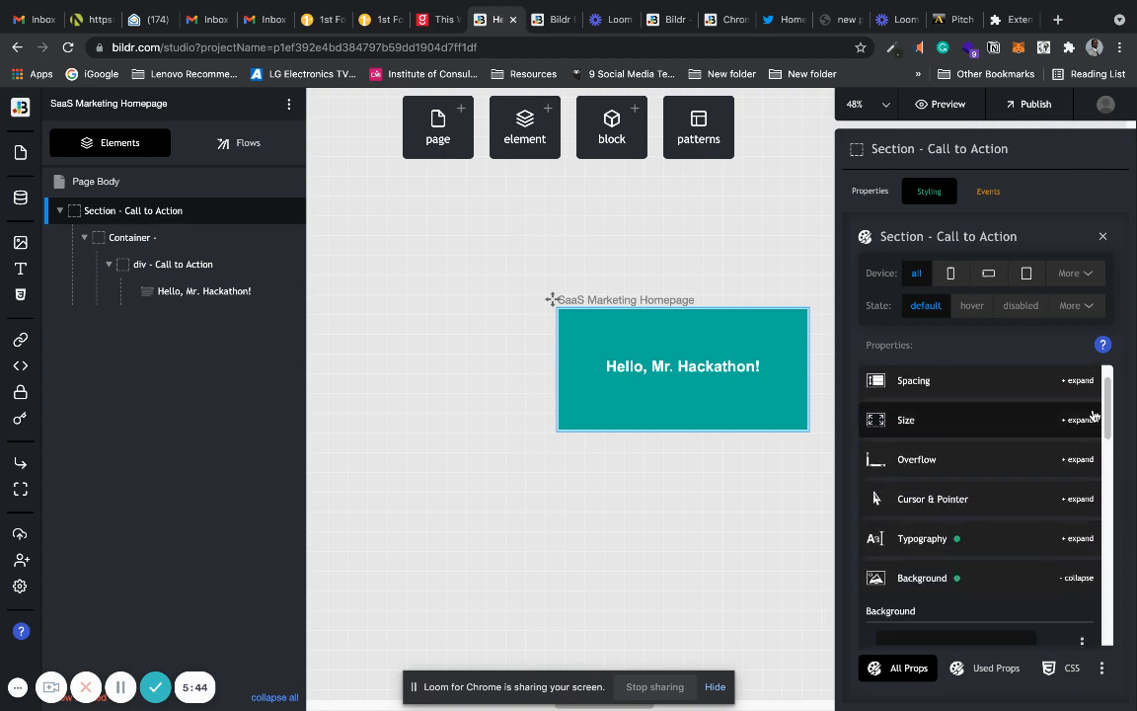
left_click(900, 580)
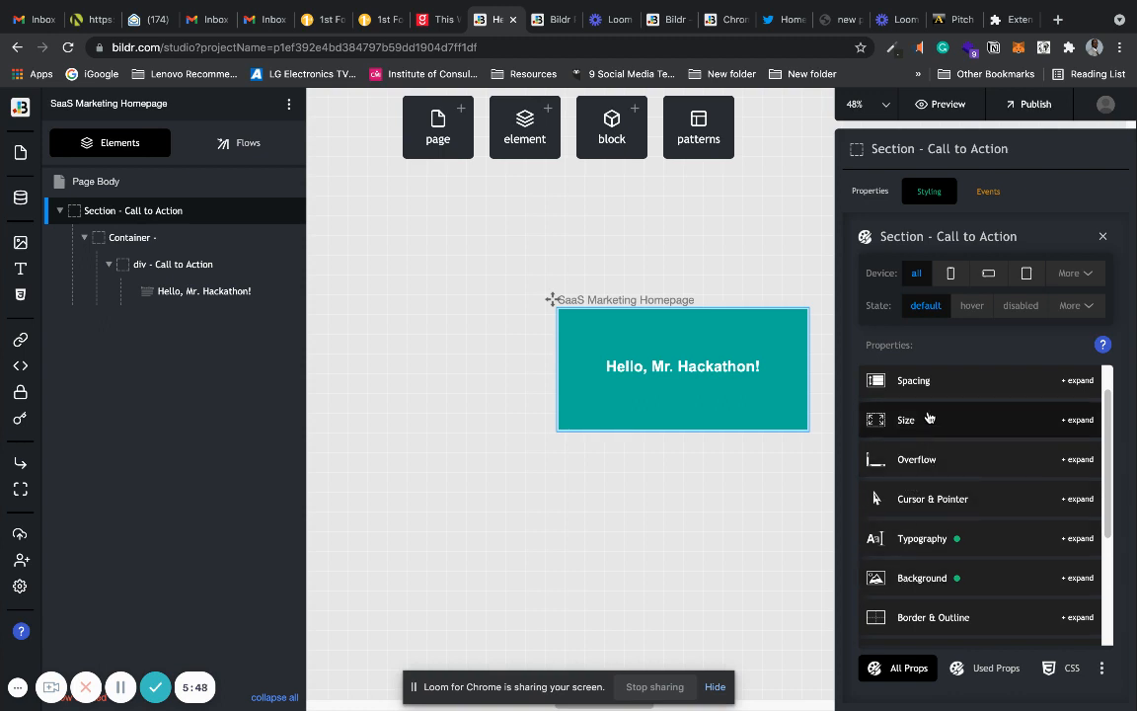
left_click_drag(1108, 437, 1118, 568)
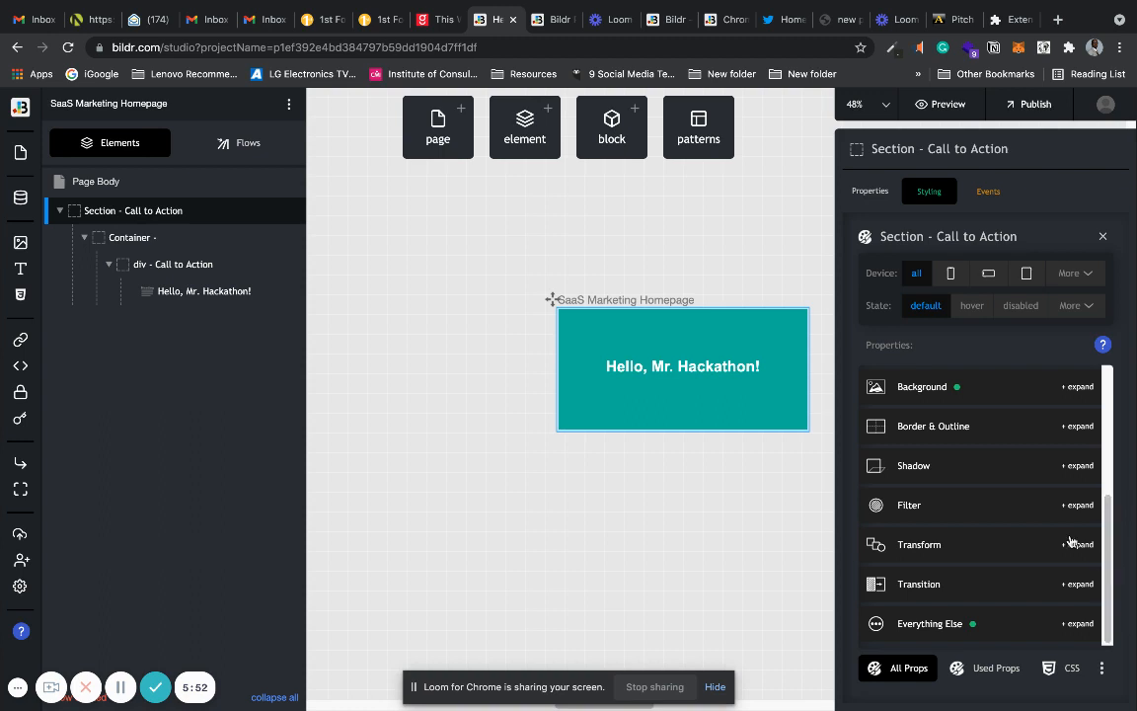
left_click(793, 211)
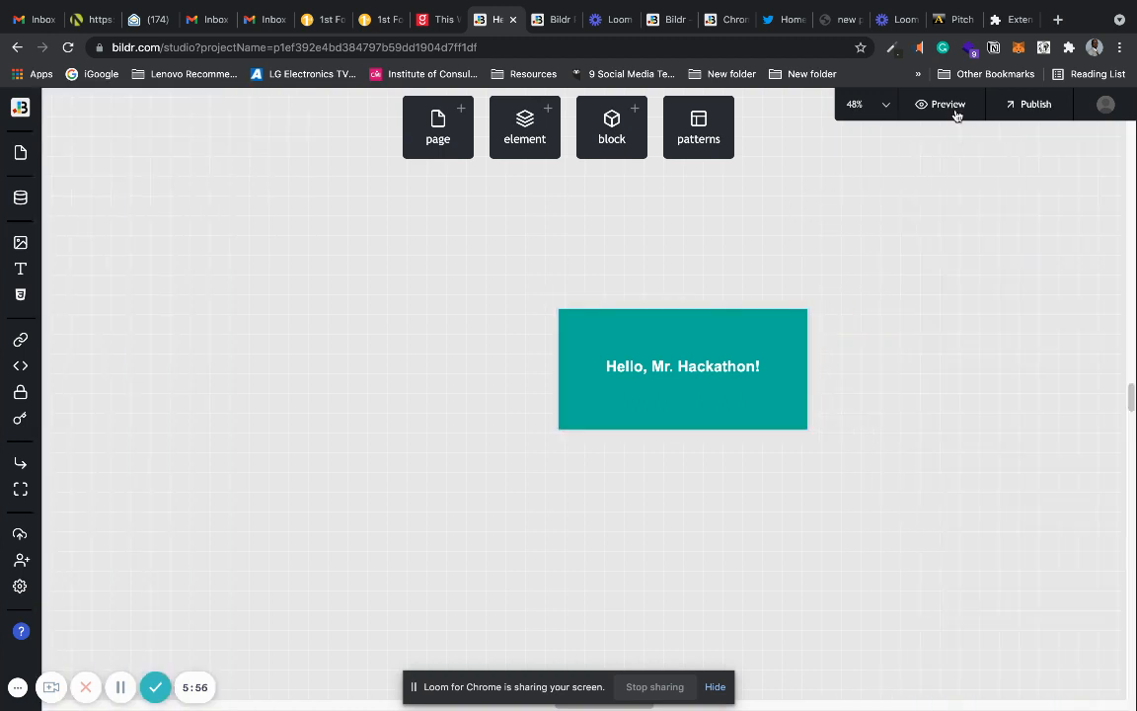
left_click(947, 105)
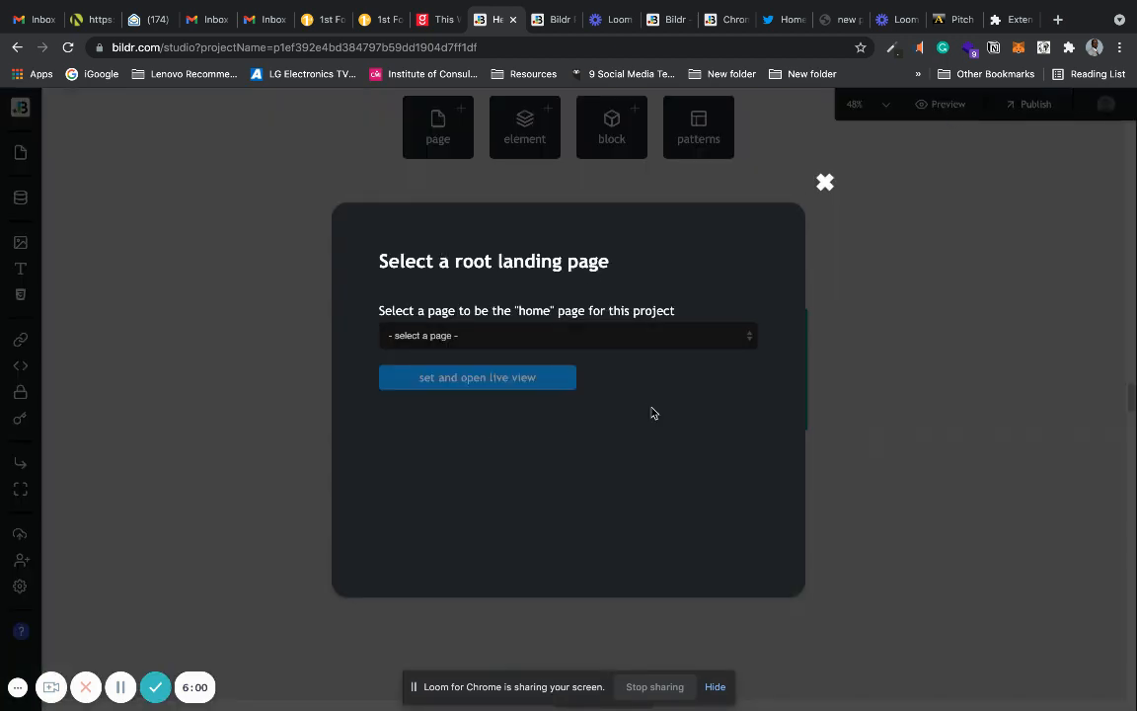
left_click(634, 336)
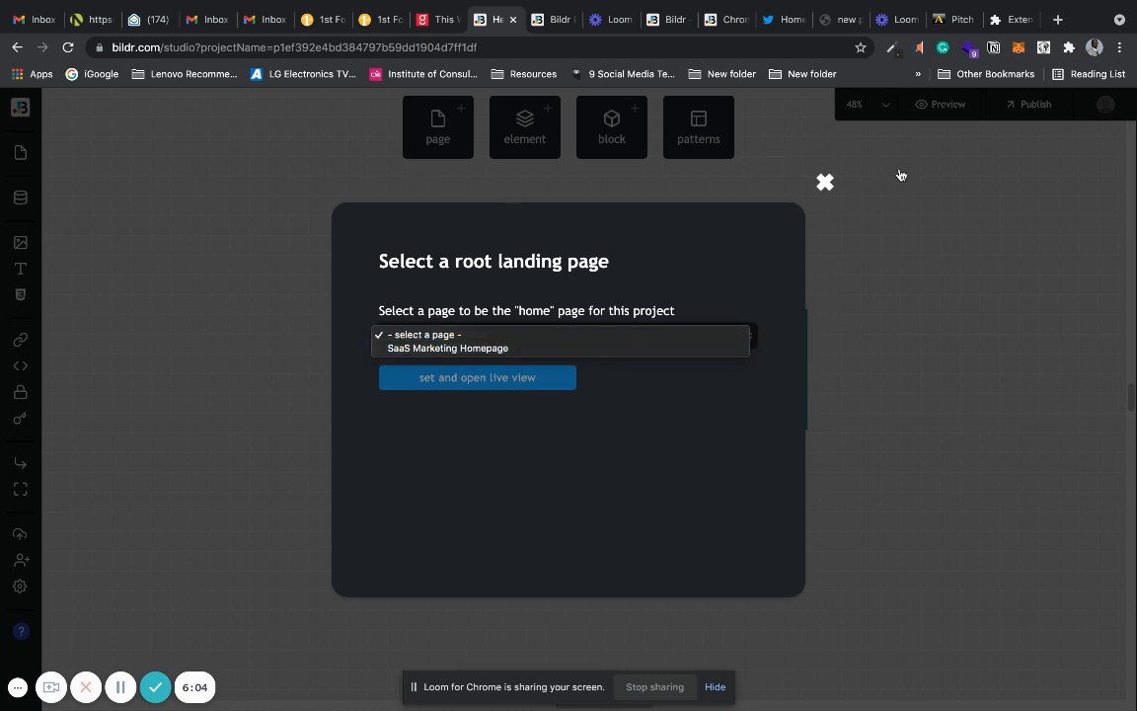
left_click(826, 183)
left_click(825, 183)
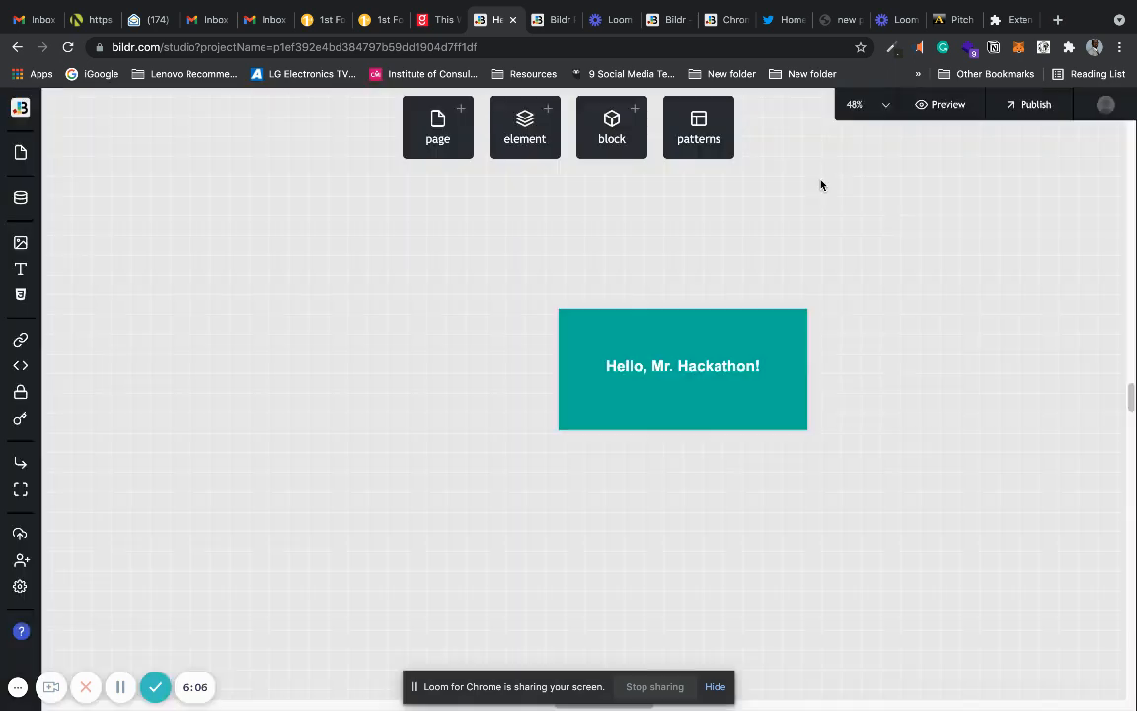
Rename the SaaS Marketing Homepage page to "Mr Hackathon Chrome Extension" and reposition its frame on the canvas.
left_click(569, 316)
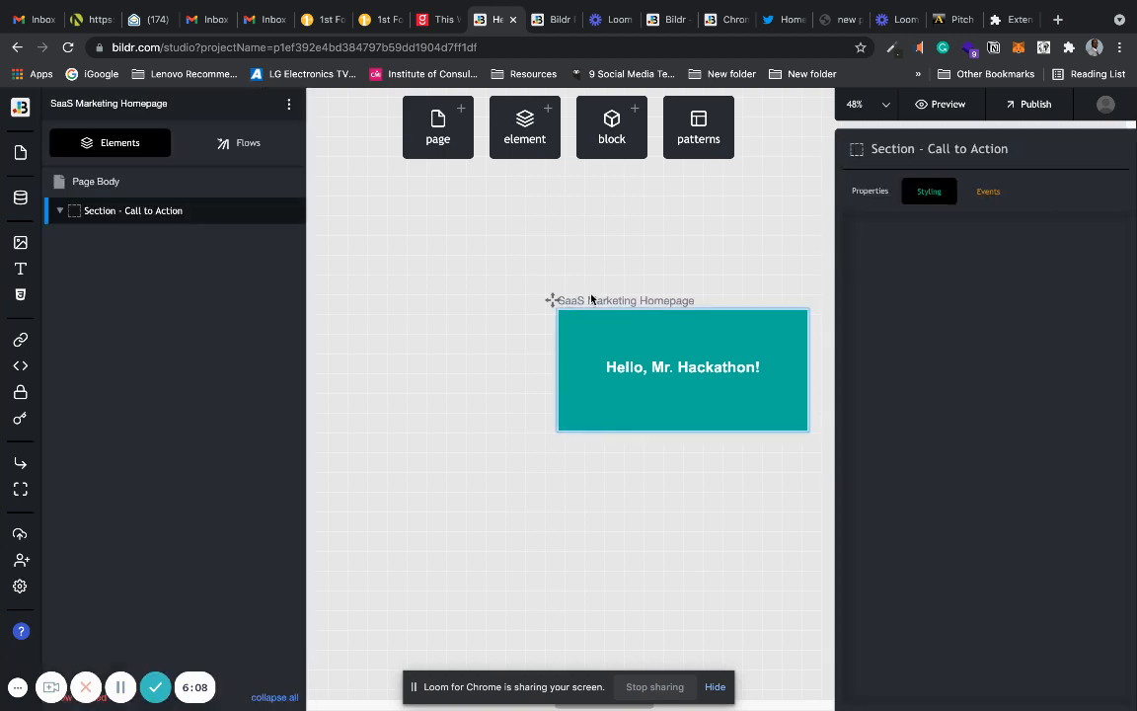
left_click(589, 299)
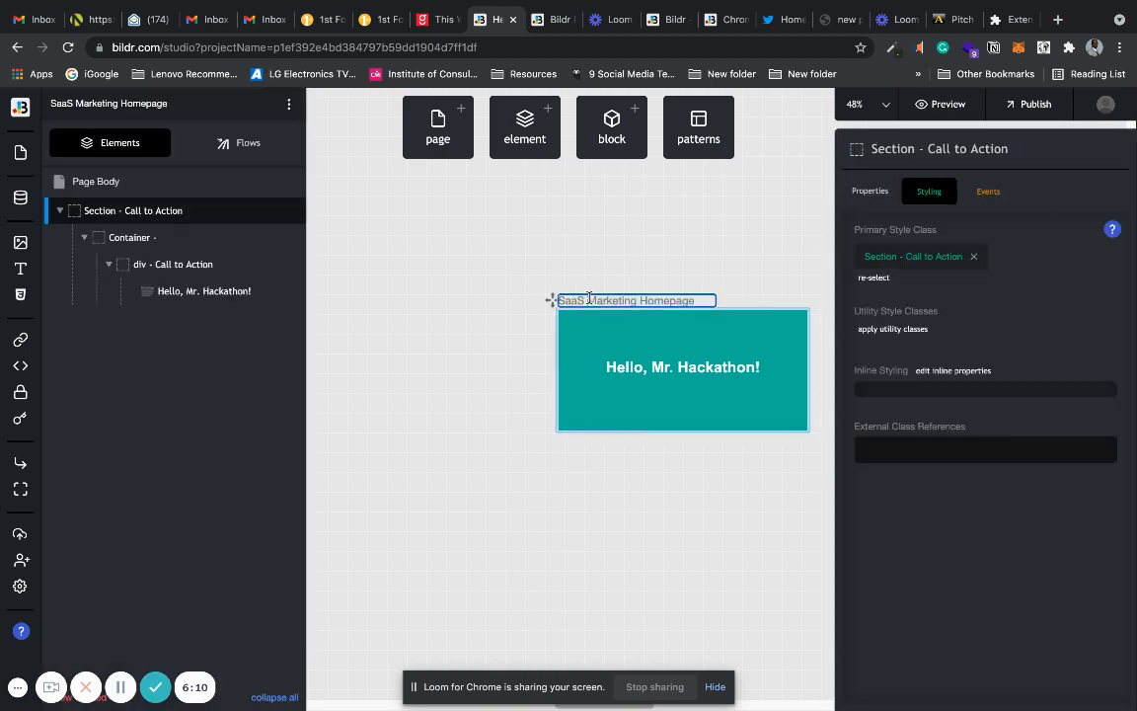
left_click_drag(651, 298, 561, 299)
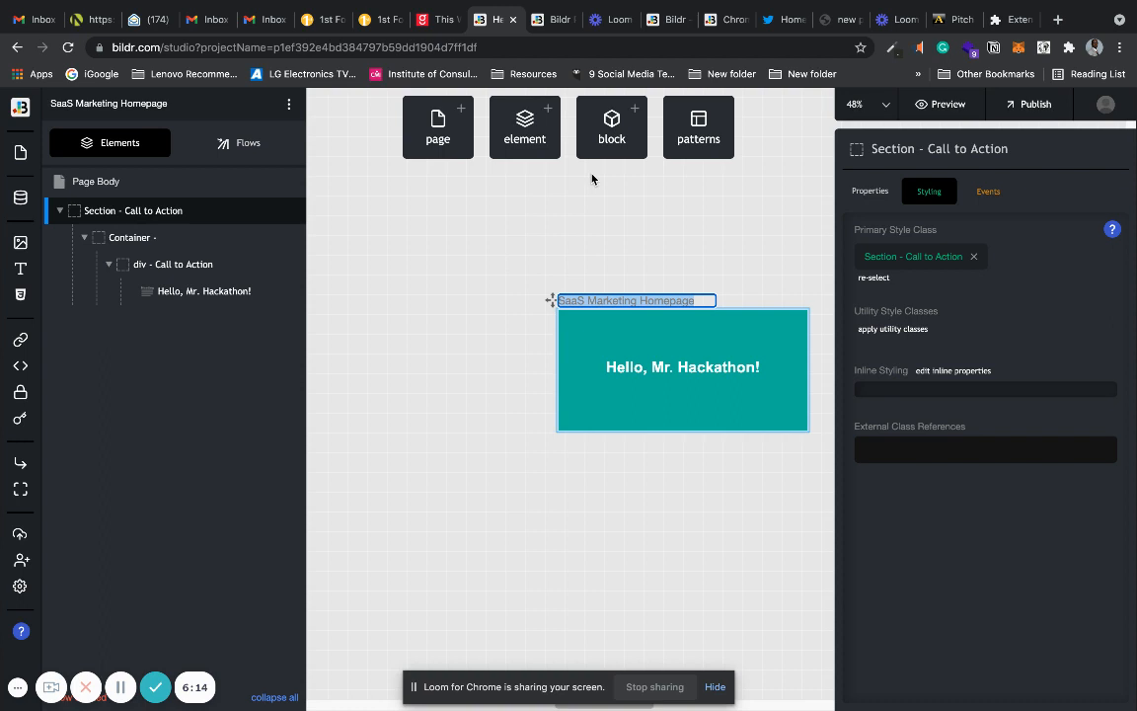
key("BackSpace")
type("Mr")
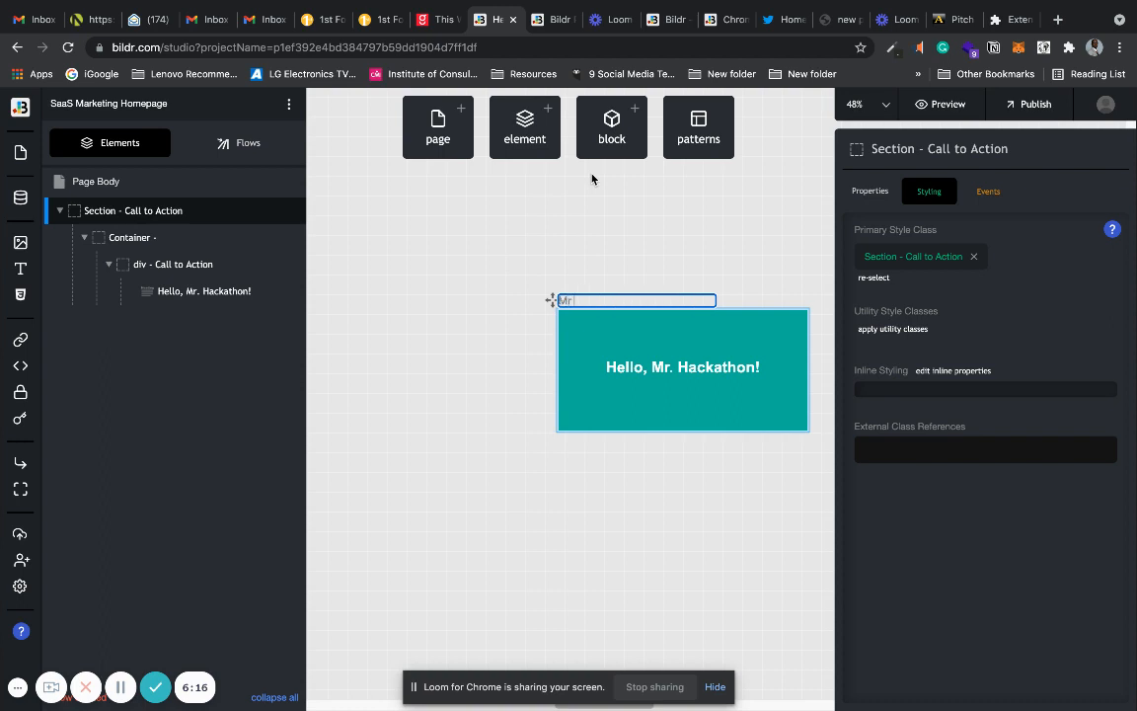
type(" Hackathon Chrome E")
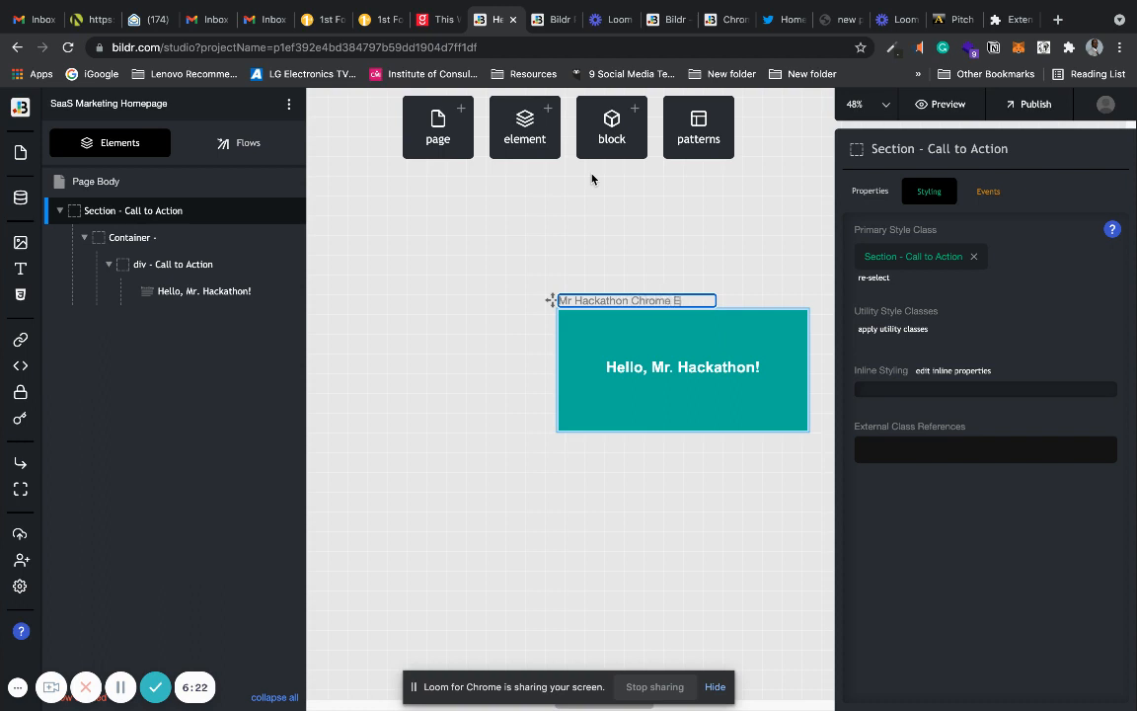
type("xtension")
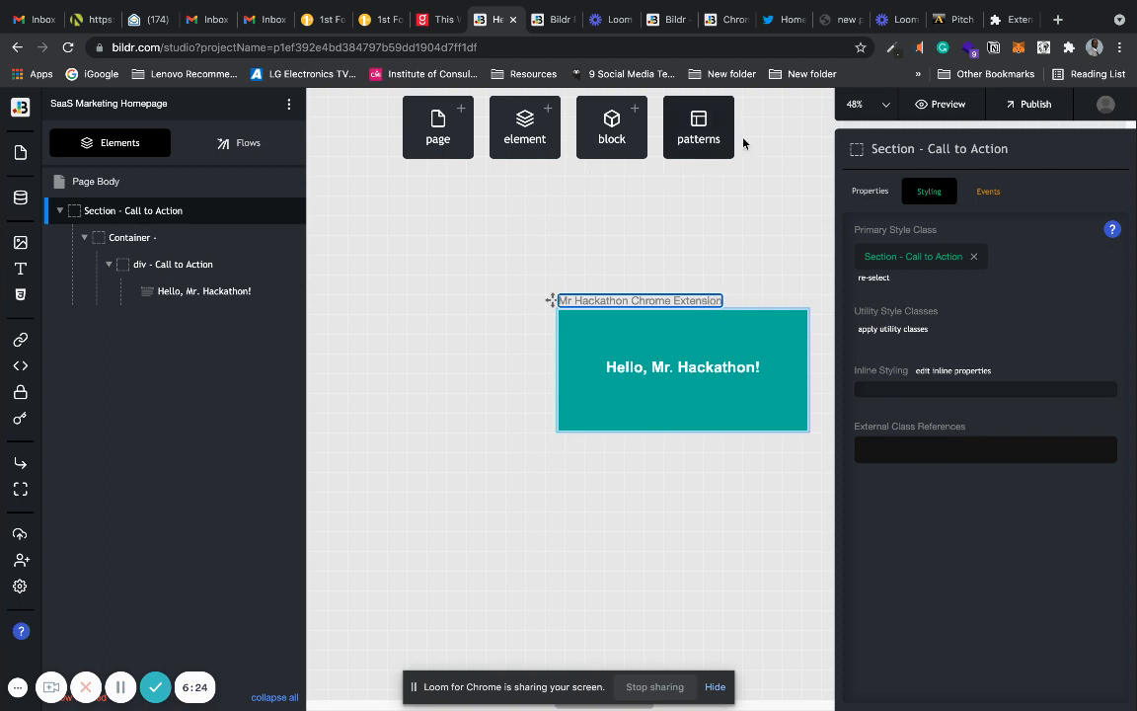
key("Return")
left_click(711, 335)
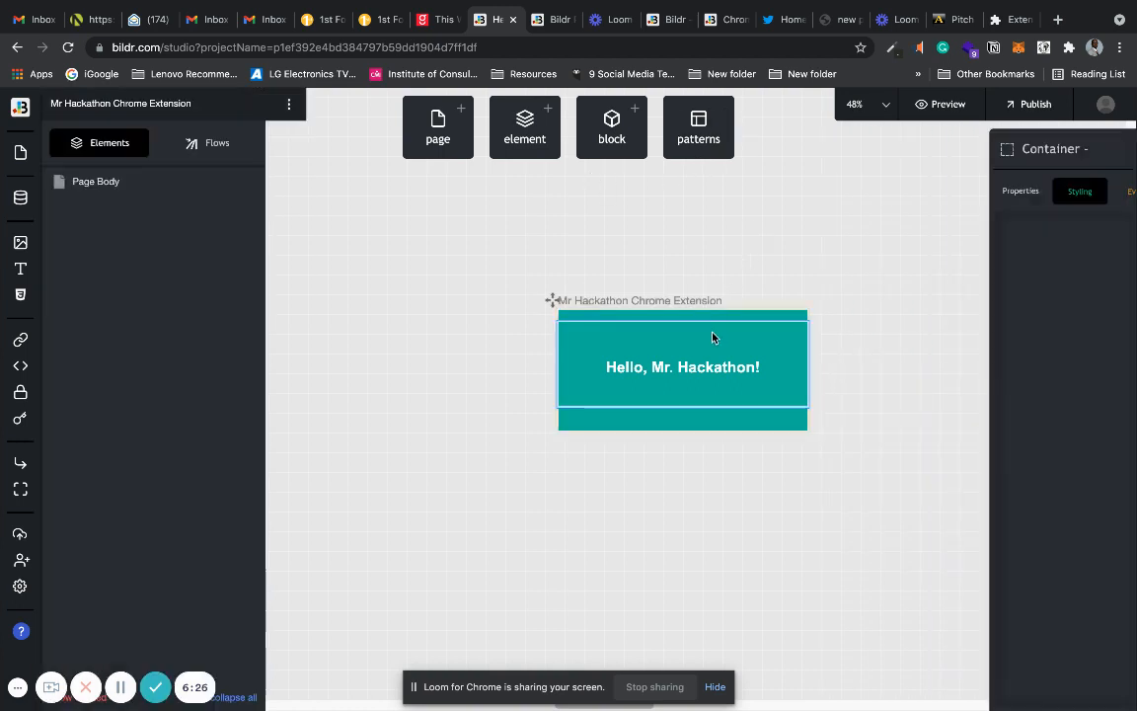
left_click_drag(546, 300, 444, 294)
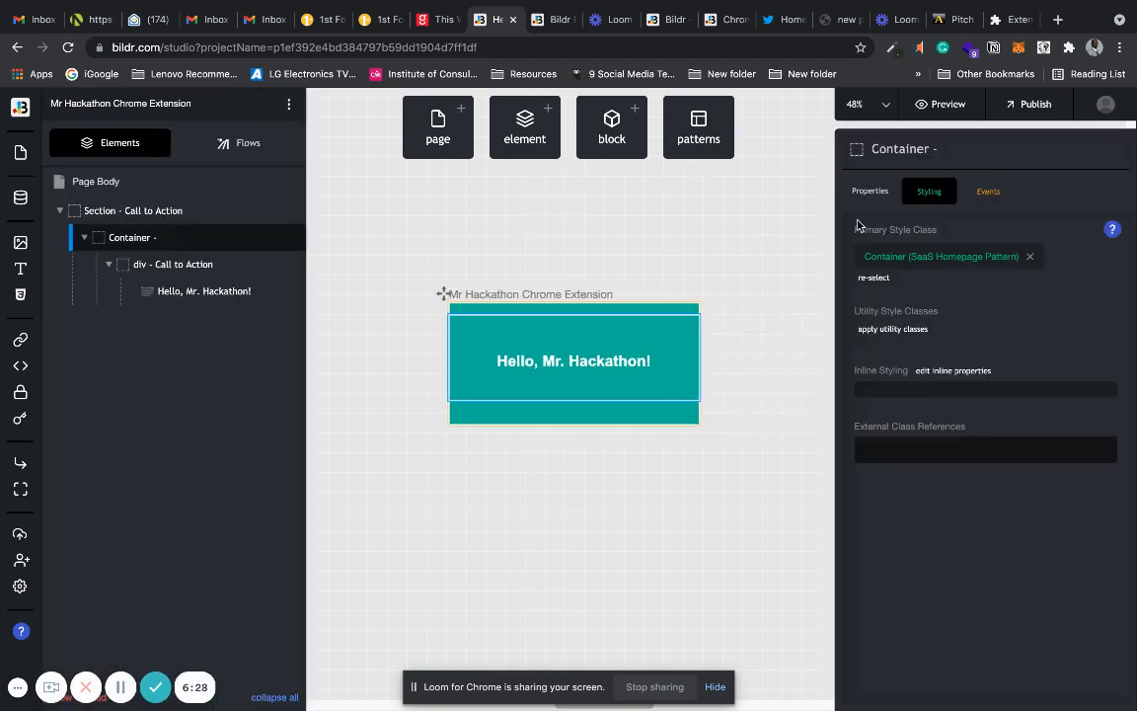
Set "Mr Hackathon Chrome Extension" as the project's home page, view it live, and return to the canvas.
left_click(943, 104)
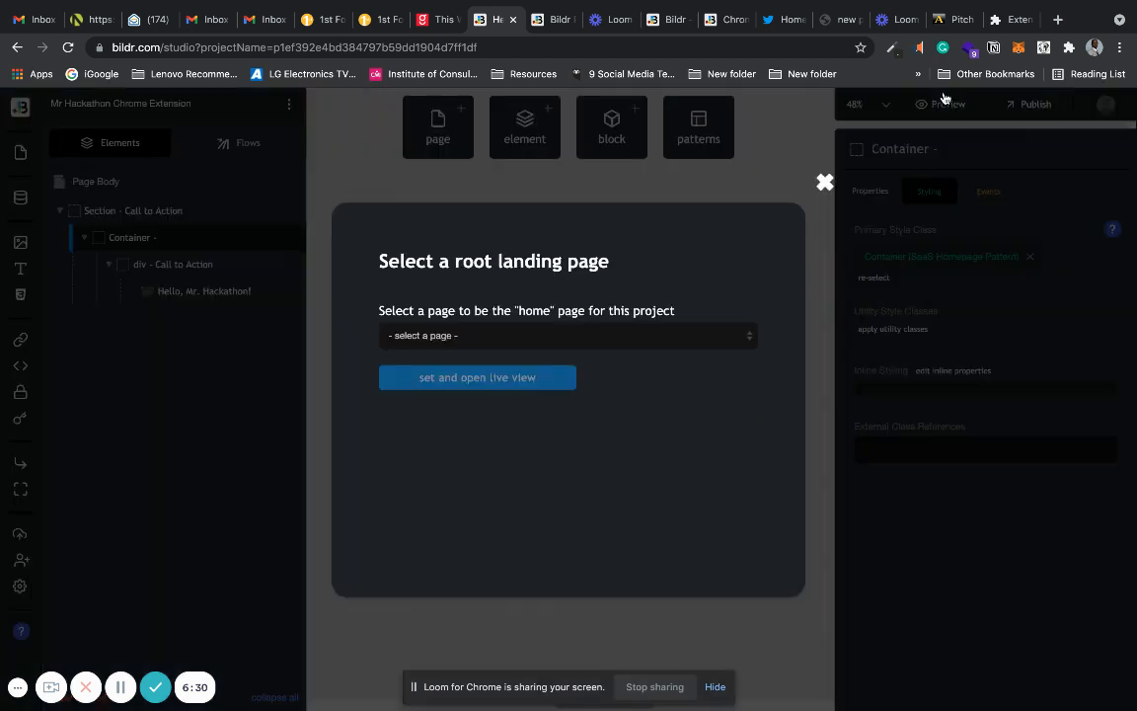
left_click(566, 336)
left_click(558, 348)
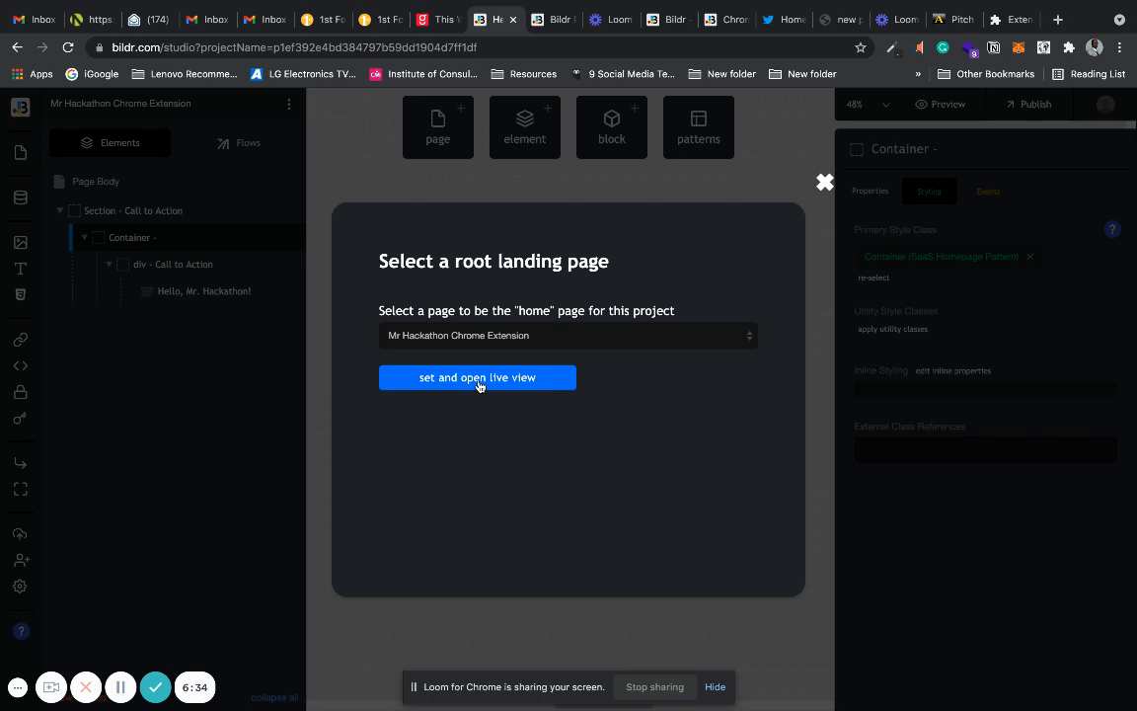
left_click(479, 383)
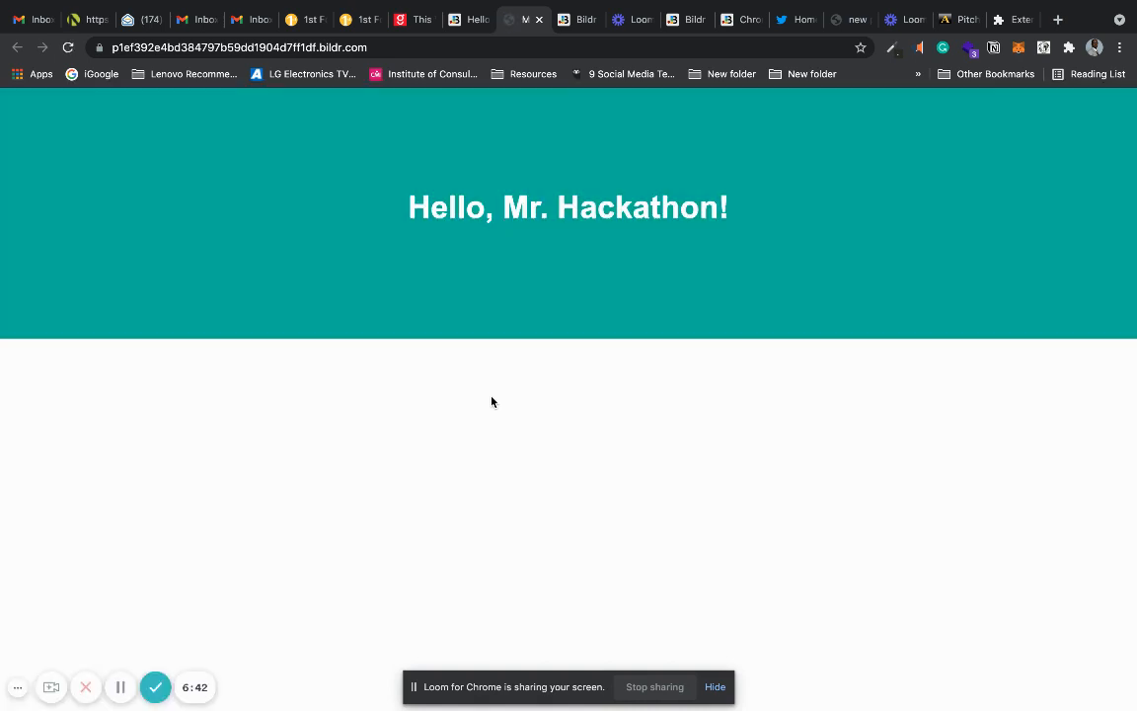
left_click(538, 19)
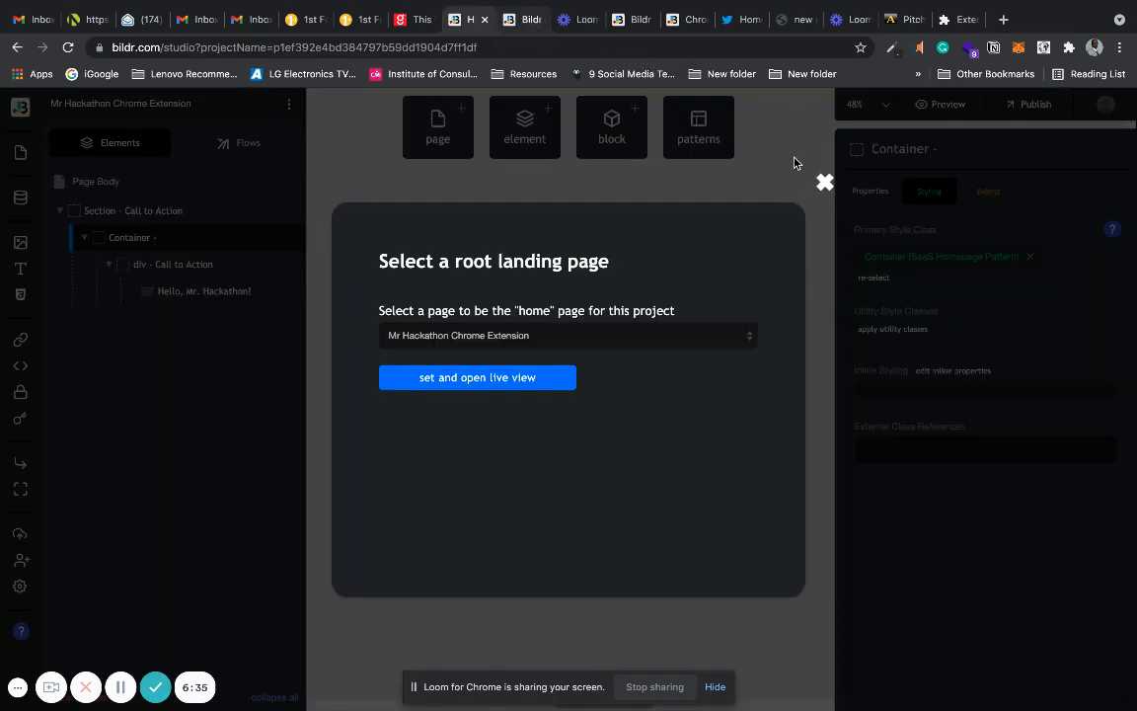
left_click(824, 181)
left_click(626, 423)
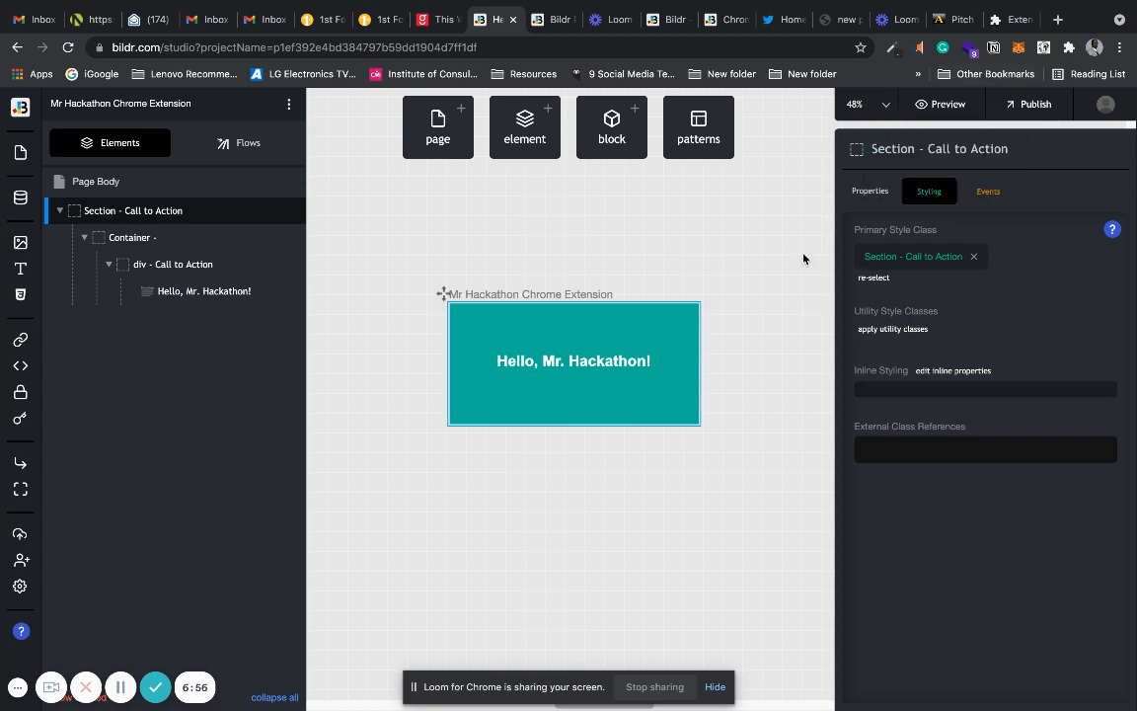
Set up publishing from Development to Production using a Bildr subdomain.
left_click(1012, 103)
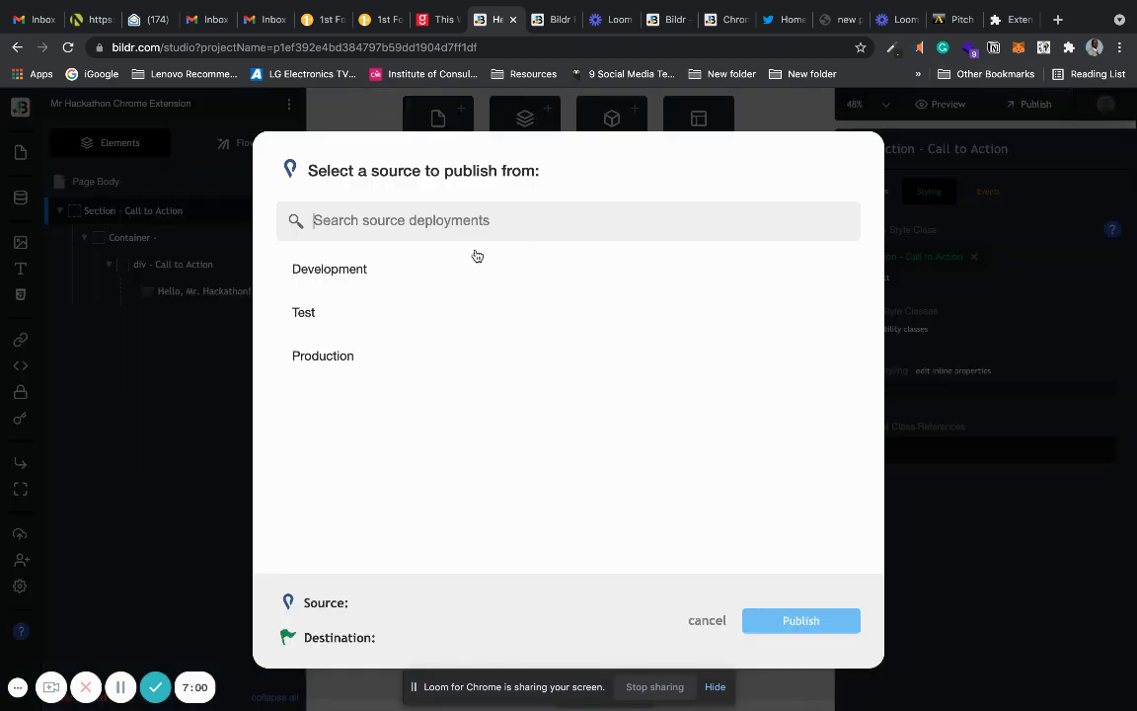
left_click(456, 267)
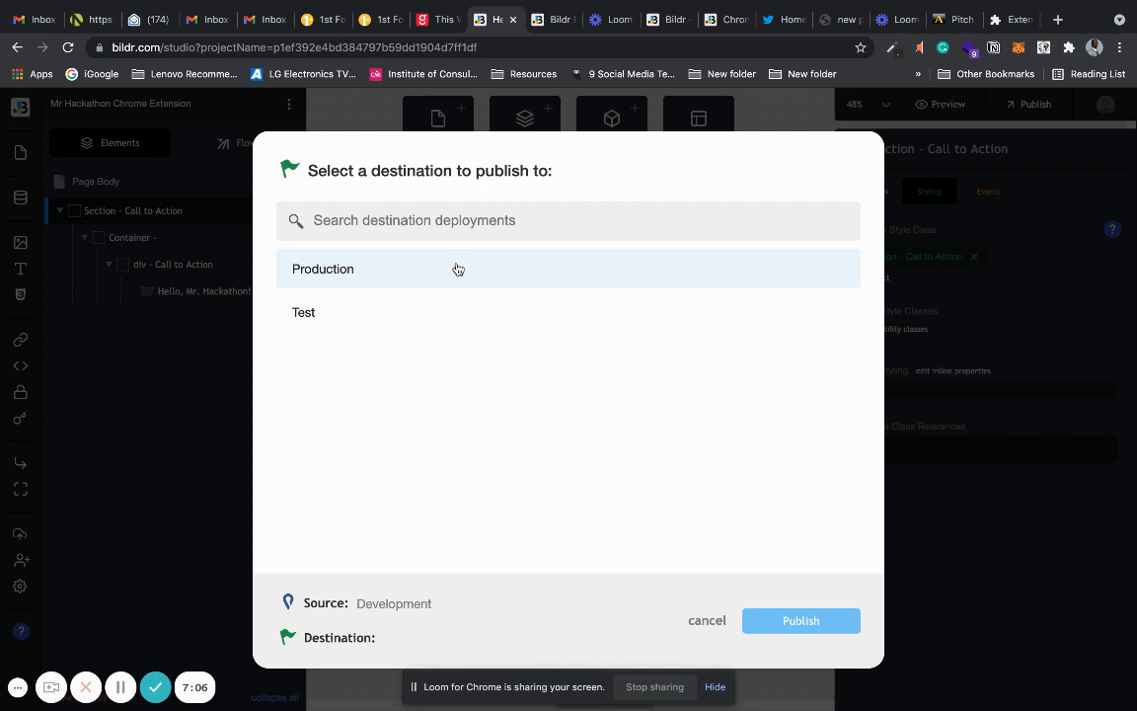
left_click(457, 268)
left_click(511, 205)
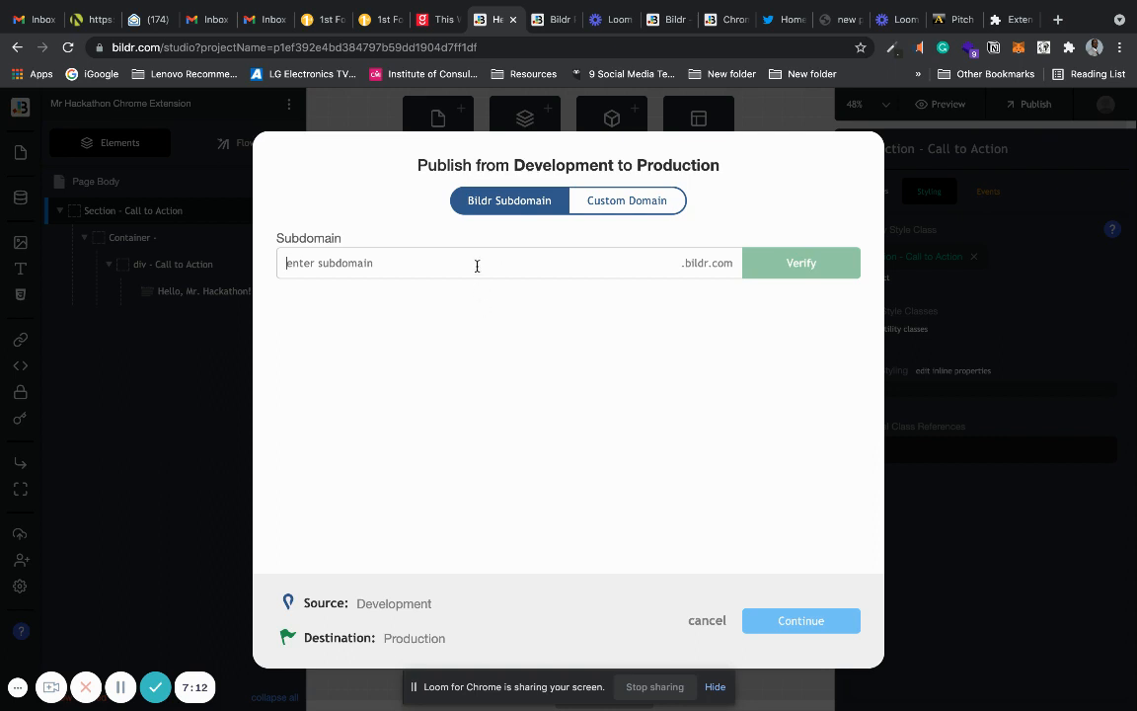
Verify and reserve the subdomain "mrhackathonchromeextension", and publish the project to it.
type("mrha")
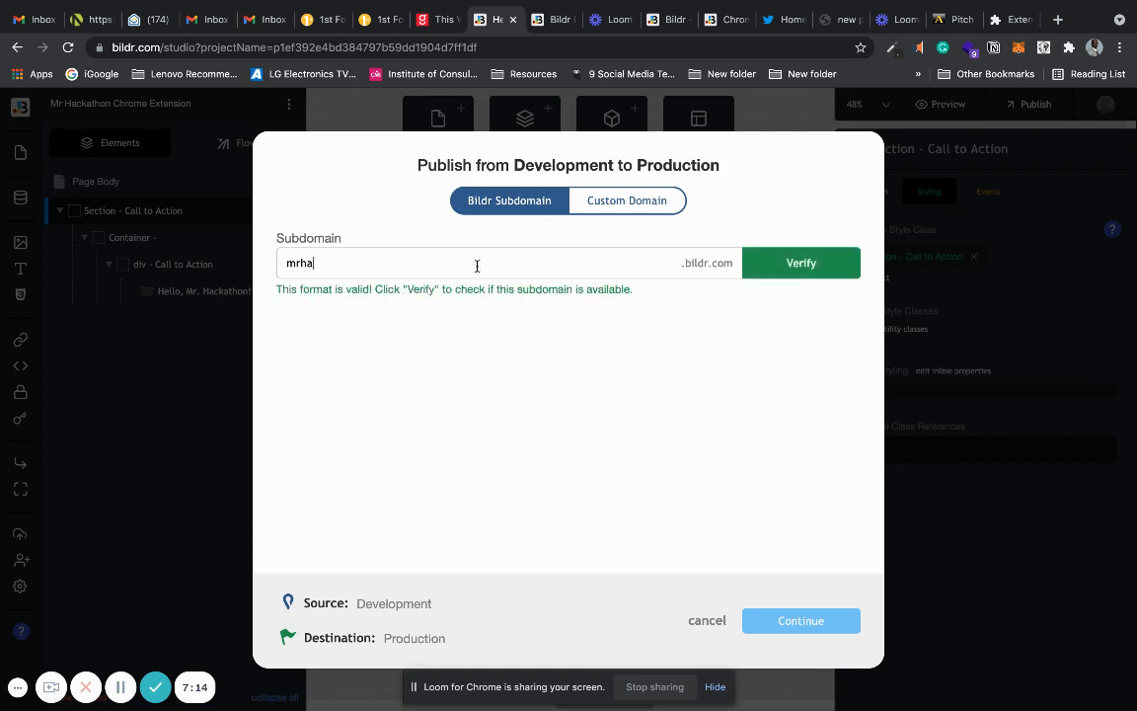
type("ckathonchromeexte")
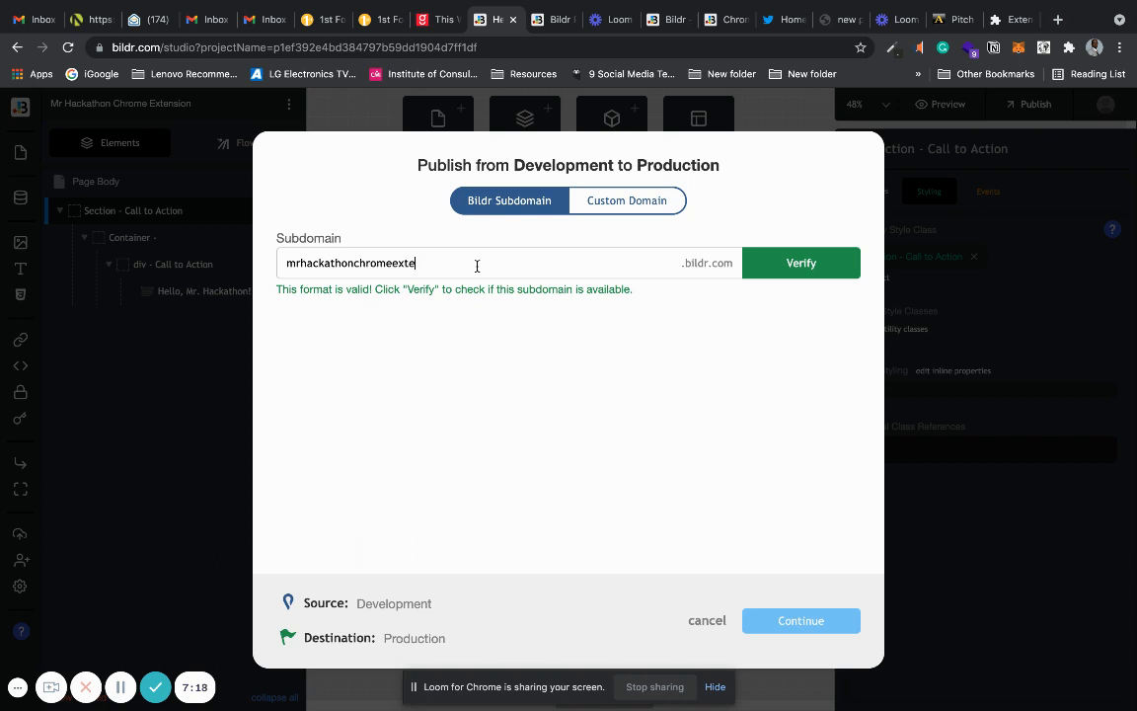
type("nsion")
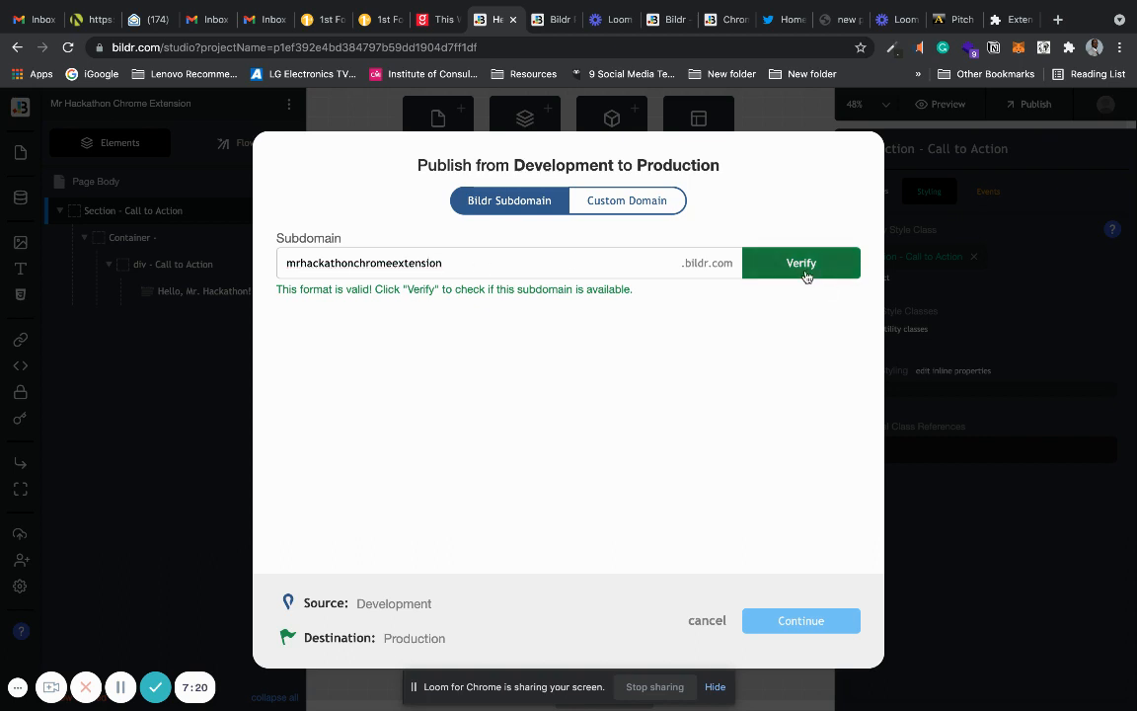
left_click(806, 276)
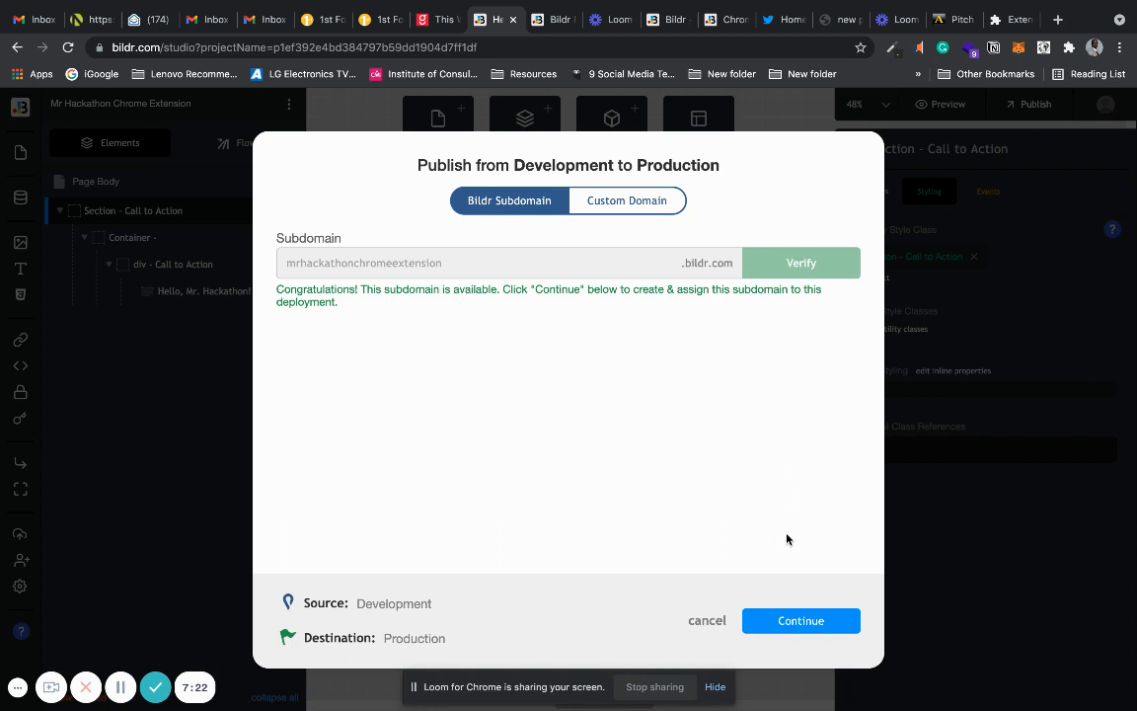
left_click(783, 619)
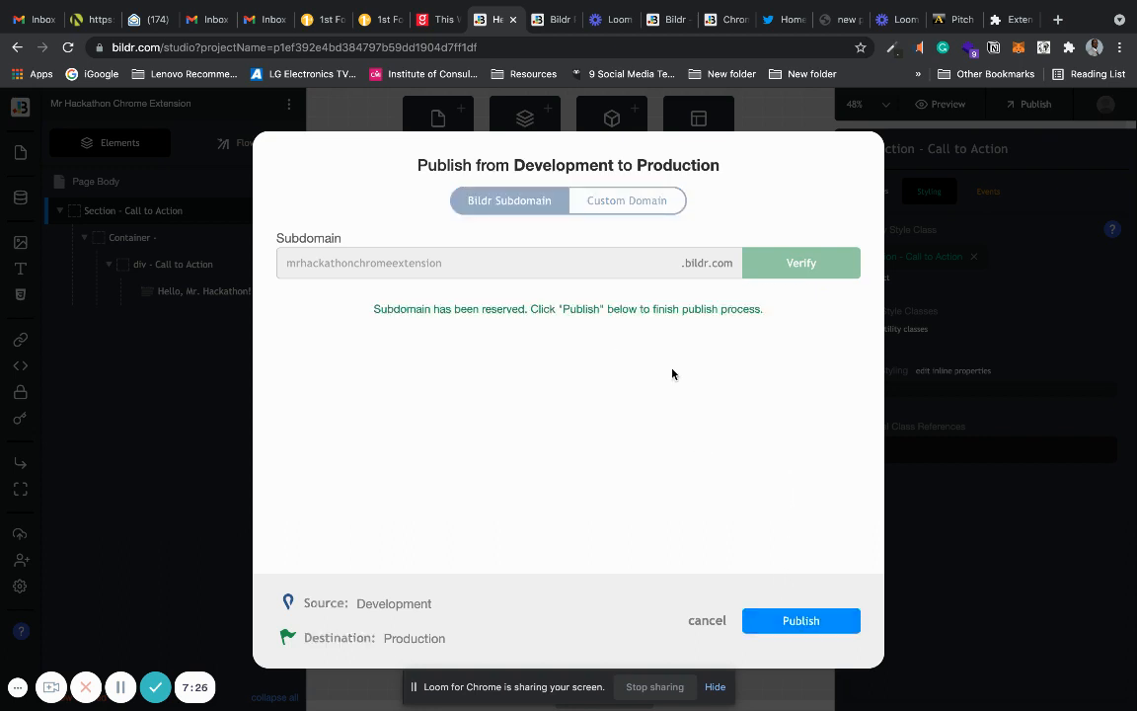
left_click(763, 620)
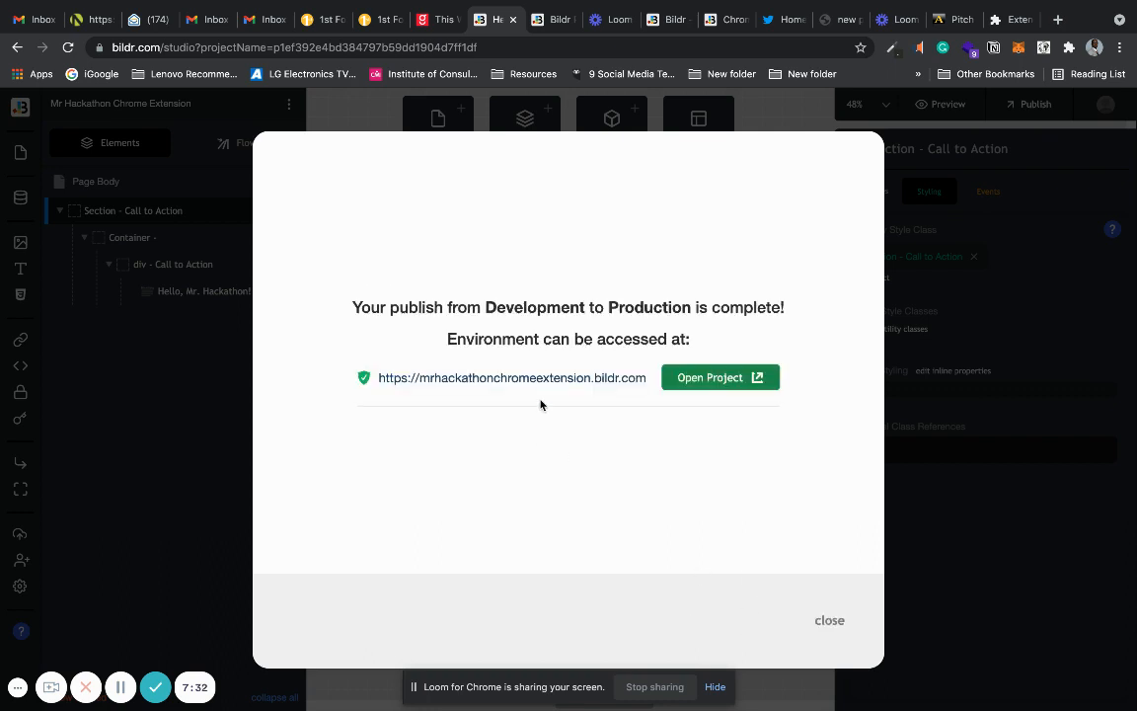
View the published project at its new address, and return to the studio canvas.
left_click(699, 381)
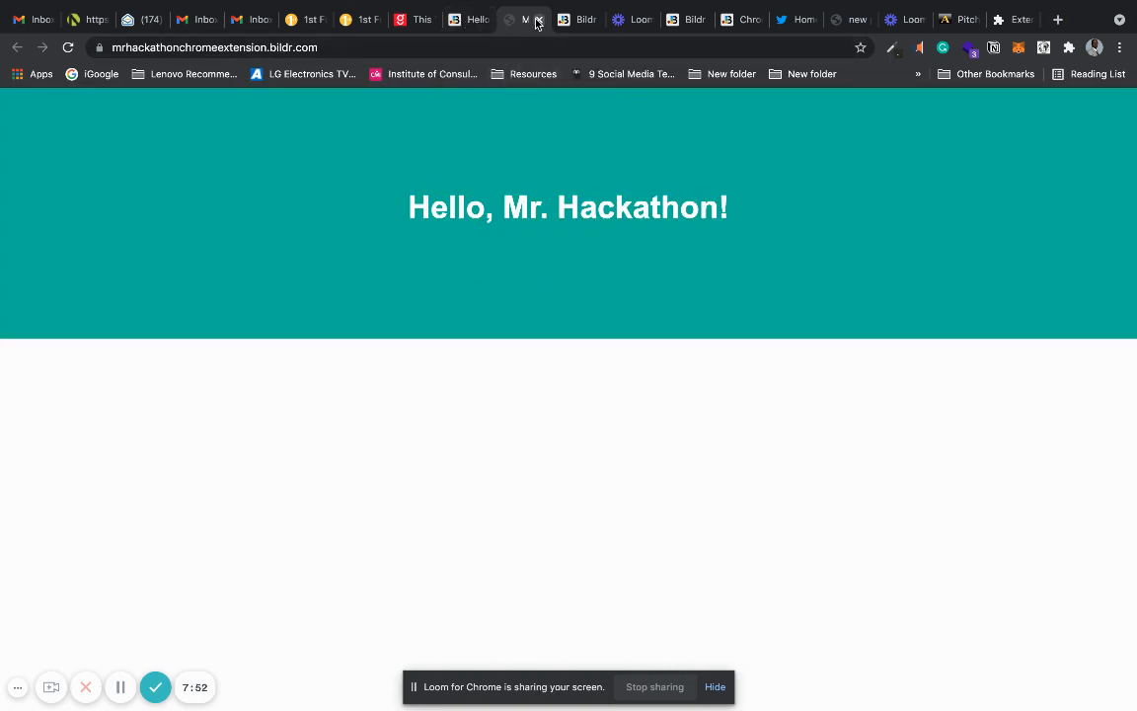
left_click(538, 20)
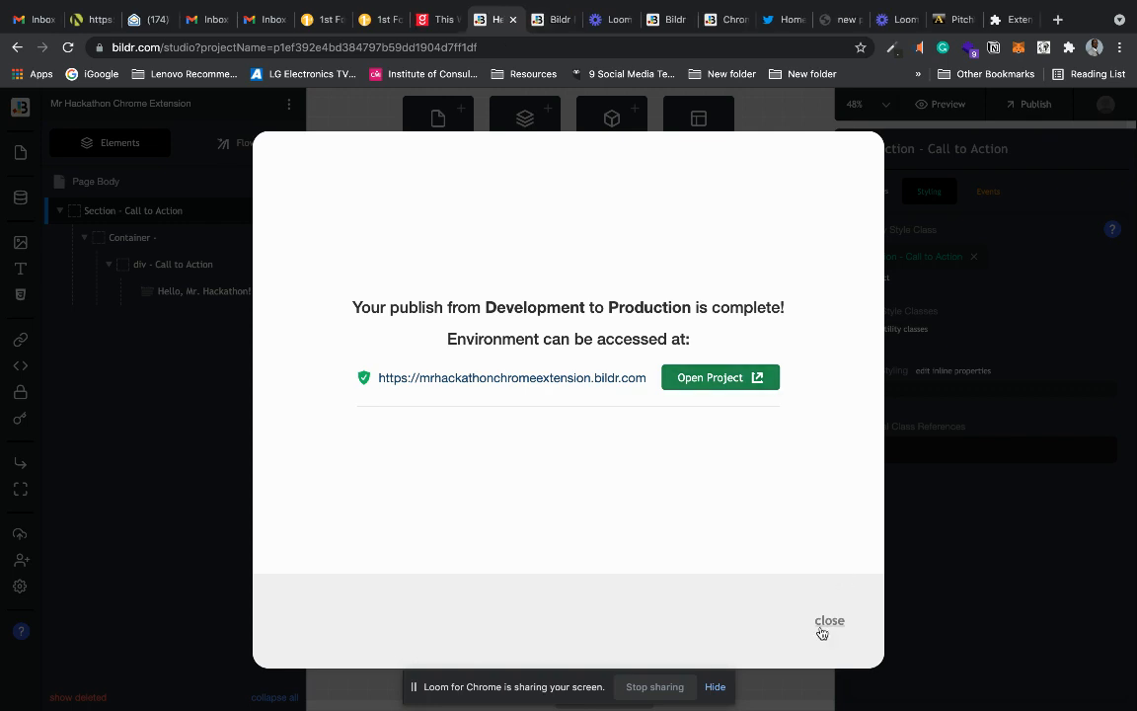
left_click(822, 628)
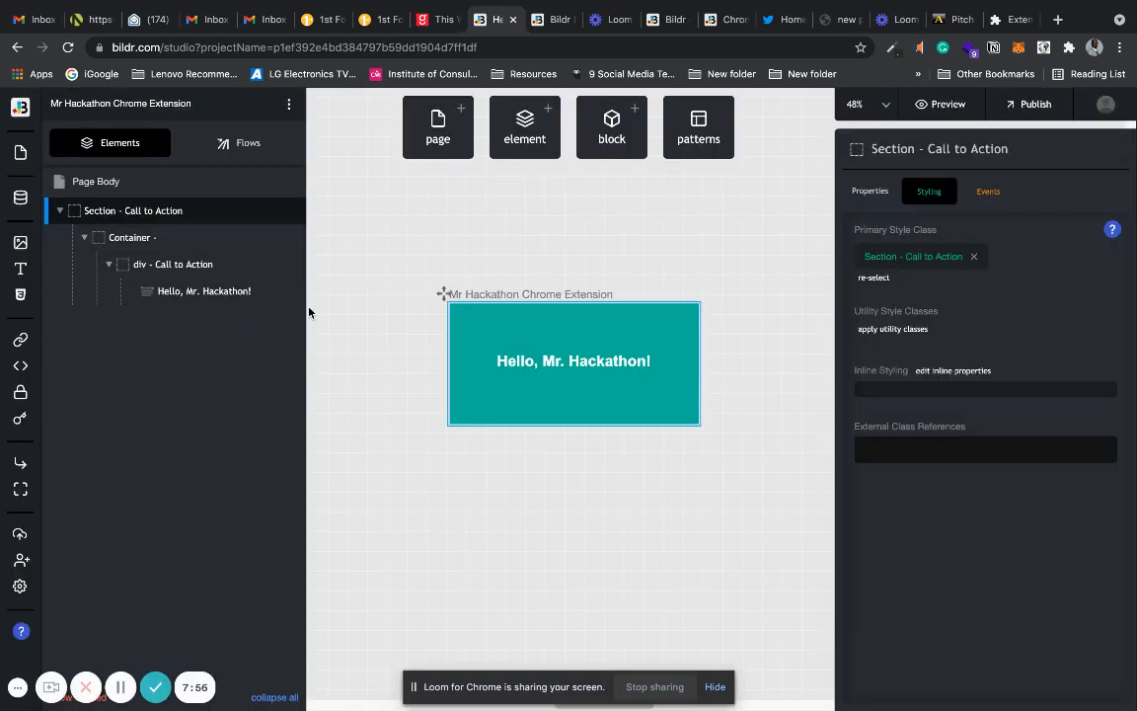
Open the Chrome extension export settings from the Page Body properties of the Mr Hackathon Chrome Extension page.
left_click(557, 237)
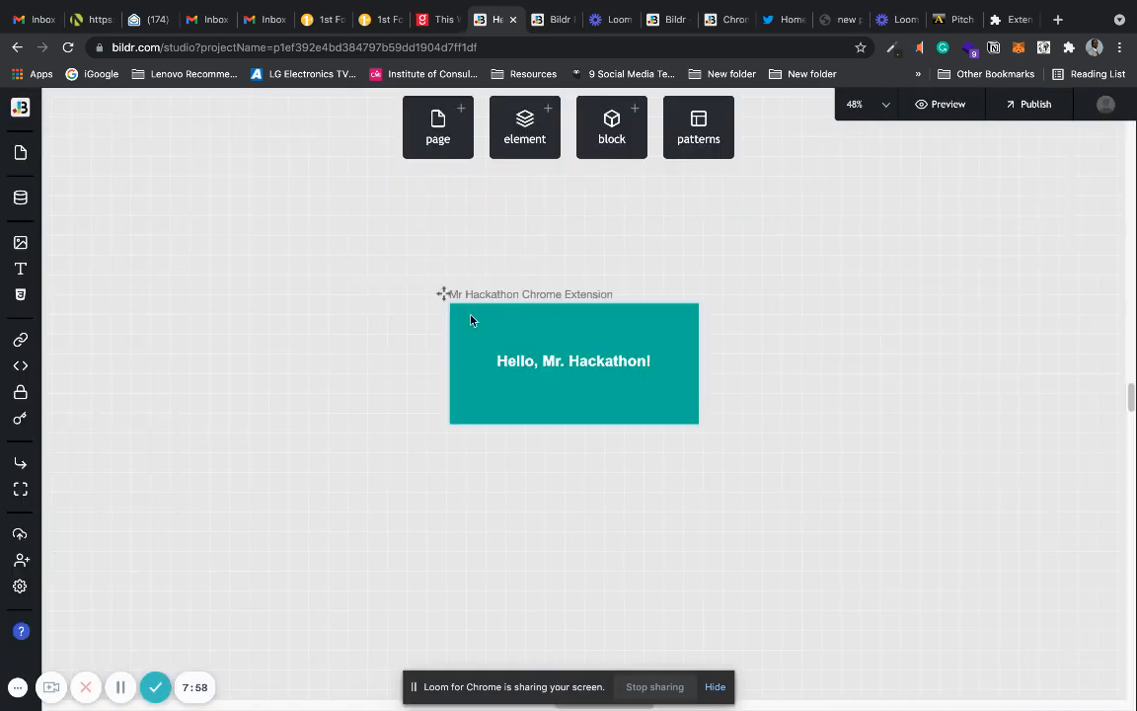
left_click(471, 318)
left_click(452, 280)
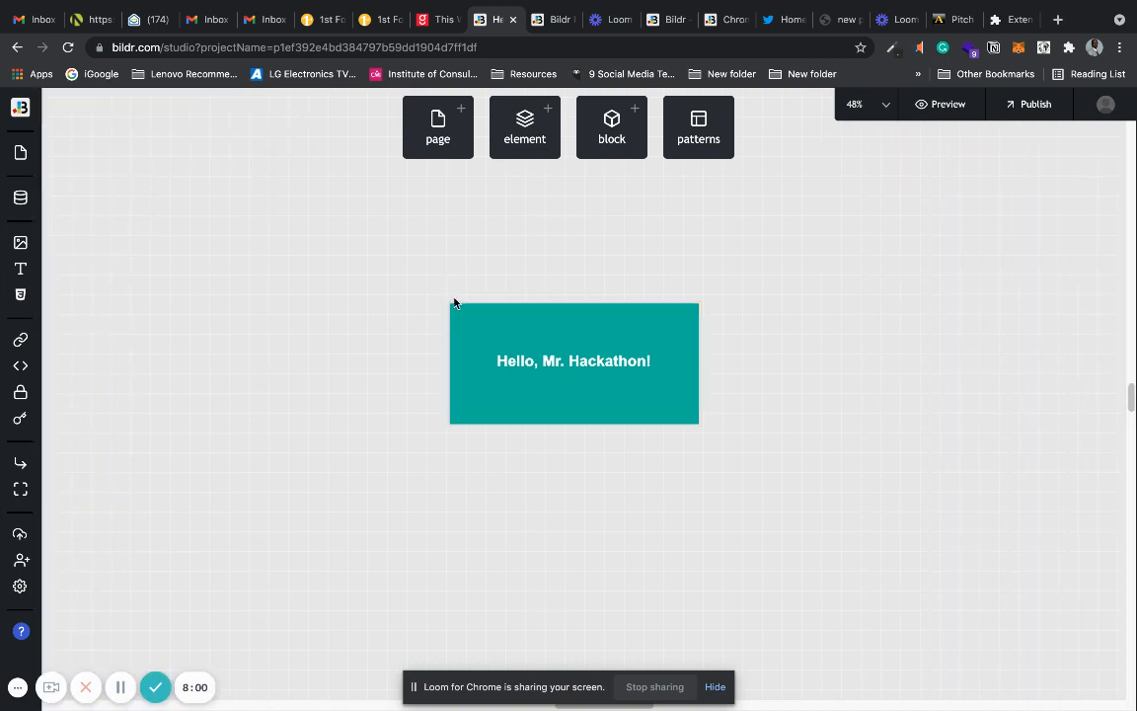
left_click(444, 295)
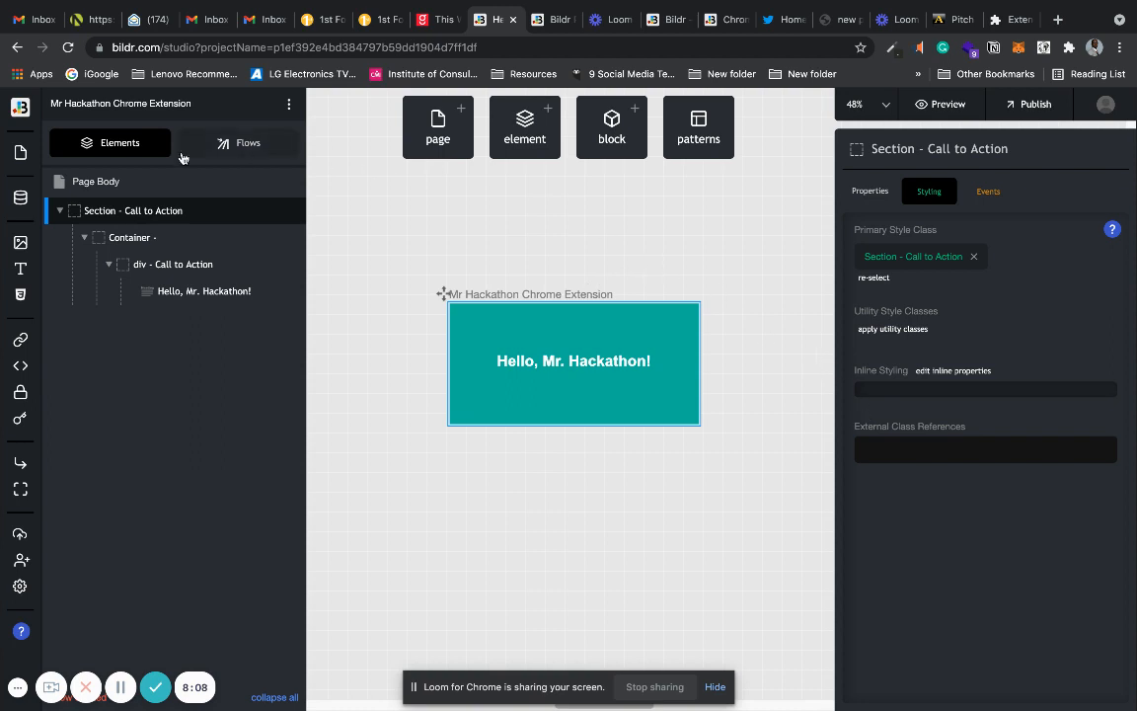
left_click(125, 181)
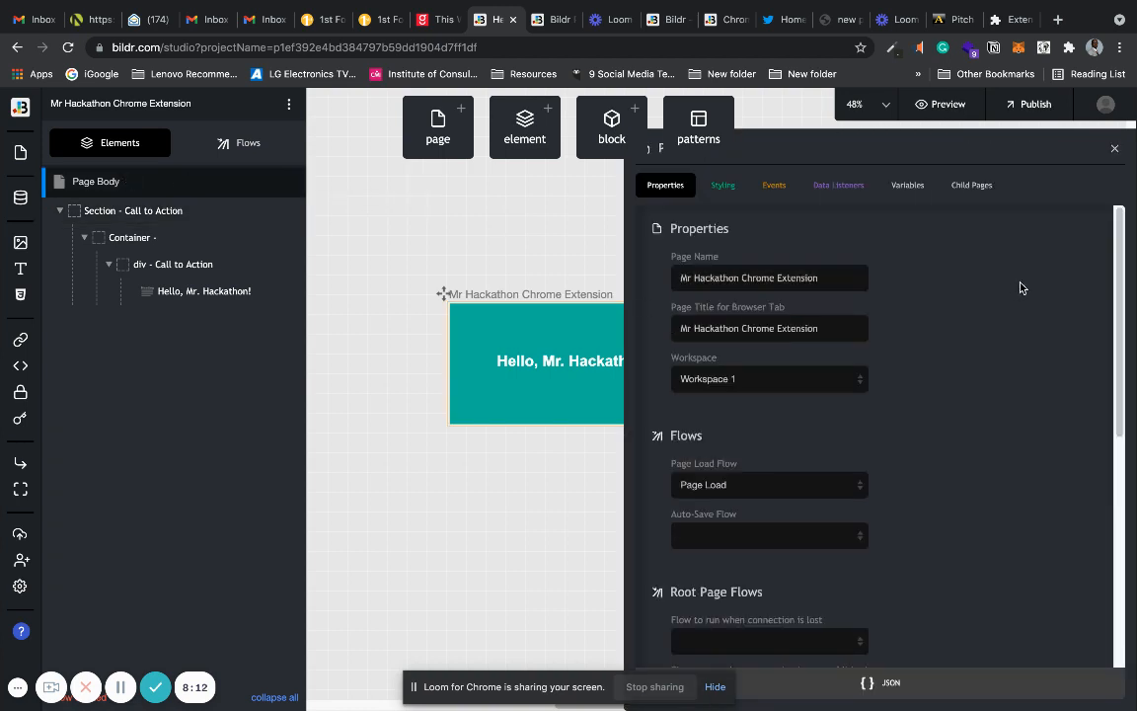
left_click_drag(1119, 300, 1136, 559)
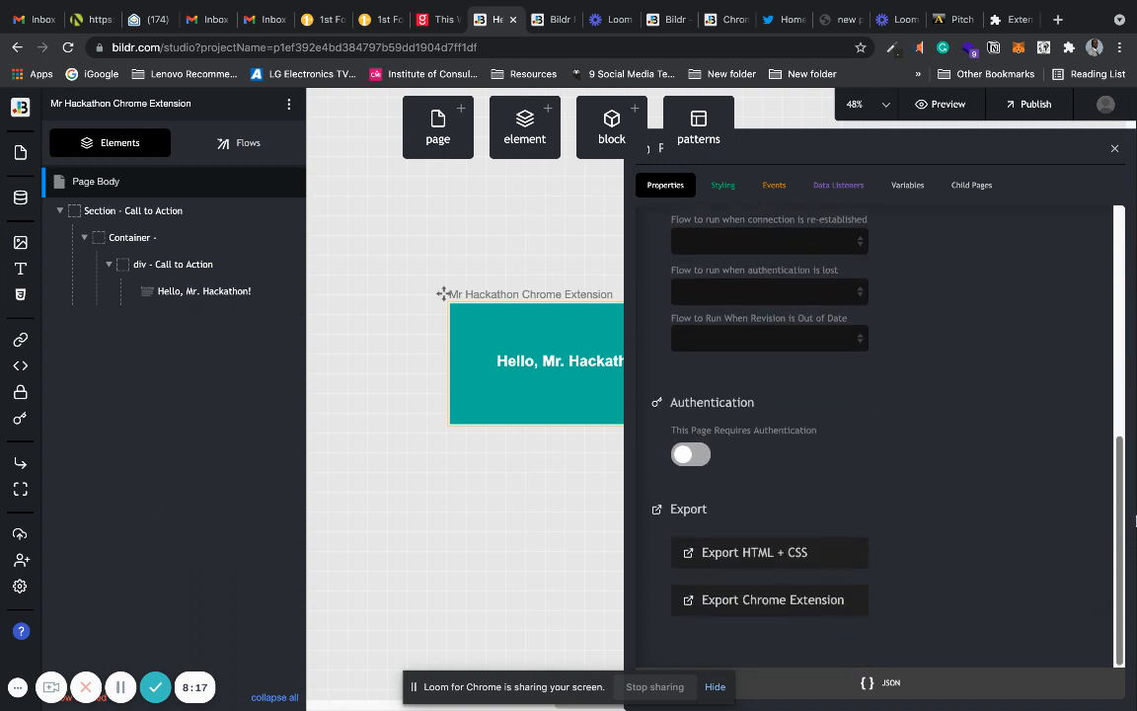
left_click(792, 601)
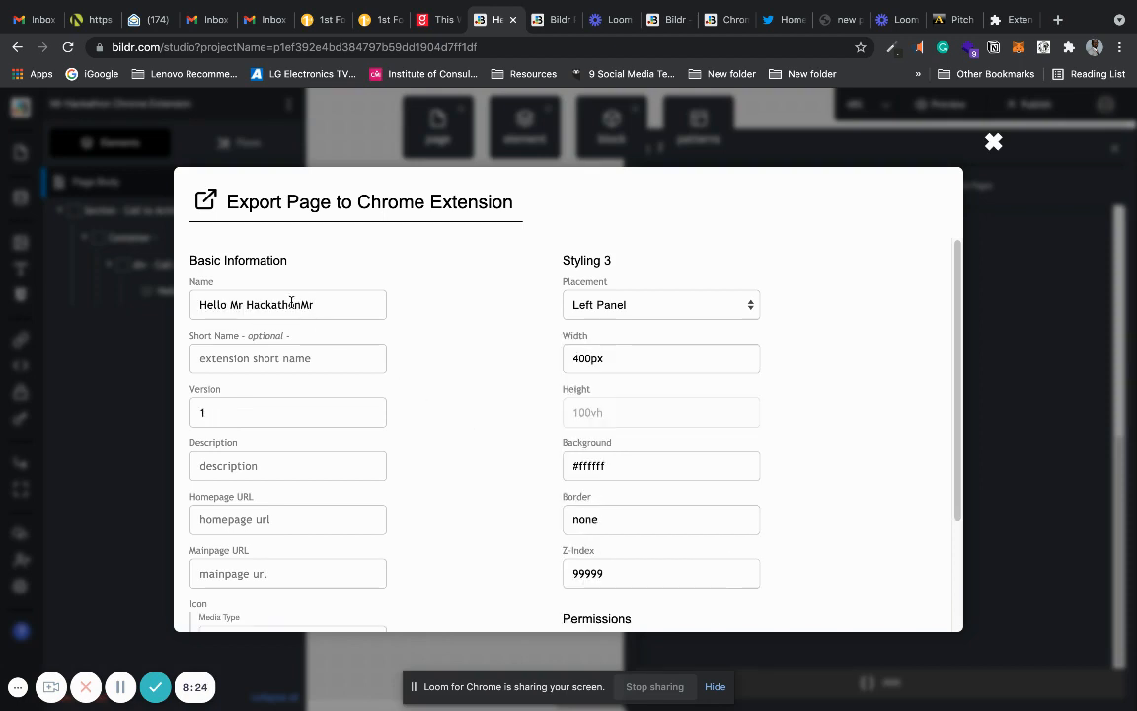
Change the extension's name to "Mr Hackathon Chrome Extension".
left_click_drag(320, 304, 301, 304)
key("BackSpace")
left_click_drag(230, 304, 178, 304)
key("BackSpace")
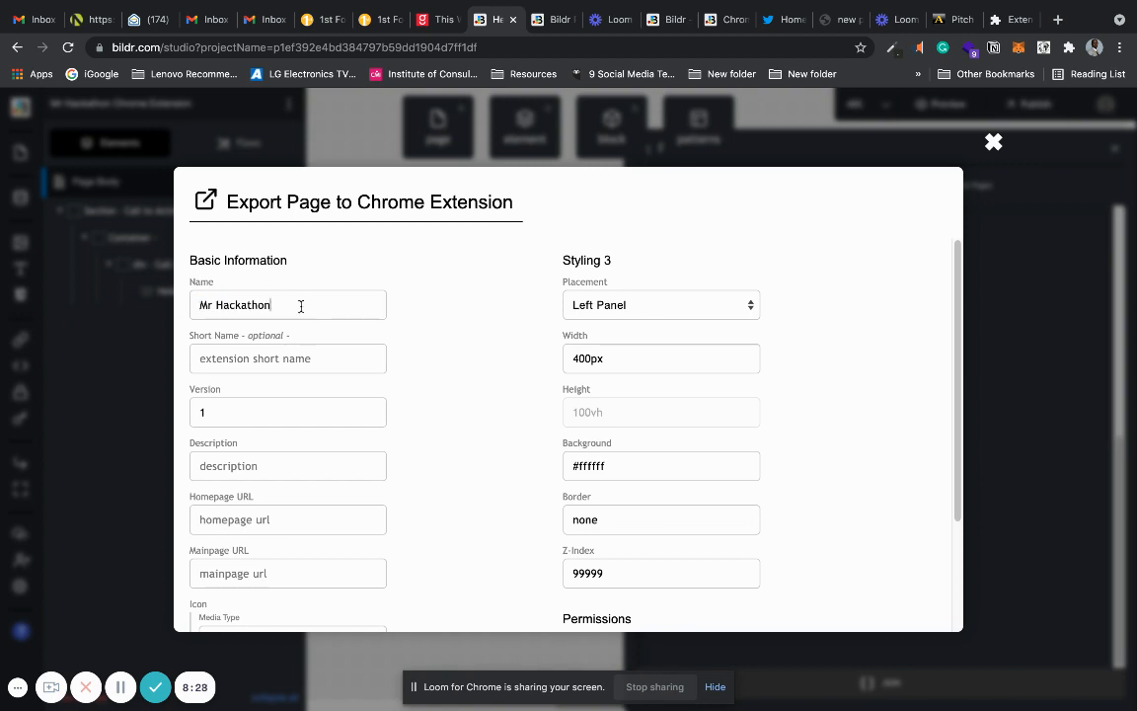
type("Chrome Extension")
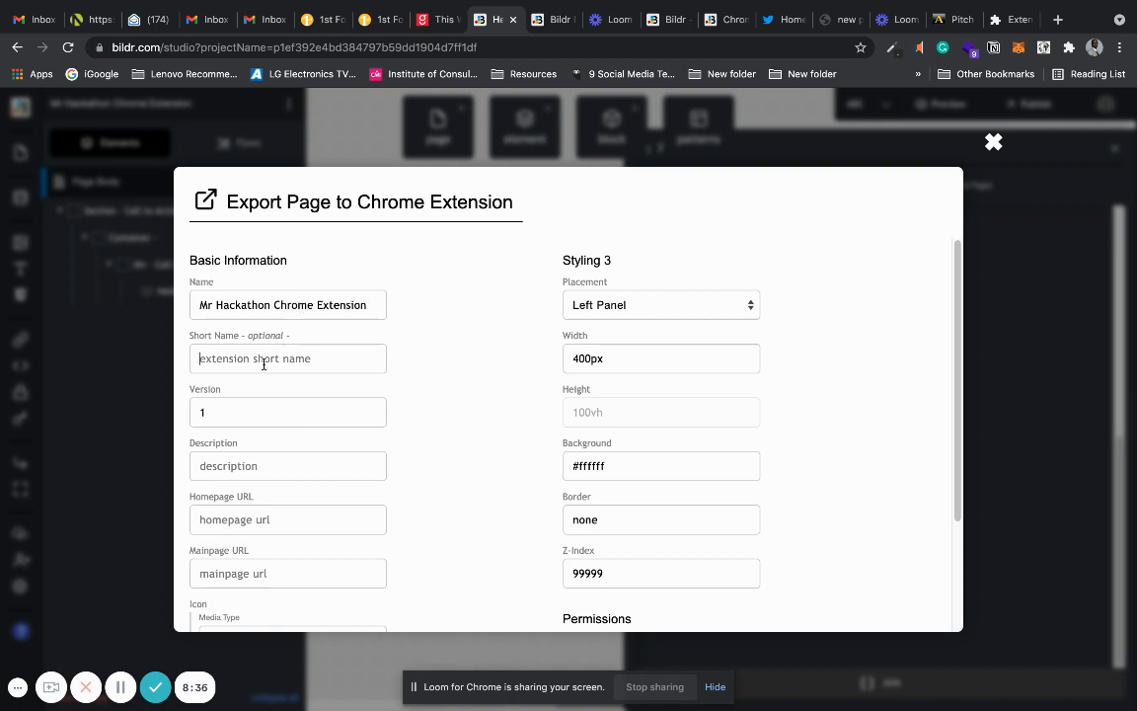
Set the extension's short name to "Mr Hackathon".
left_click(263, 365)
type("Mr Hackathon")
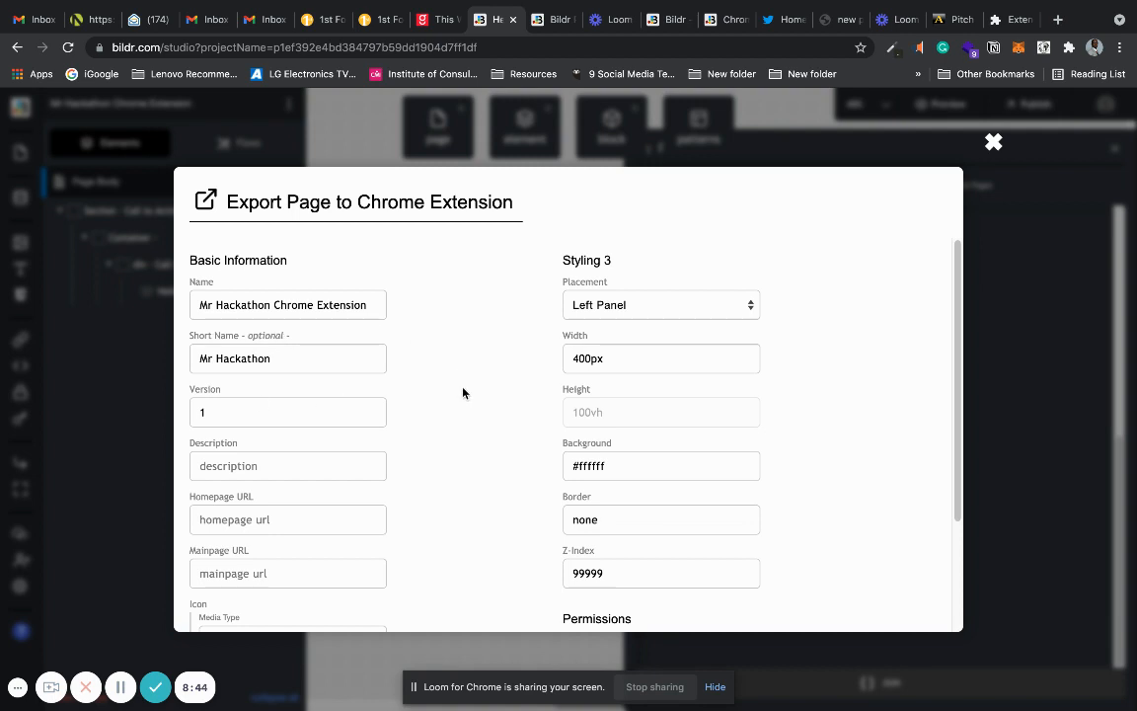
scroll(285, 442, "down", 1)
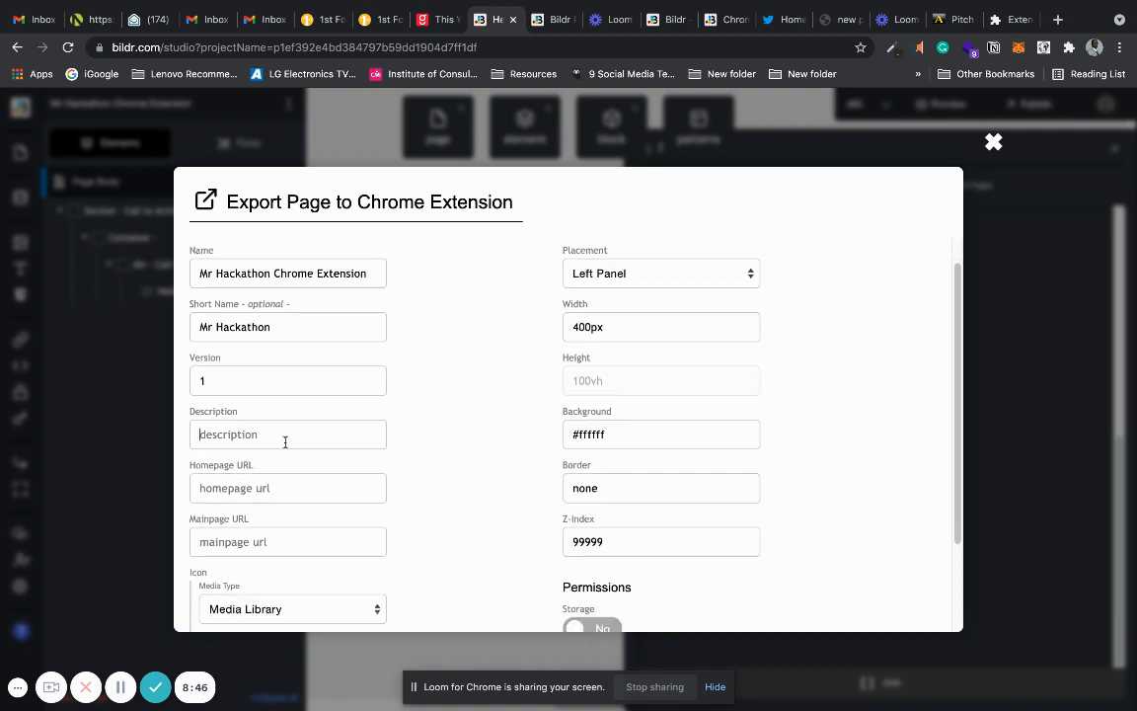
Set the extension's description to "My First Bildr Chrome Extension".
left_click(285, 443)
type("My First Bildr Chr")
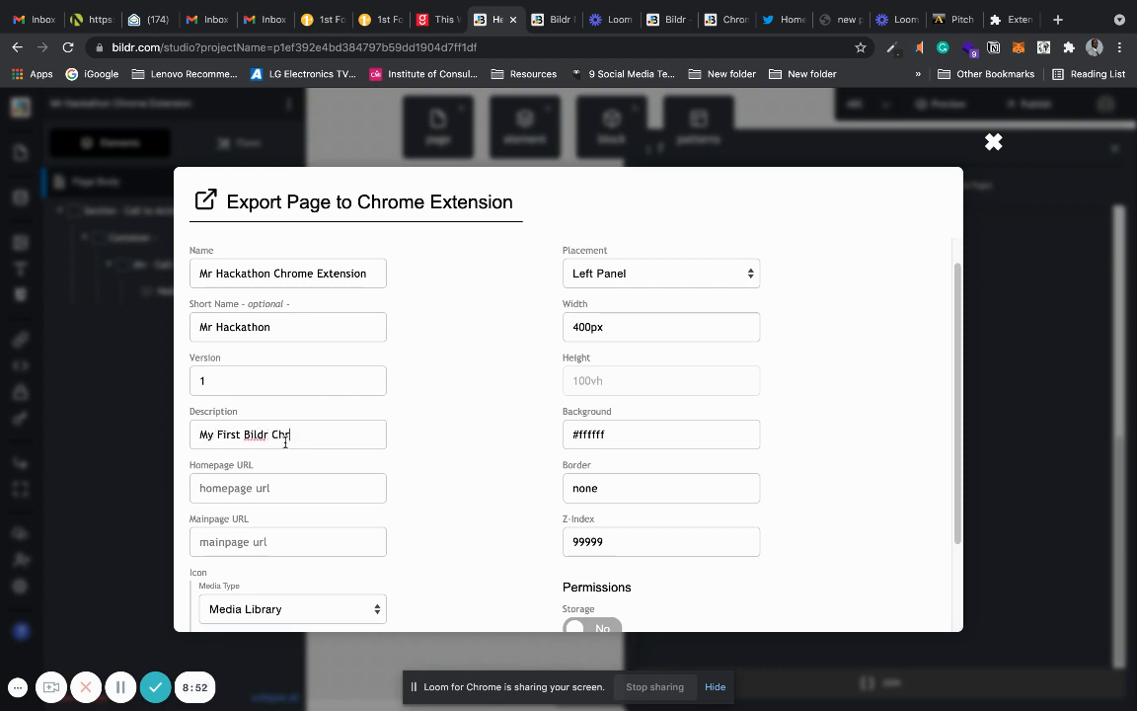
type("ome Extension")
left_click(239, 488)
type("www")
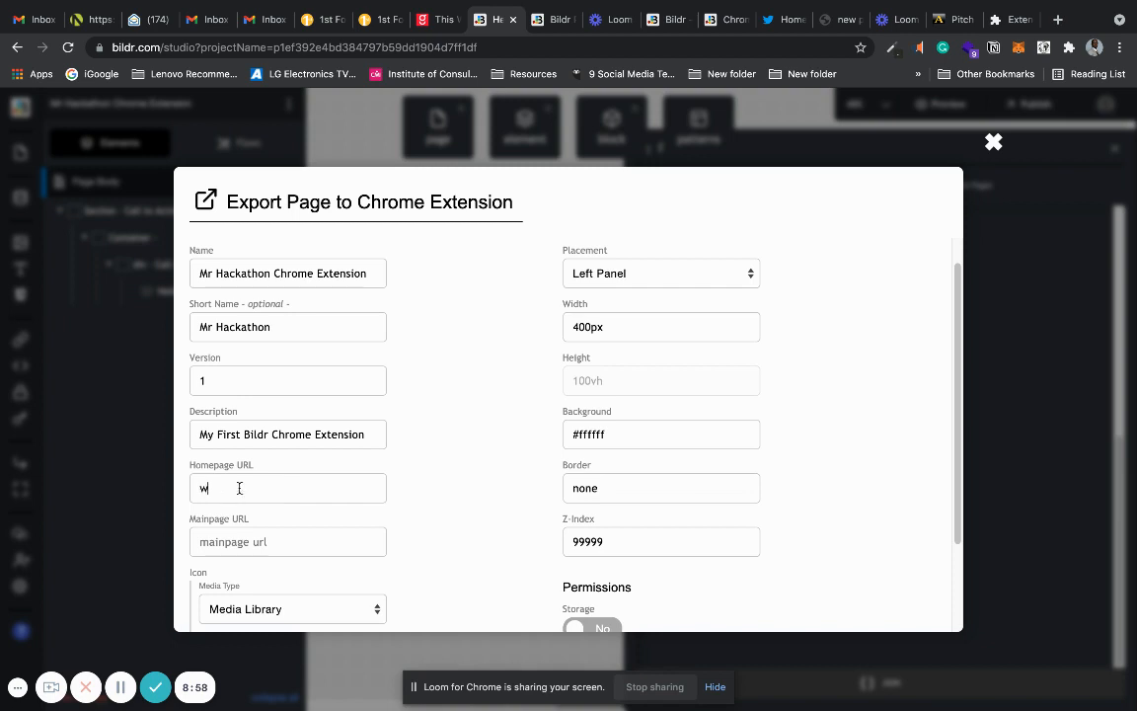
key("BackSpace")
key("BackSpace")
key("BackSpace")
type("https://dominiconorton.co.u")
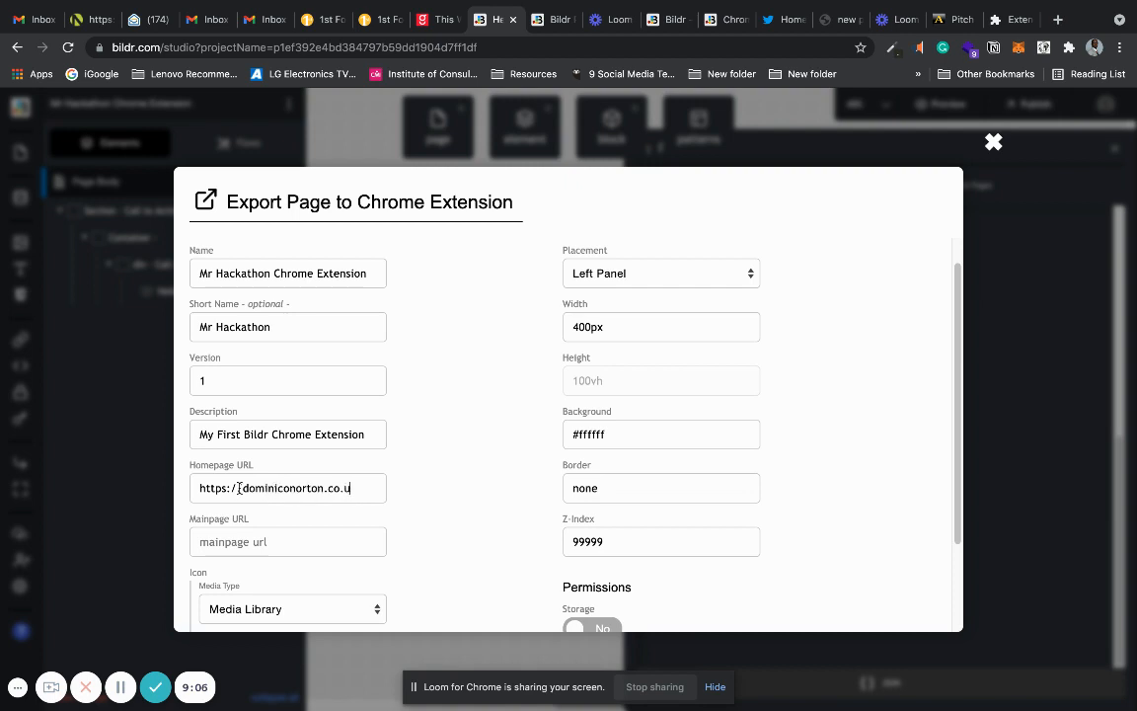
type("k")
left_click(239, 488)
type("/")
Leave the export settings and publish the project from the Production source to the Production destination.
left_click(265, 542)
left_click(993, 143)
left_click(541, 203)
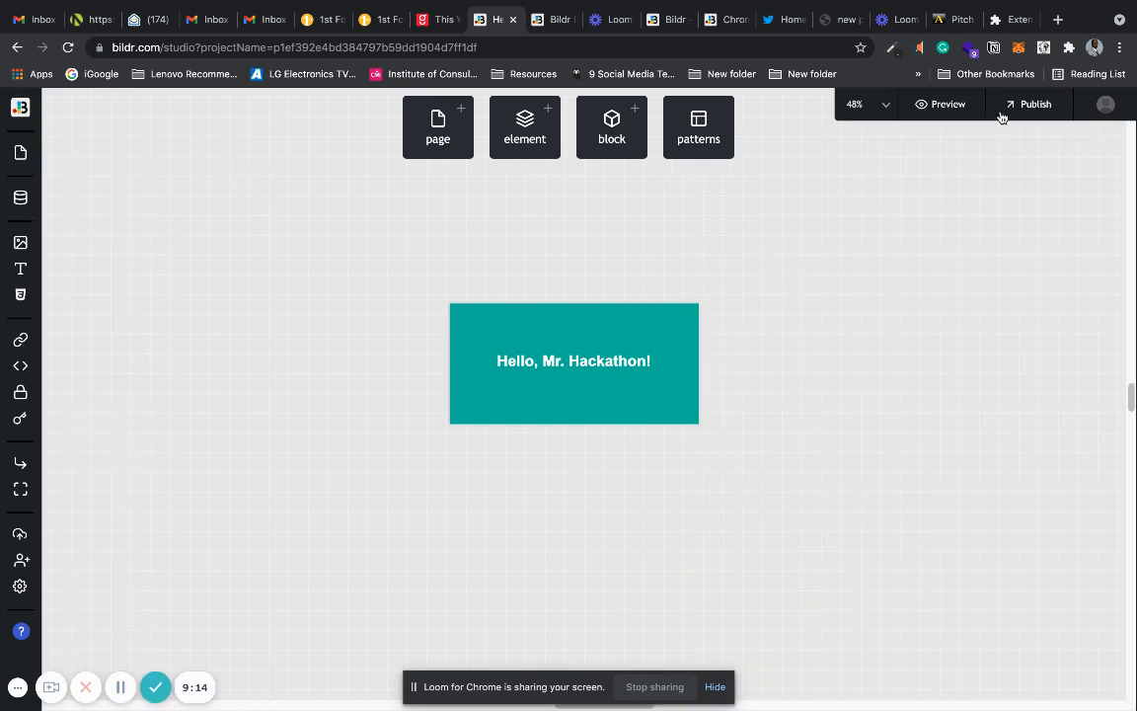
left_click(1032, 104)
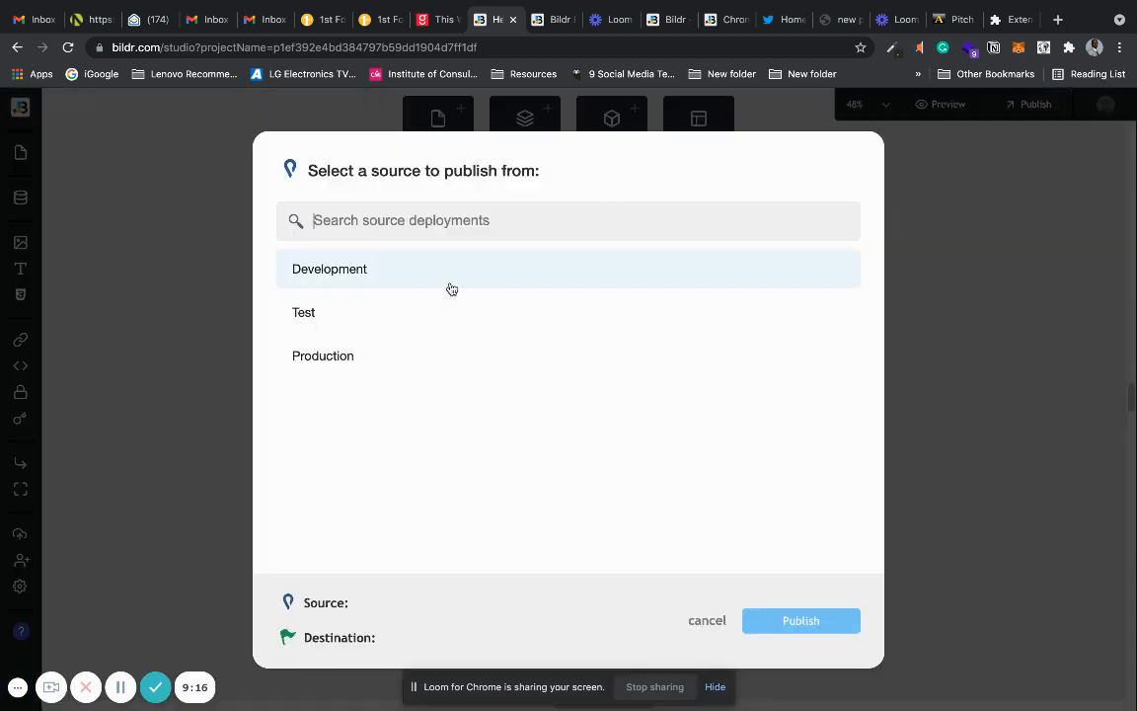
left_click(436, 356)
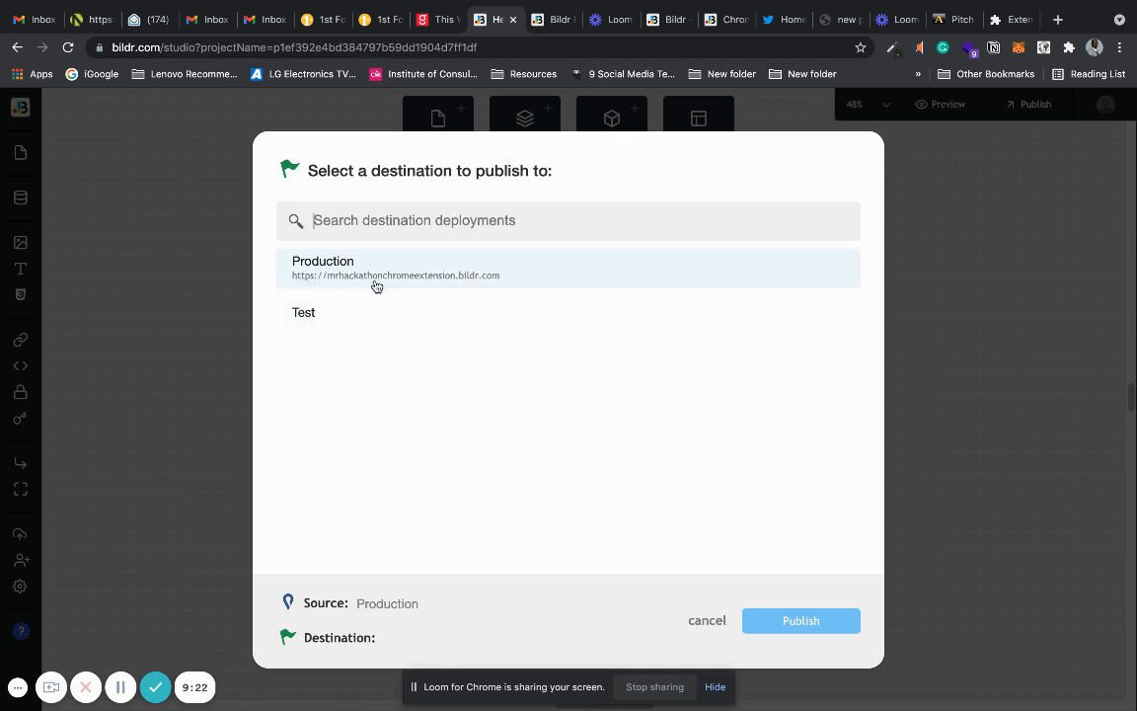
left_click(441, 285)
left_click(813, 623)
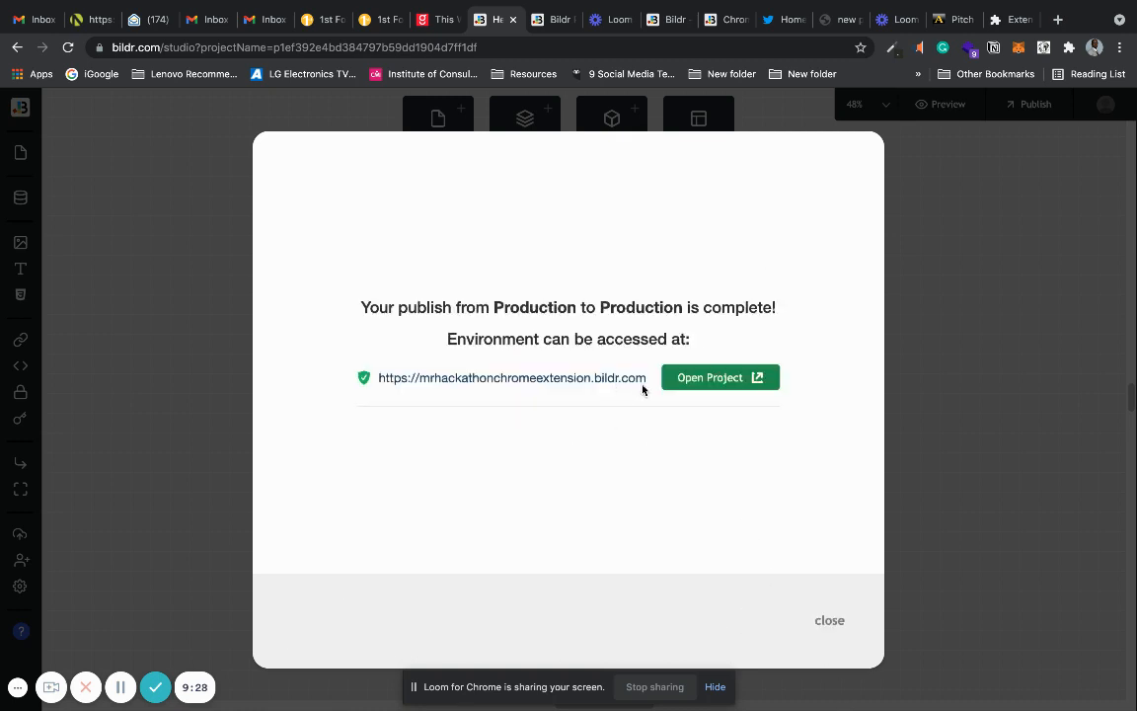
left_click_drag(379, 378, 590, 396)
key("ctrl+c")
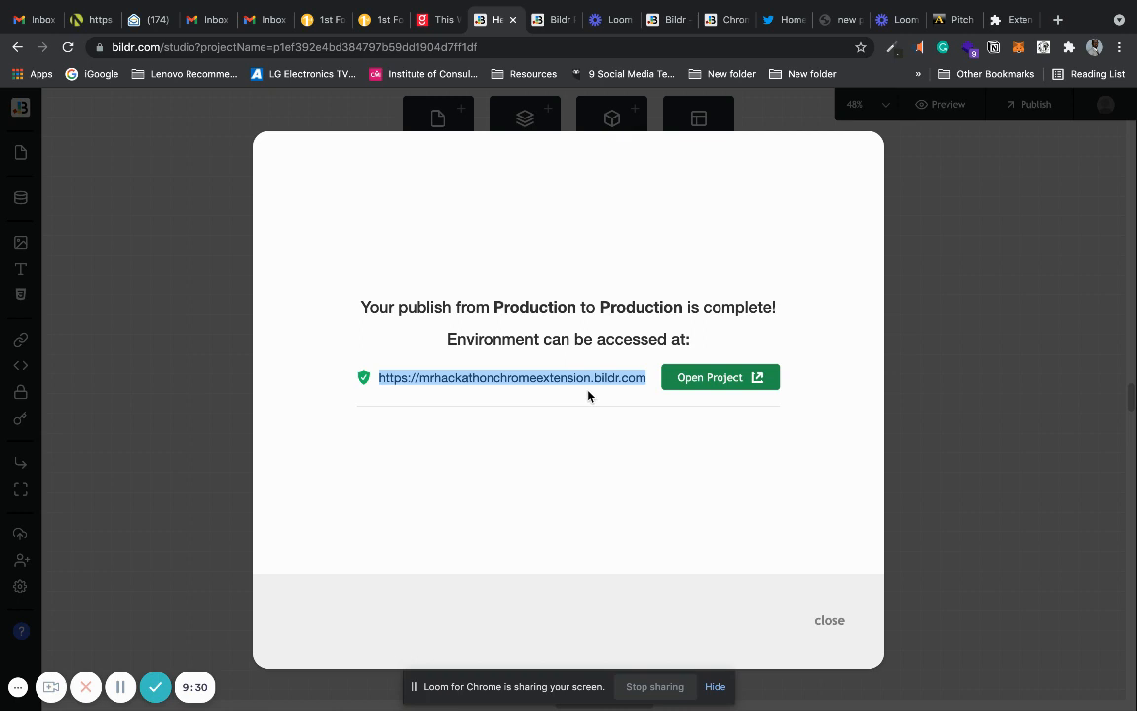
left_click(113, 320)
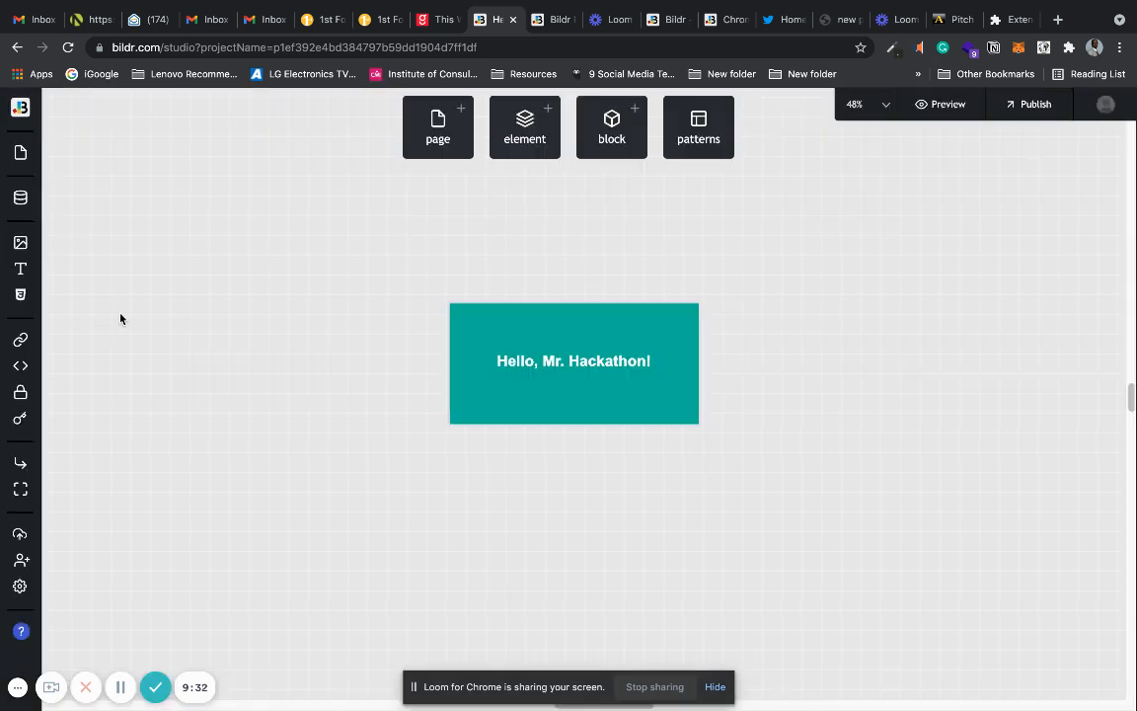
left_click(460, 308)
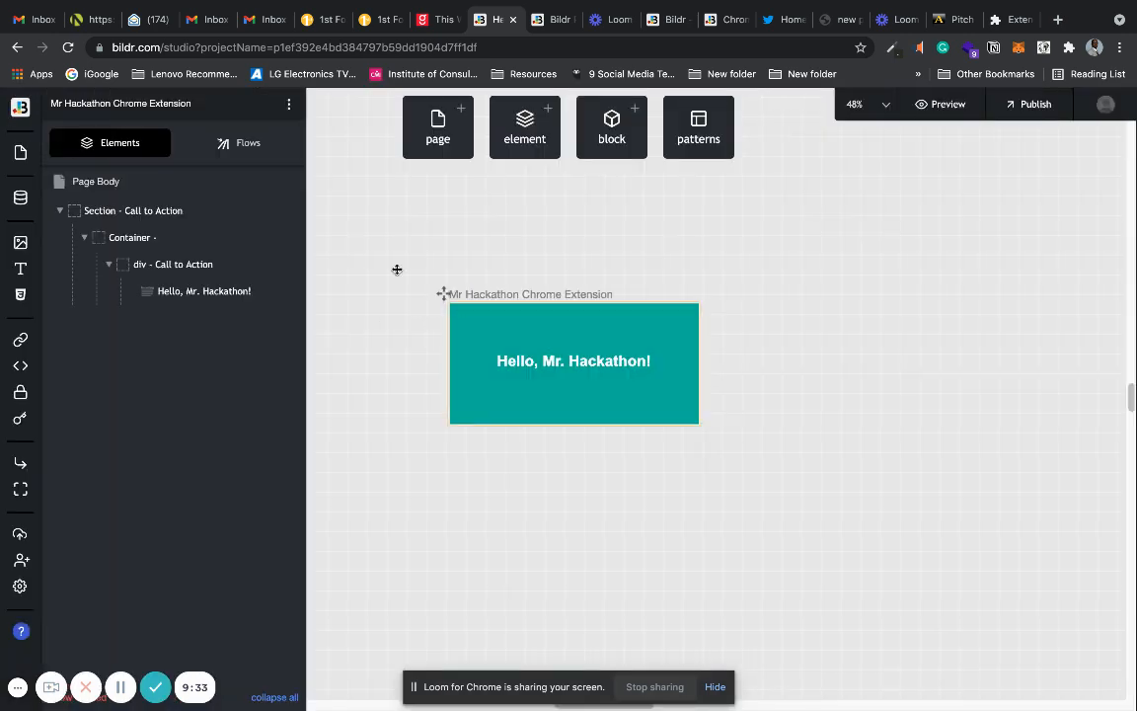
left_click(144, 188)
scroll(1120, 538, "down", 5)
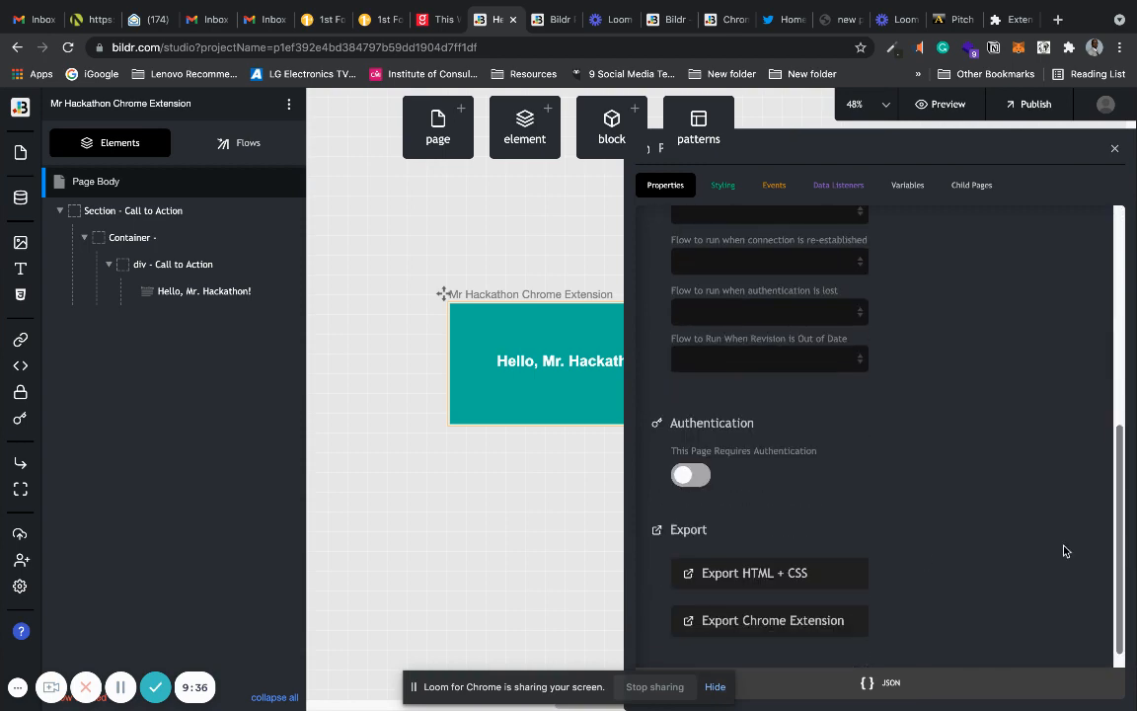
left_click(798, 621)
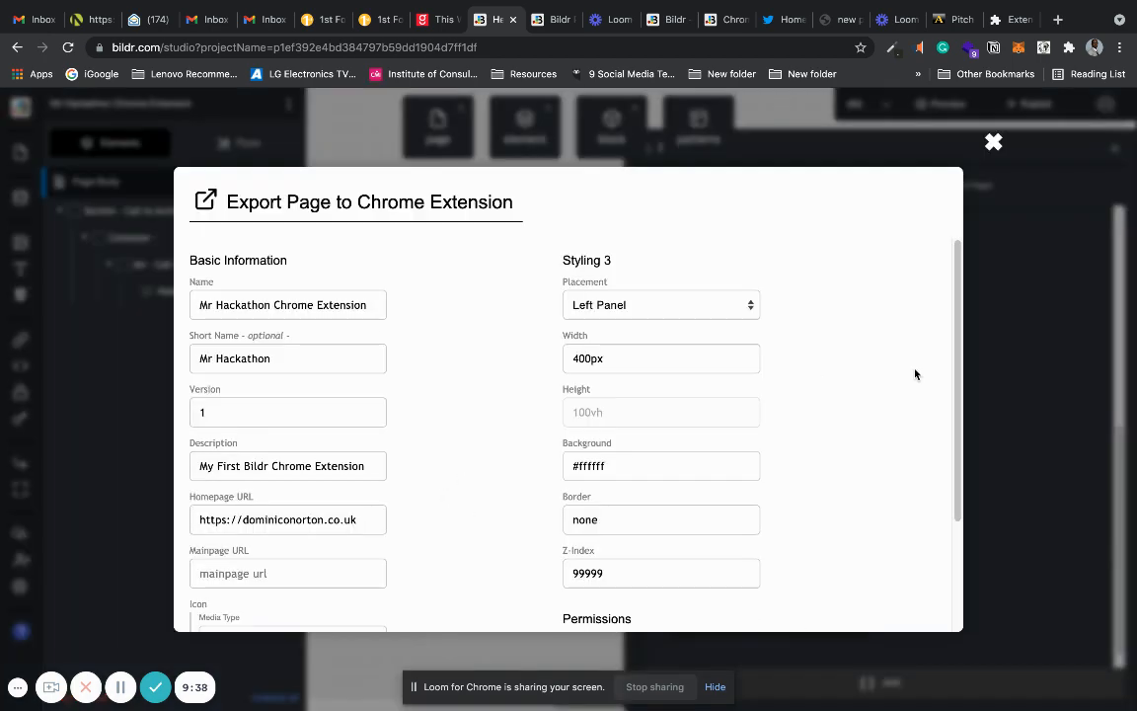
scroll(956, 375, "down", 2)
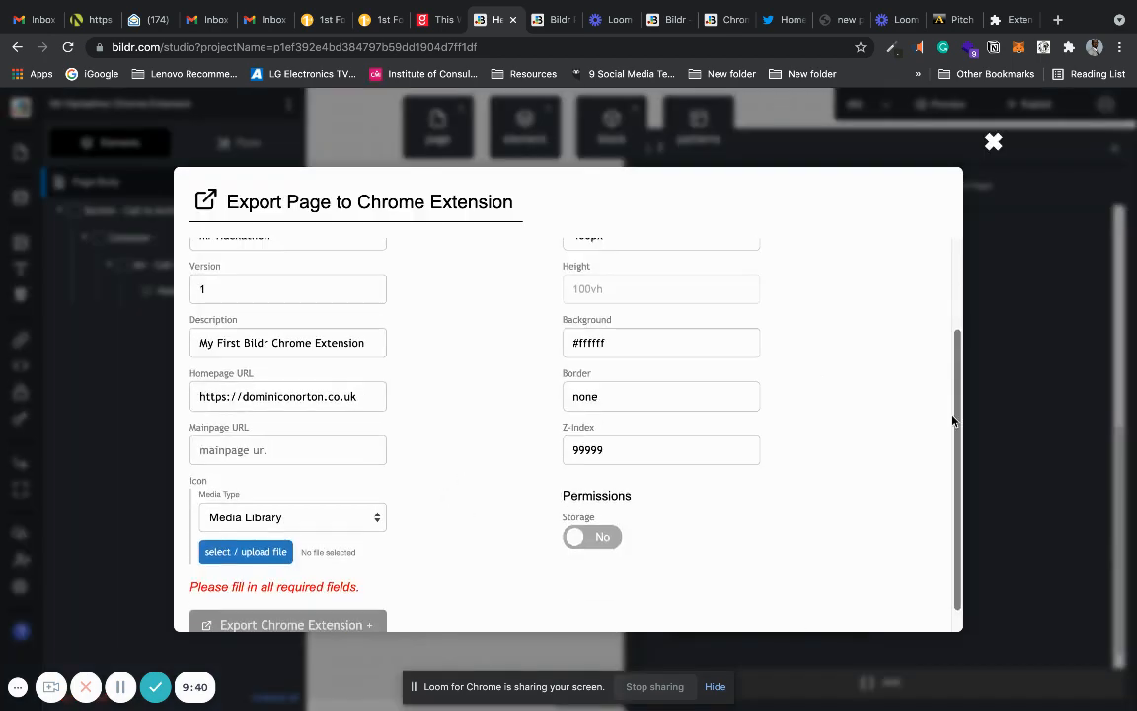
left_click(270, 449)
key("ctrl+v")
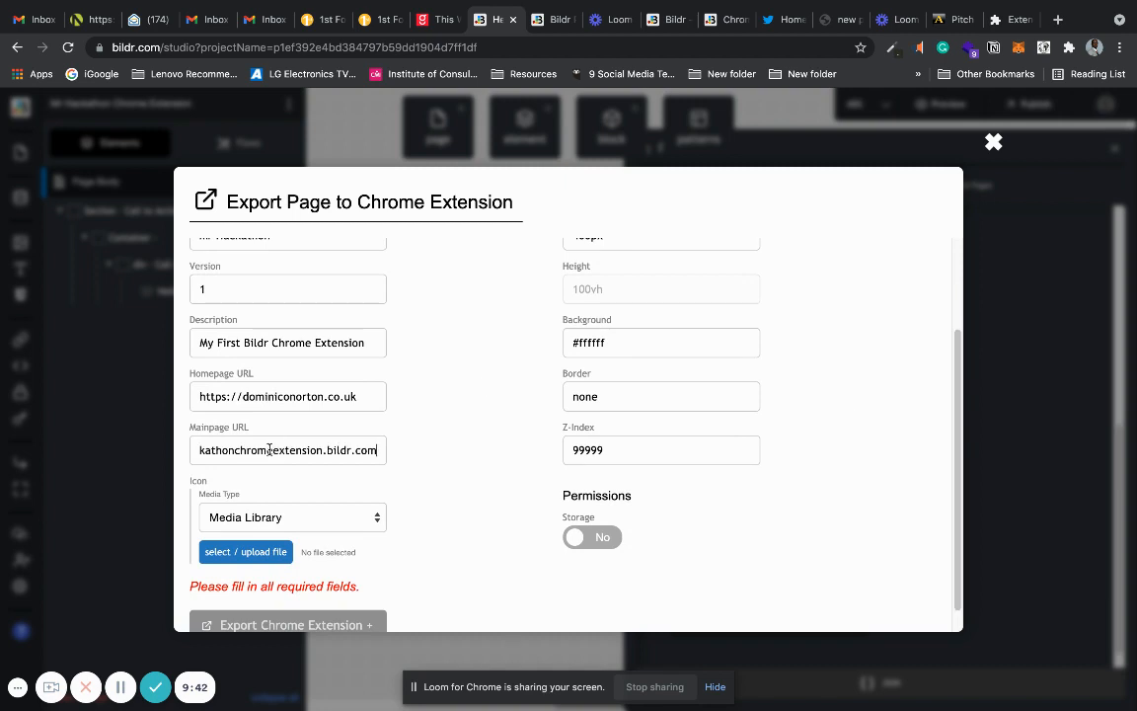
left_click(480, 467)
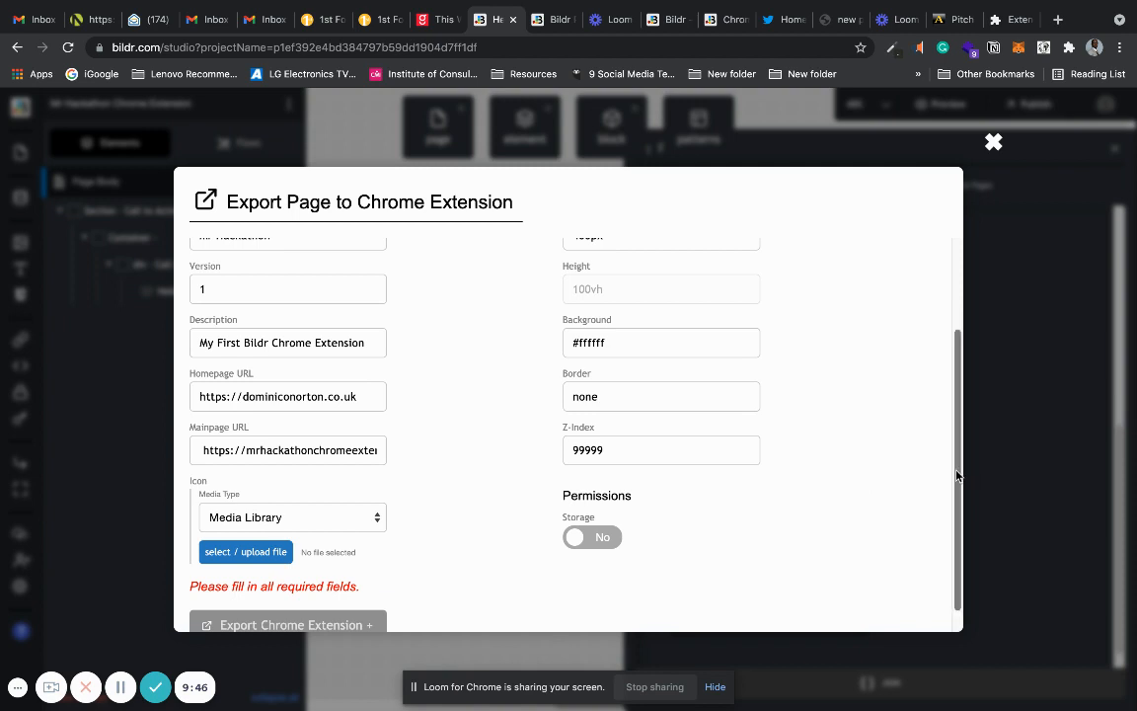
Set the extension's placement to Right Panel.
scroll(957, 475, "up", 3)
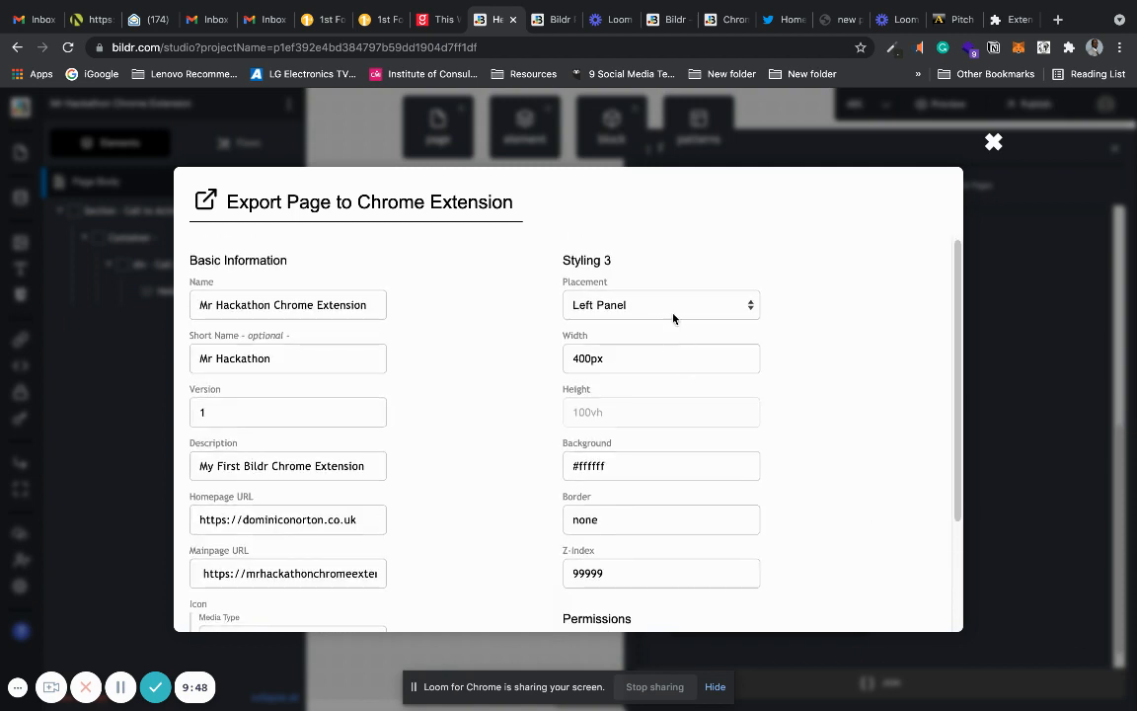
left_click(675, 314)
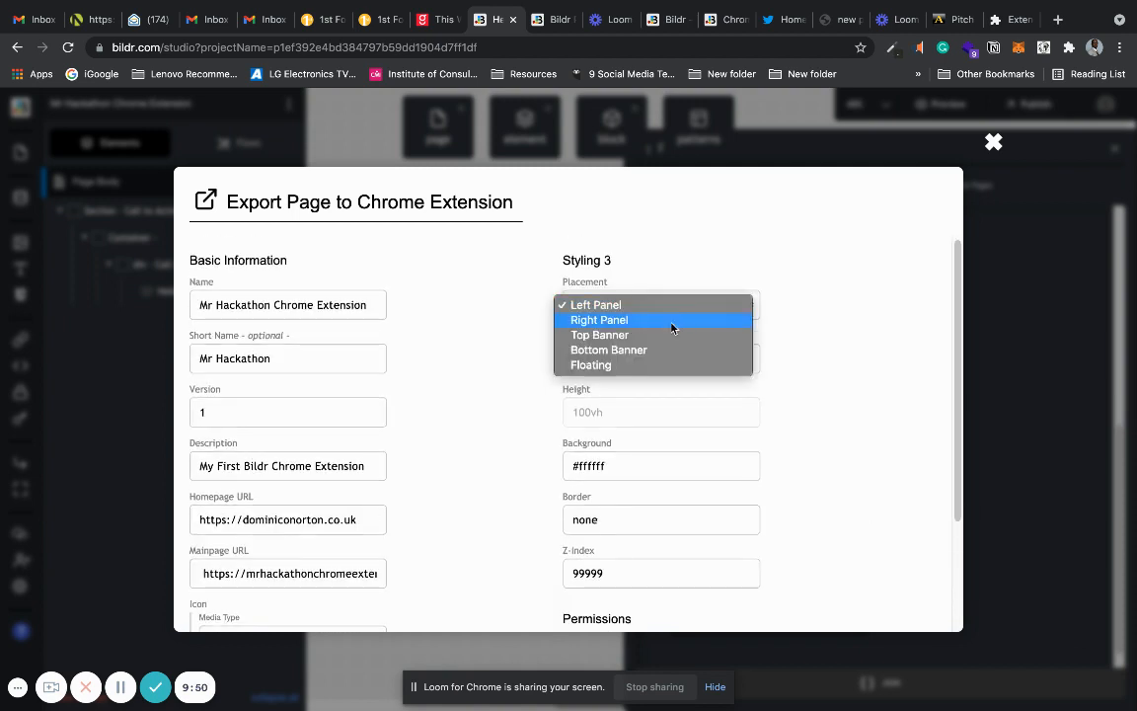
left_click(672, 321)
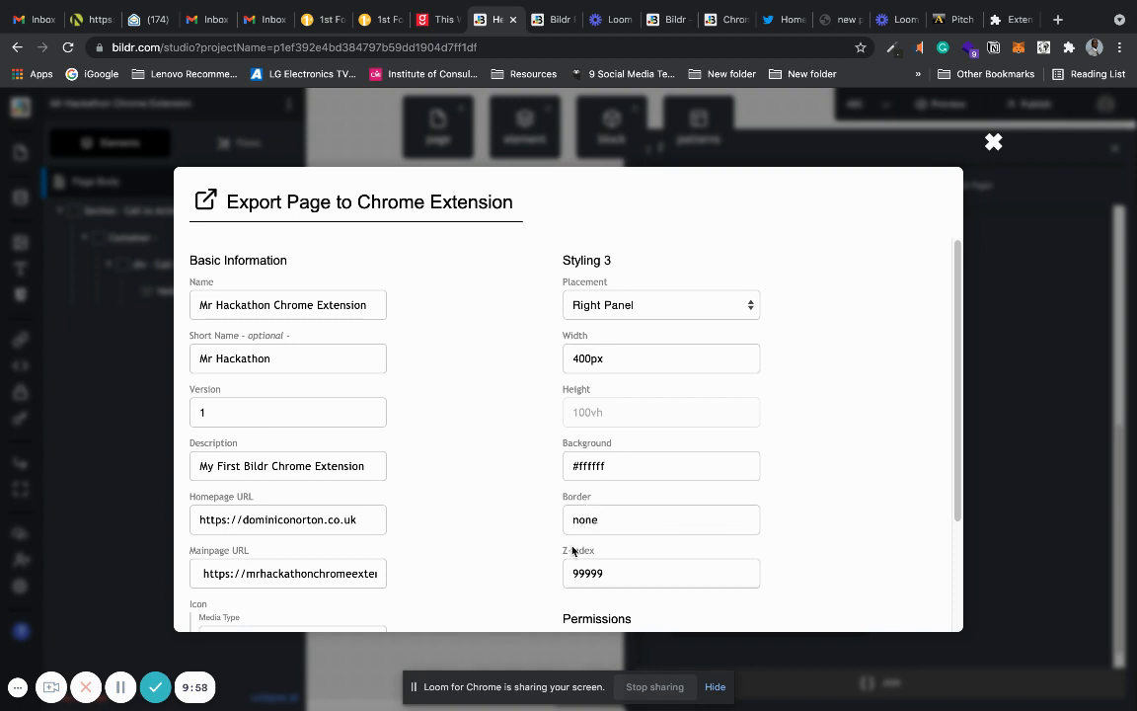
Close the export settings and copy the background colour code from the Section - Call to Action style class.
left_click(992, 144)
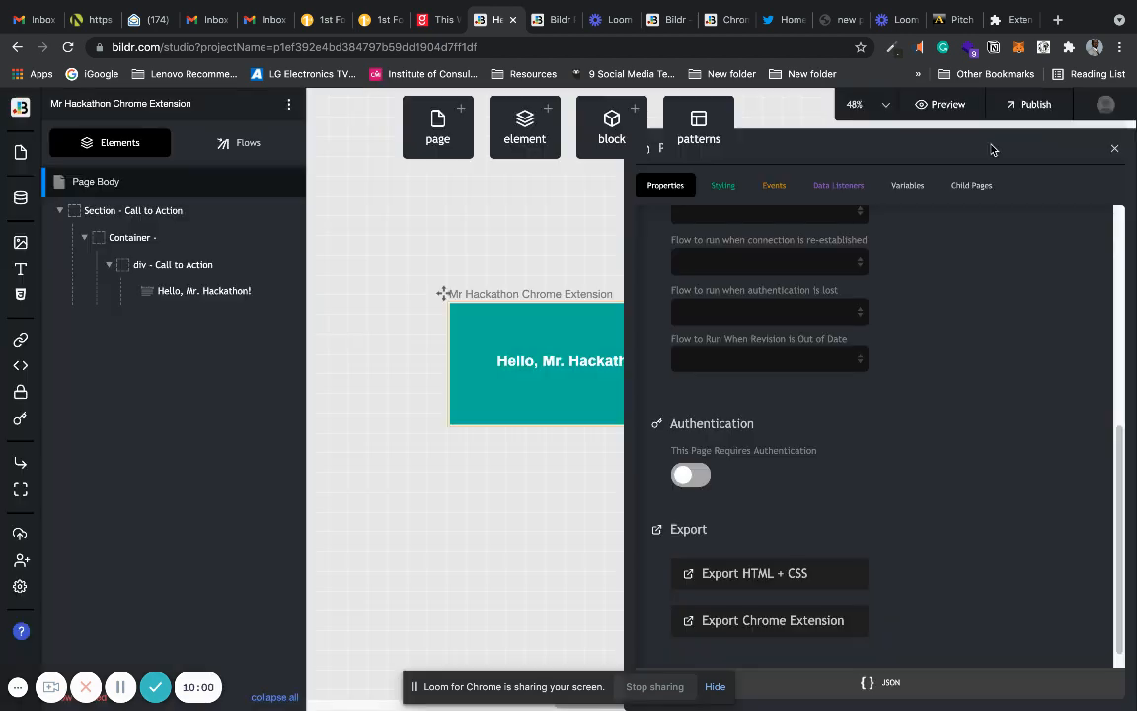
left_click(477, 414)
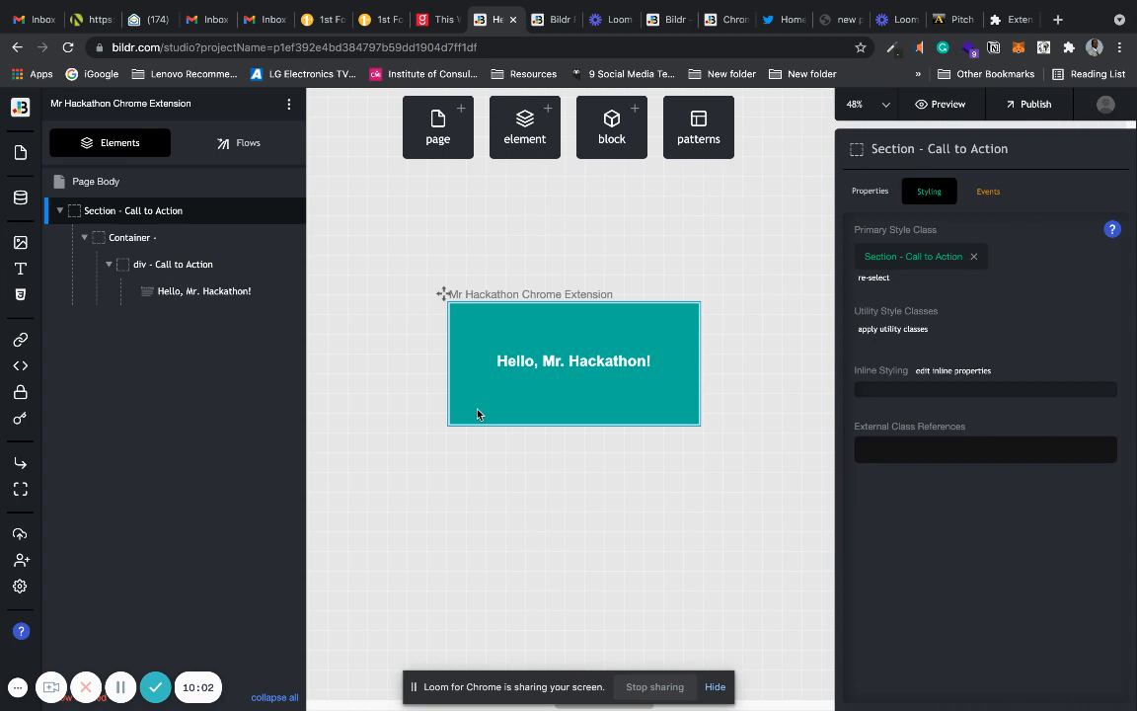
left_click(917, 260)
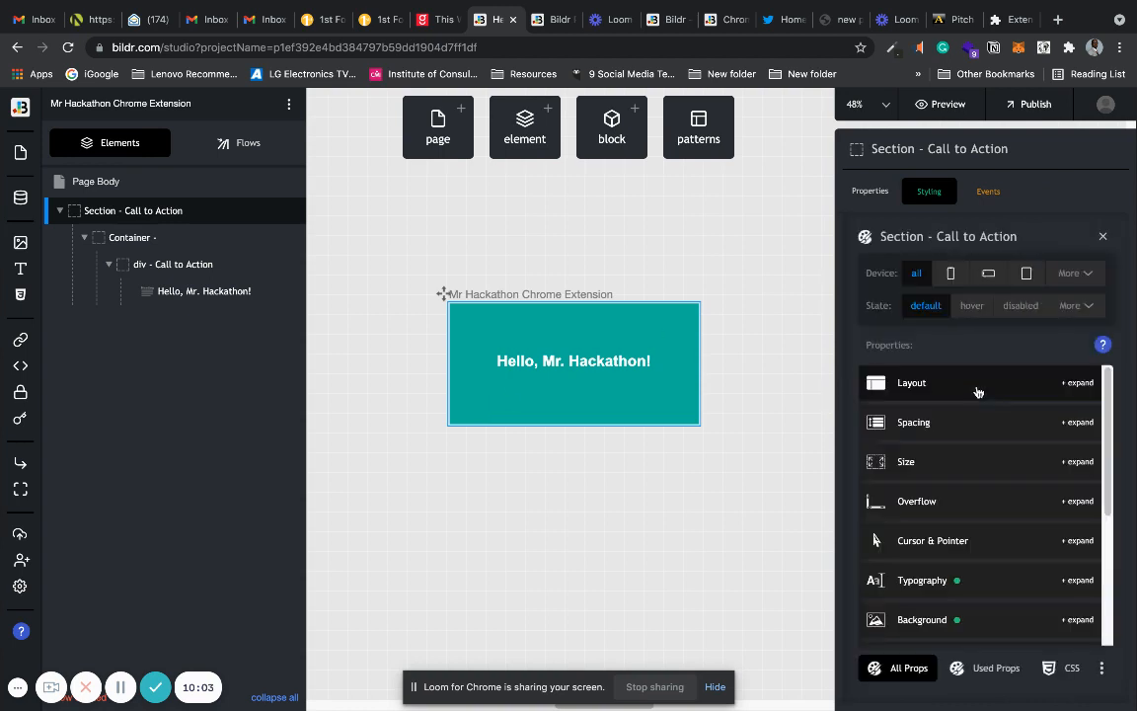
left_click(972, 618)
left_click_drag(1107, 394, 1103, 468)
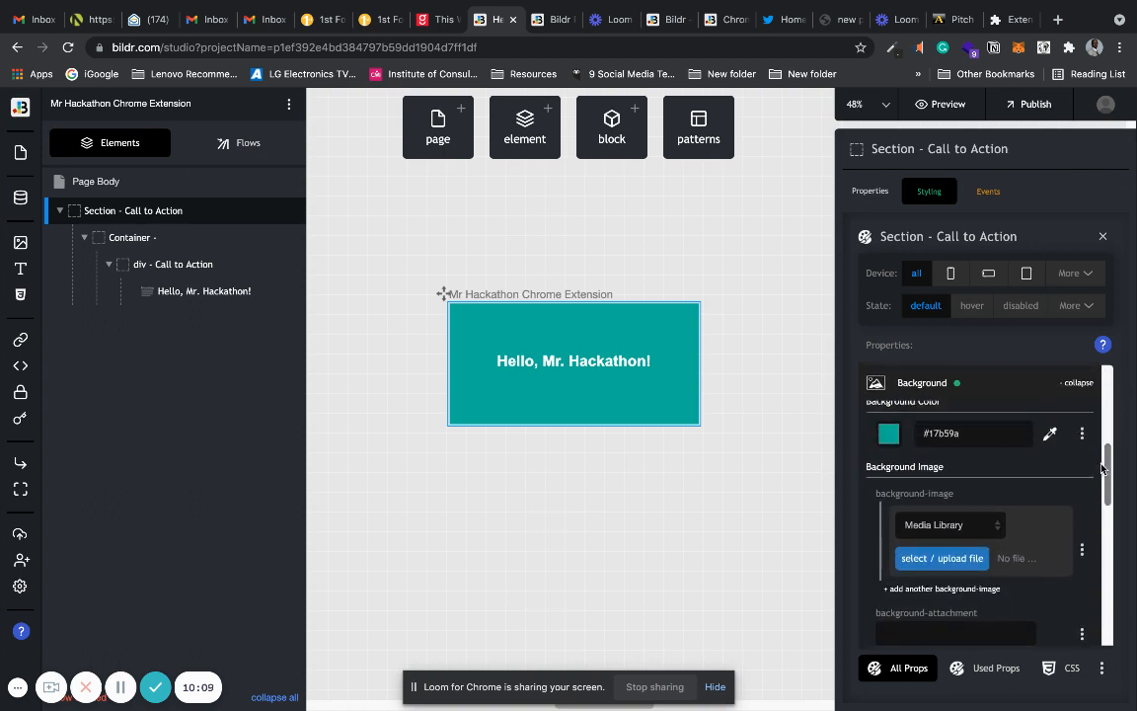
double_click(945, 433)
key("super+c")
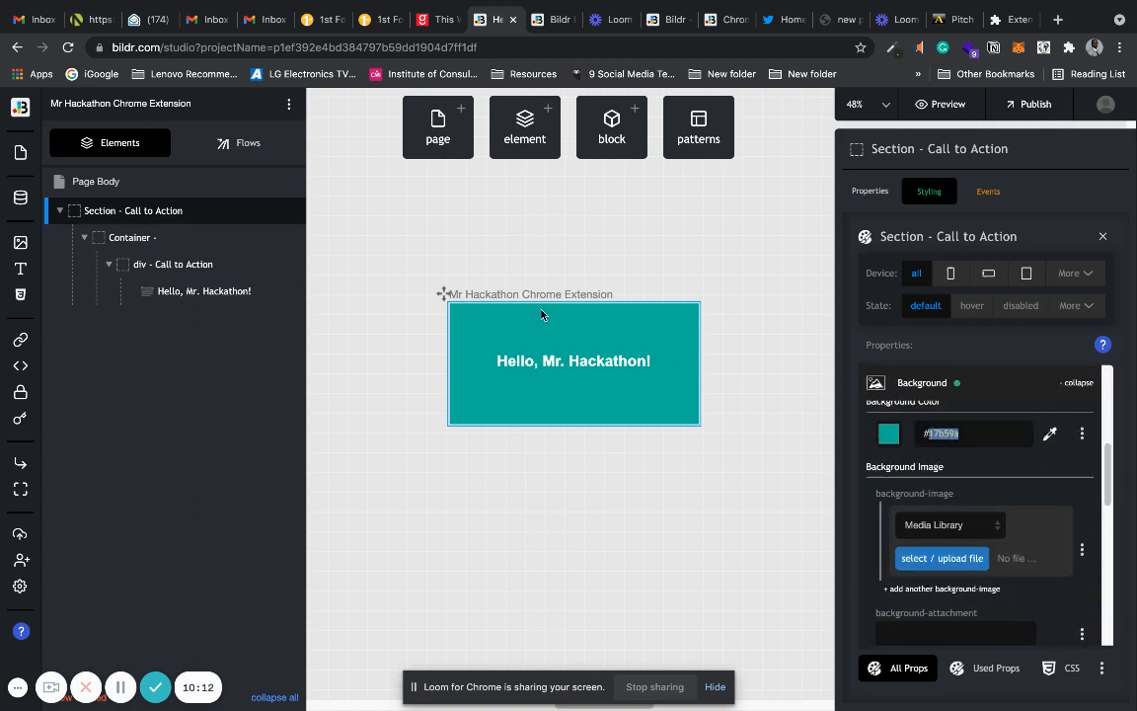
left_click(533, 256)
left_click(466, 328)
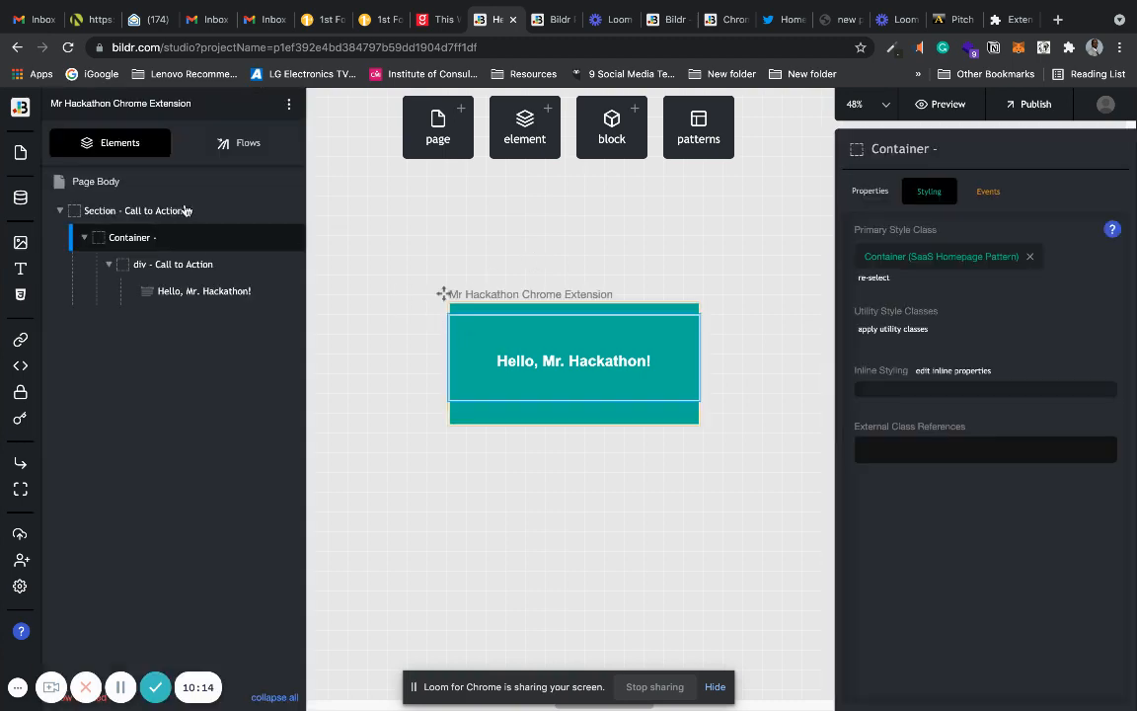
Reopen the Page Body's Chrome extension export settings and set the background to #17b59a.
left_click(110, 186)
scroll(1119, 583, "down", 10)
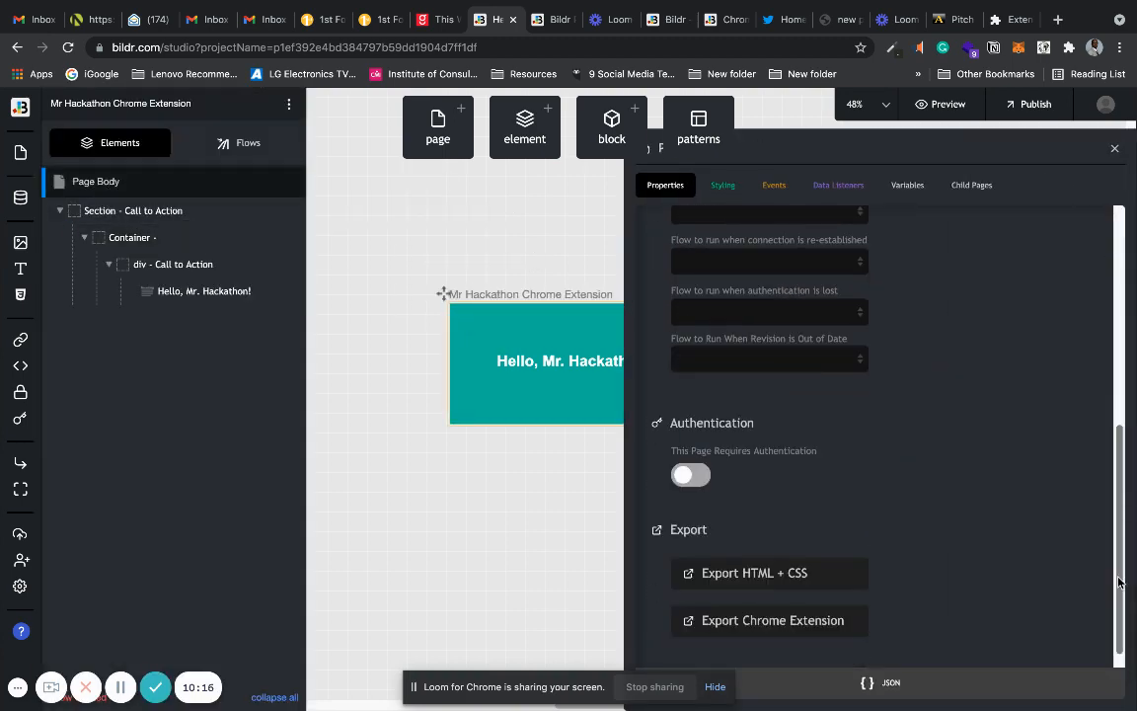
left_click(752, 624)
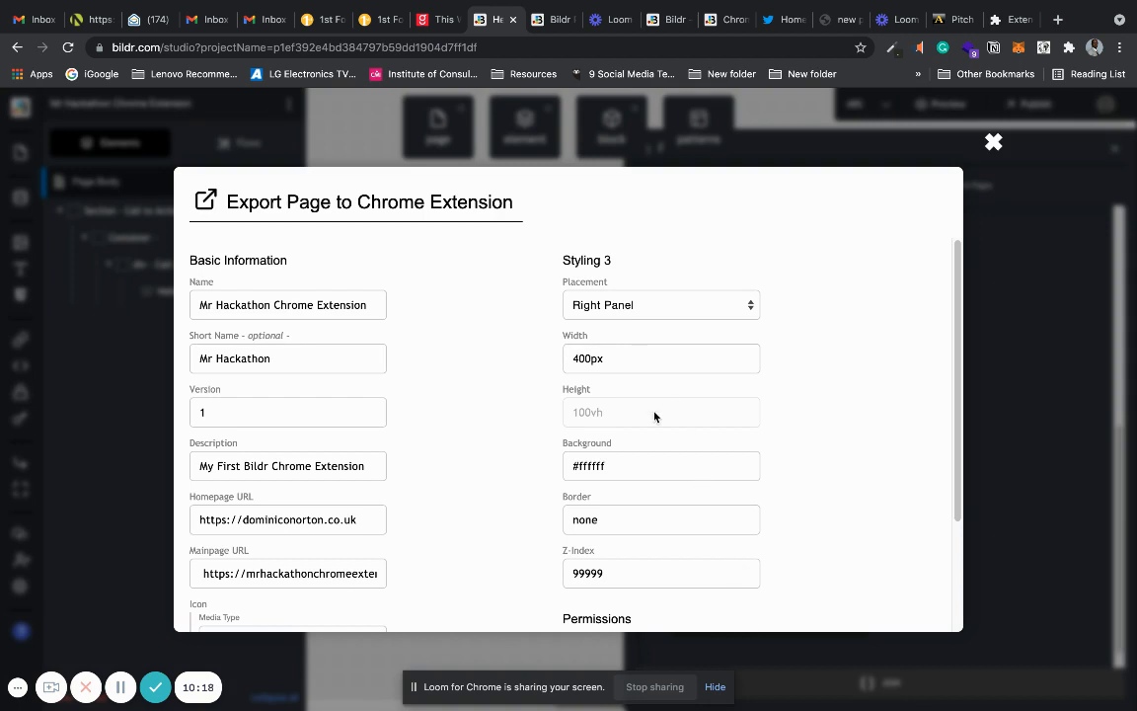
left_click_drag(617, 466, 565, 462)
key("super+v")
type("#")
left_click_drag(954, 377, 957, 509)
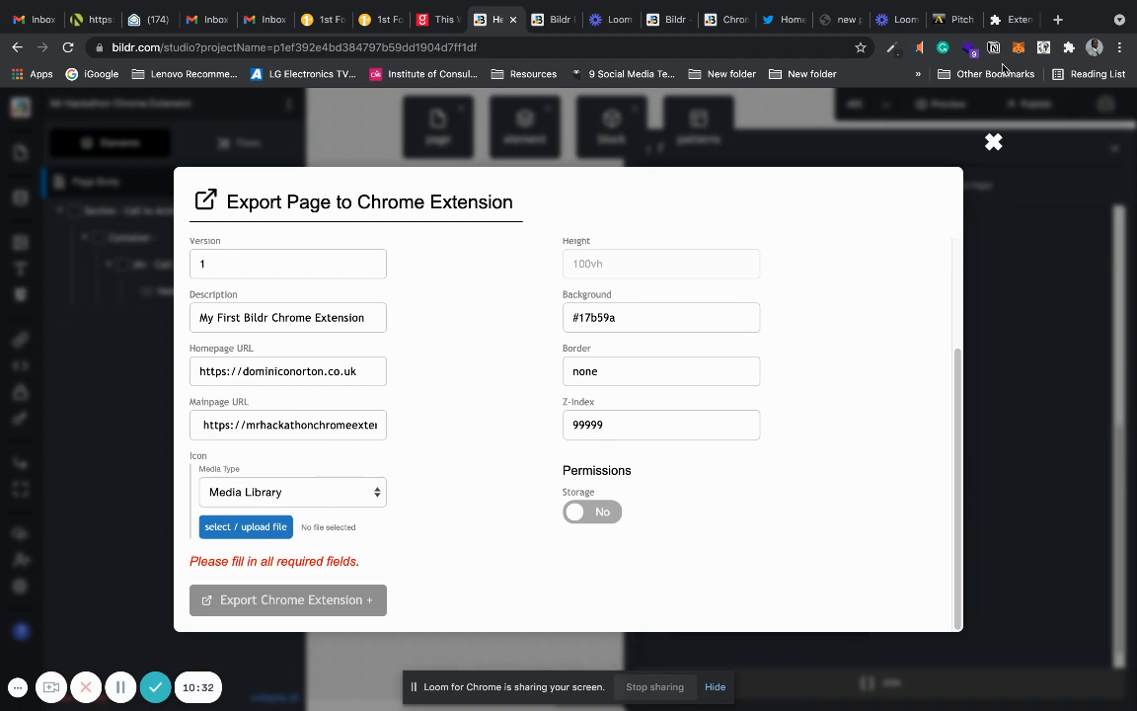
Open Google in a new browser tab and search for "hackathon entertainment".
left_click(1059, 18)
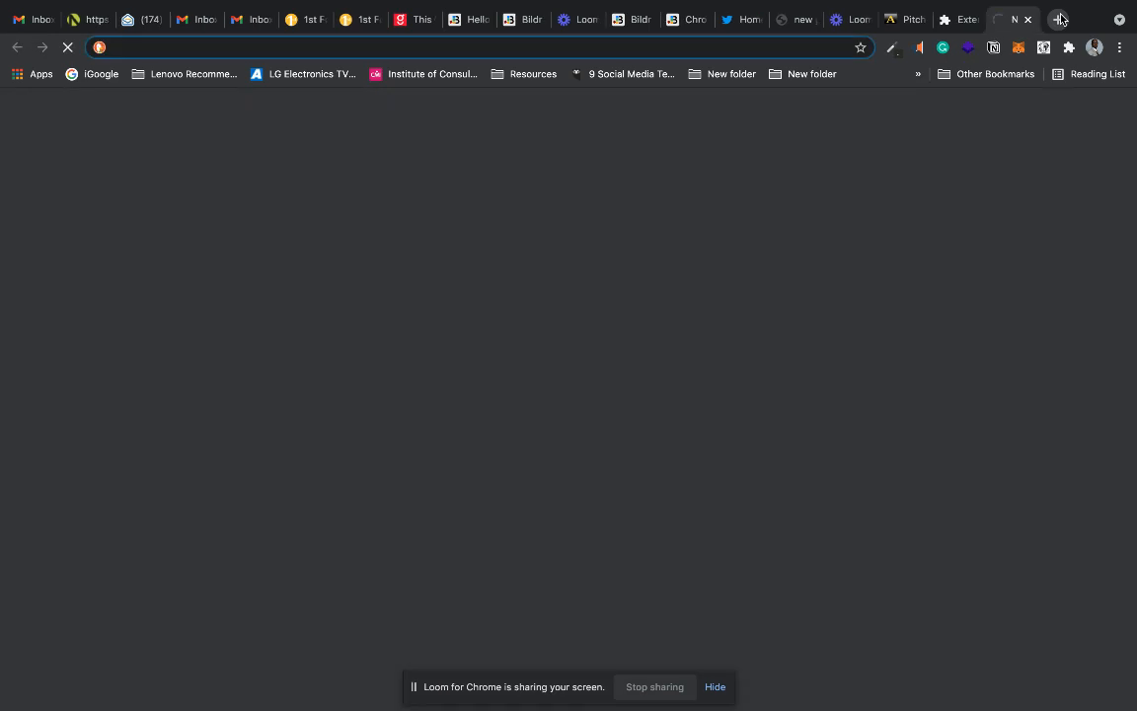
type("go")
key("Return")
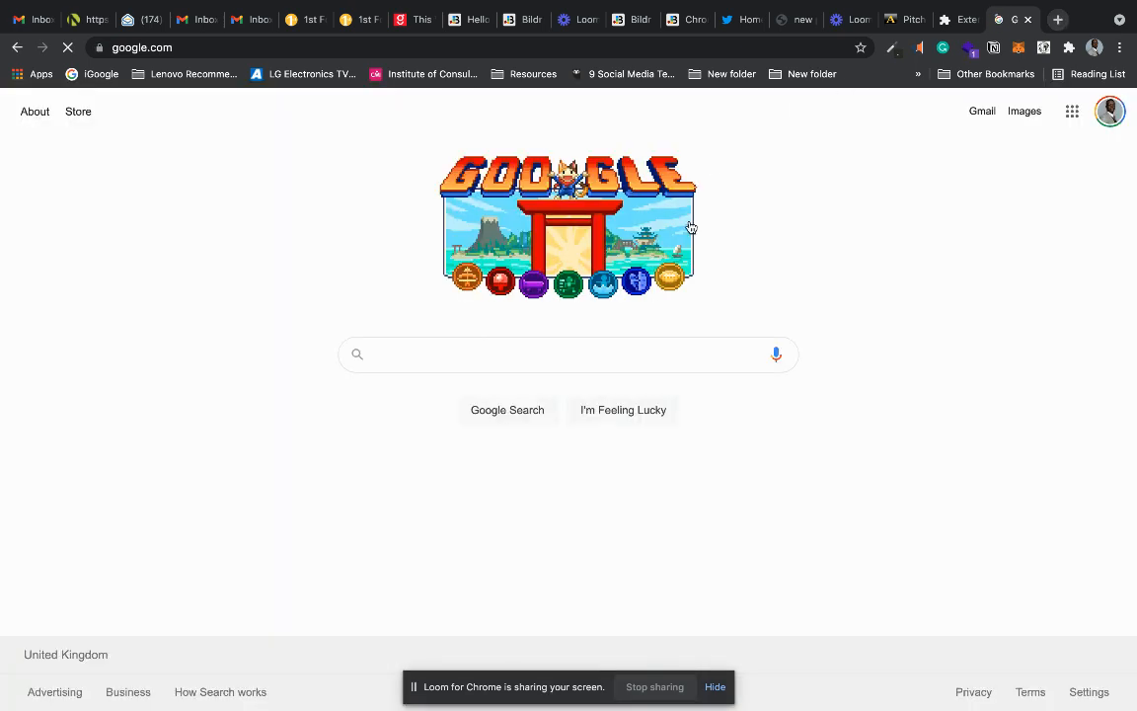
type("hac")
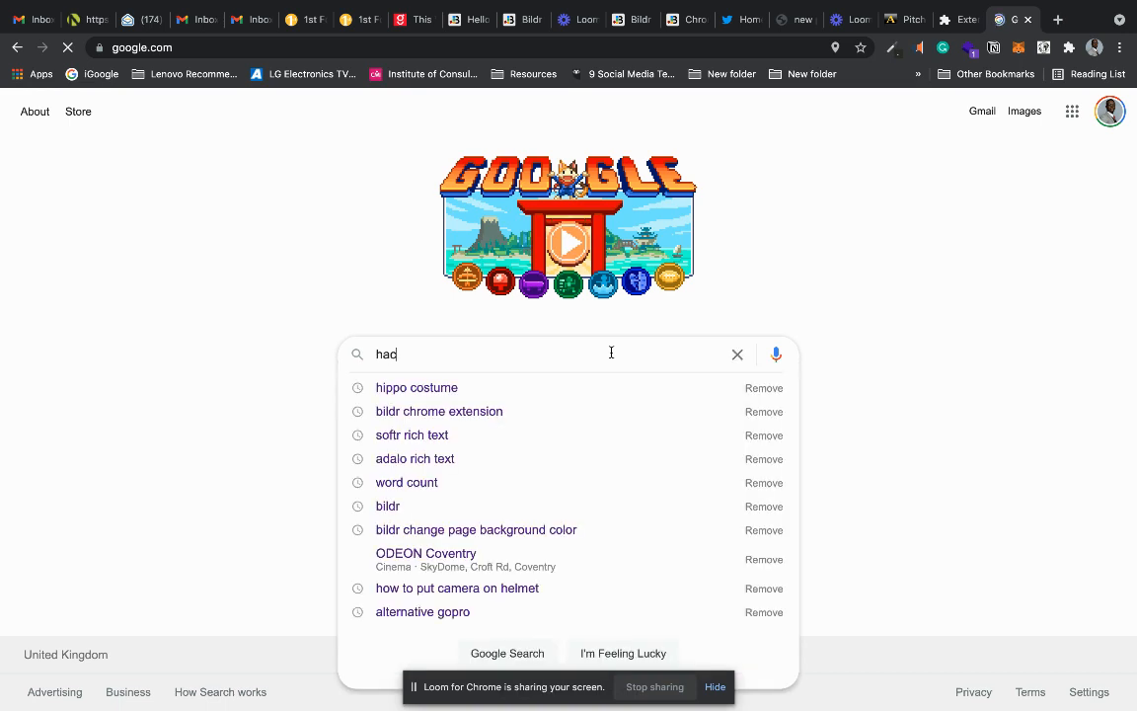
type("katho")
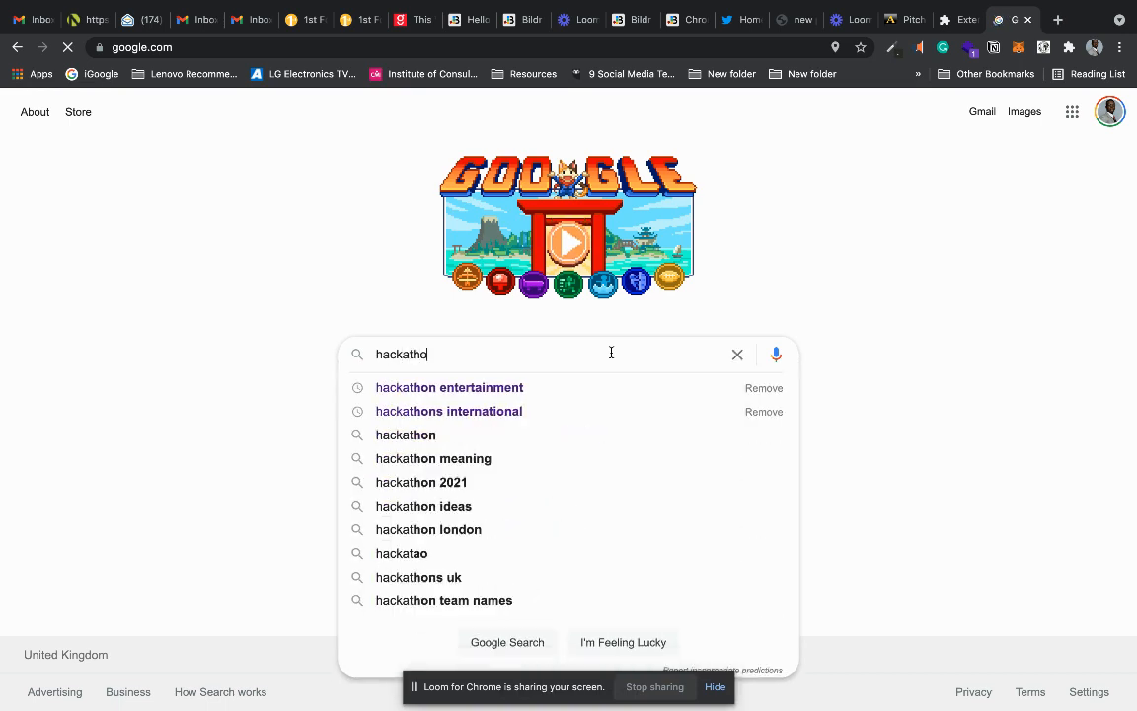
type("n entertainment")
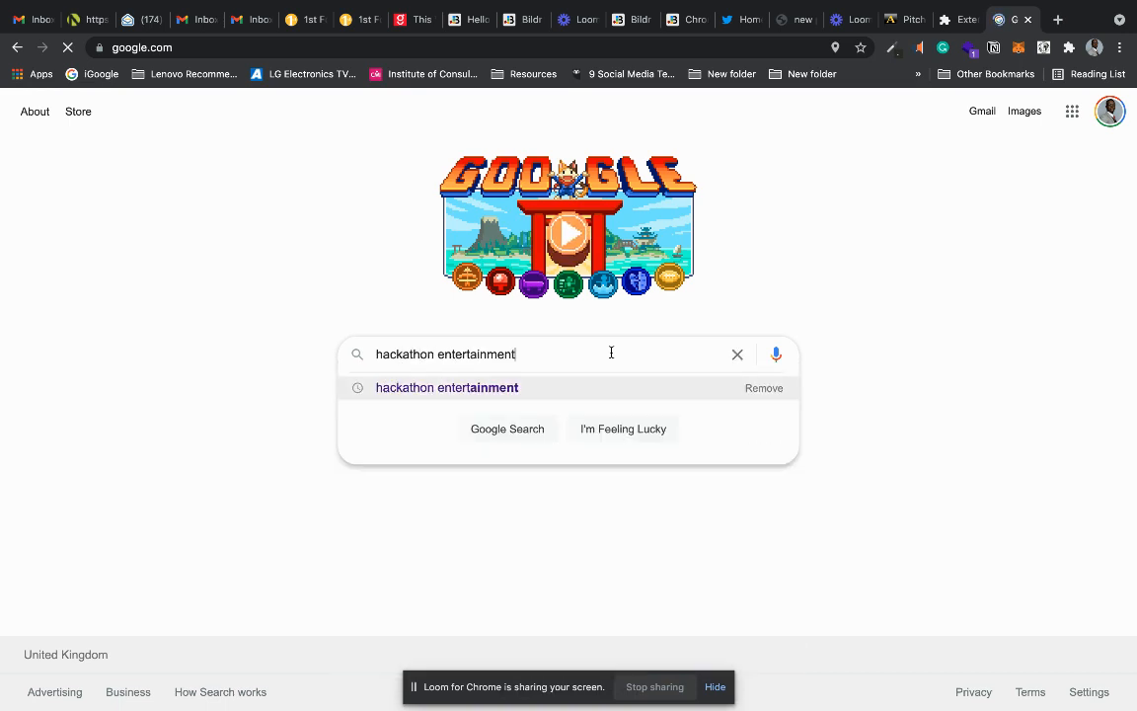
key("Return")
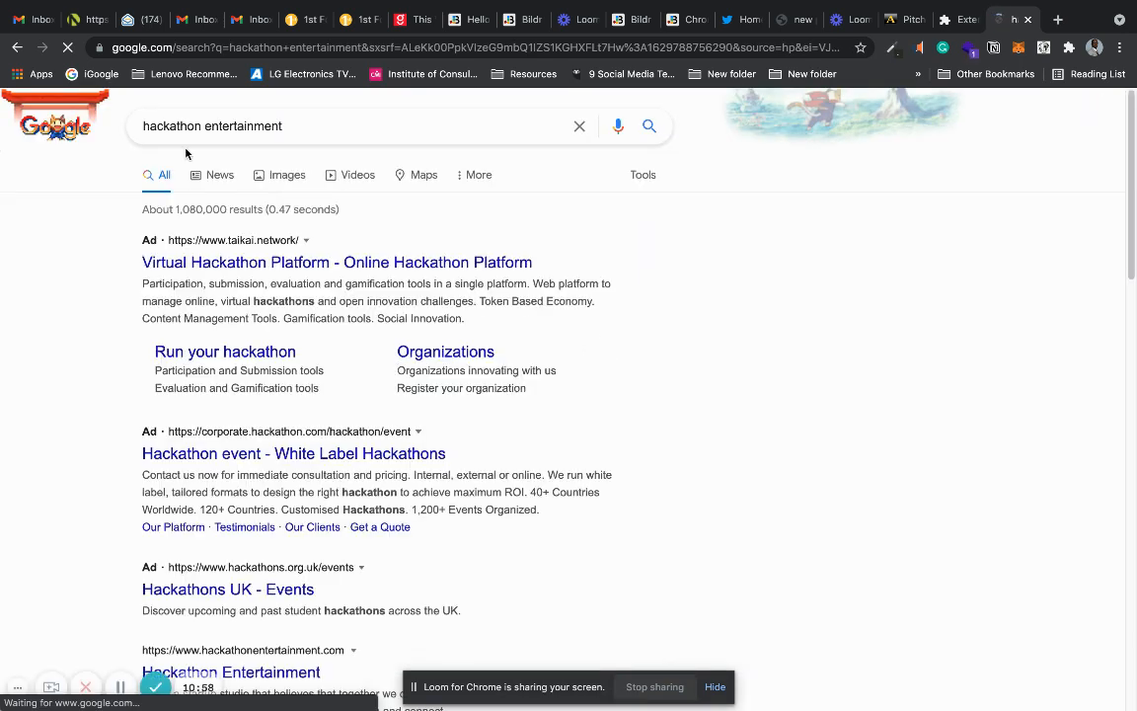
Find the white H on blue logo among the image results and save it as a PNG named Hackathon Entertainment on the Desktop.
left_click(278, 178)
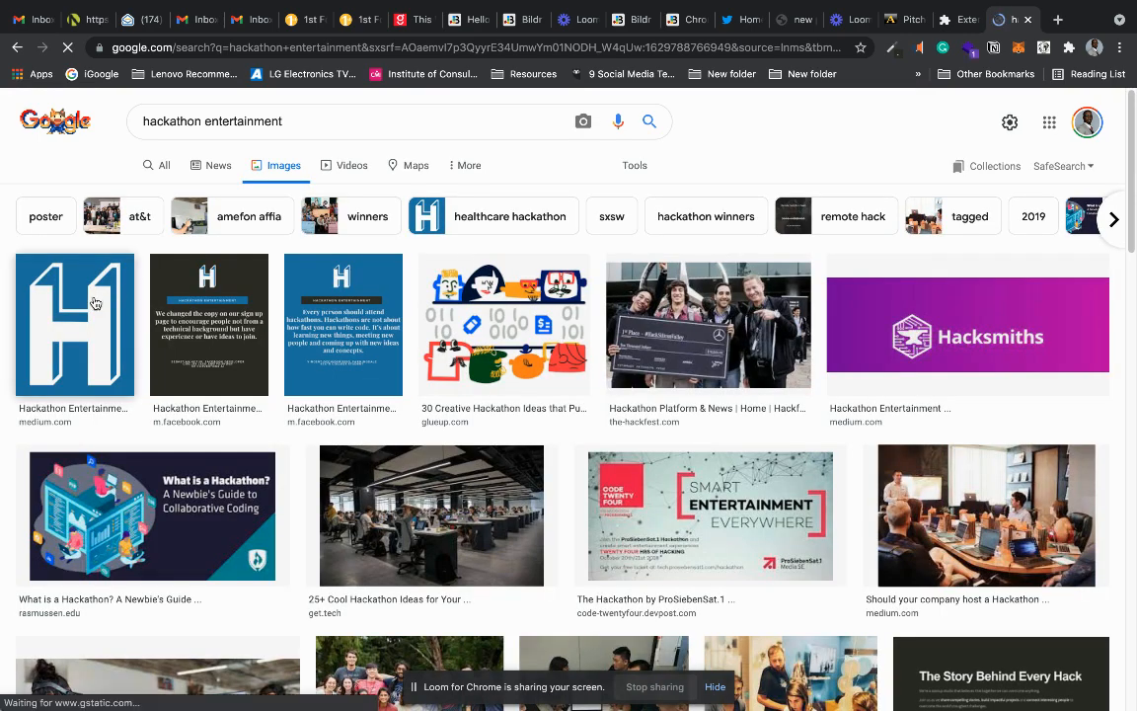
left_click(94, 303)
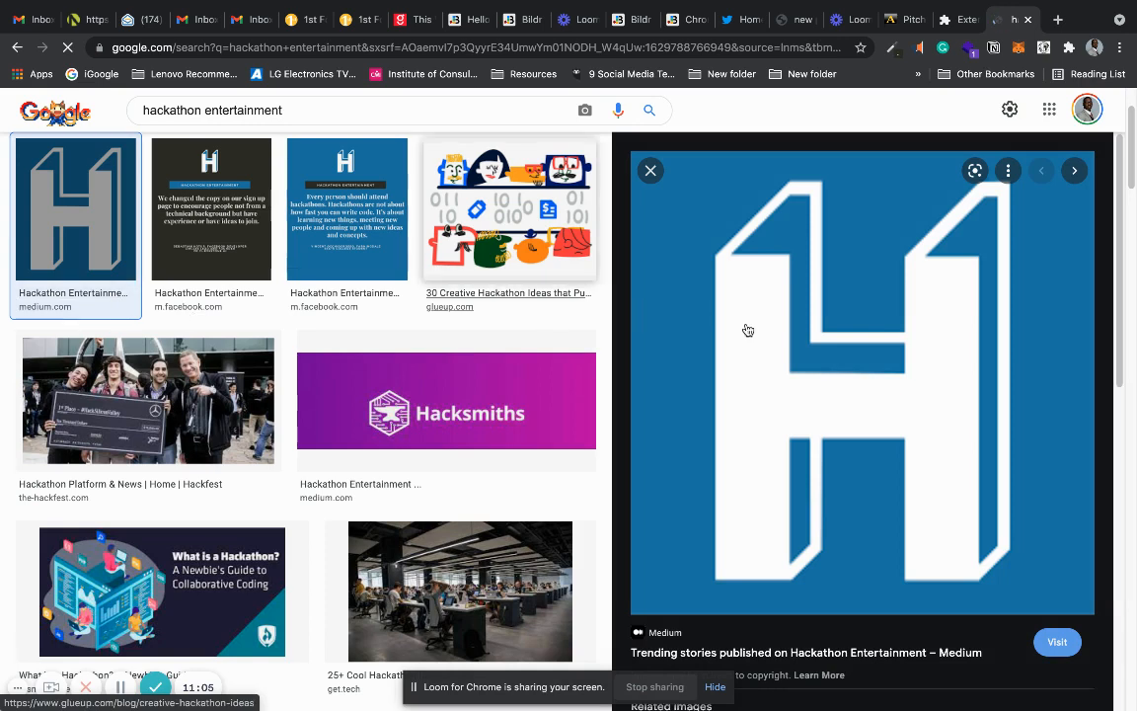
right_click(747, 329)
left_click(829, 467)
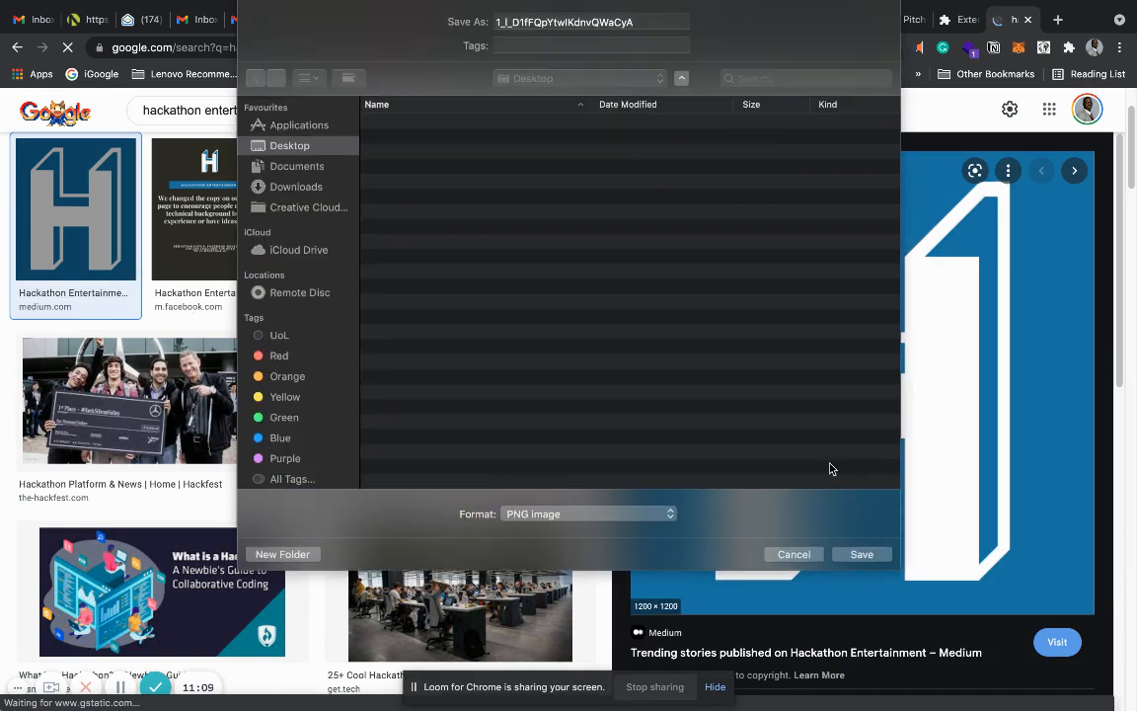
type("H")
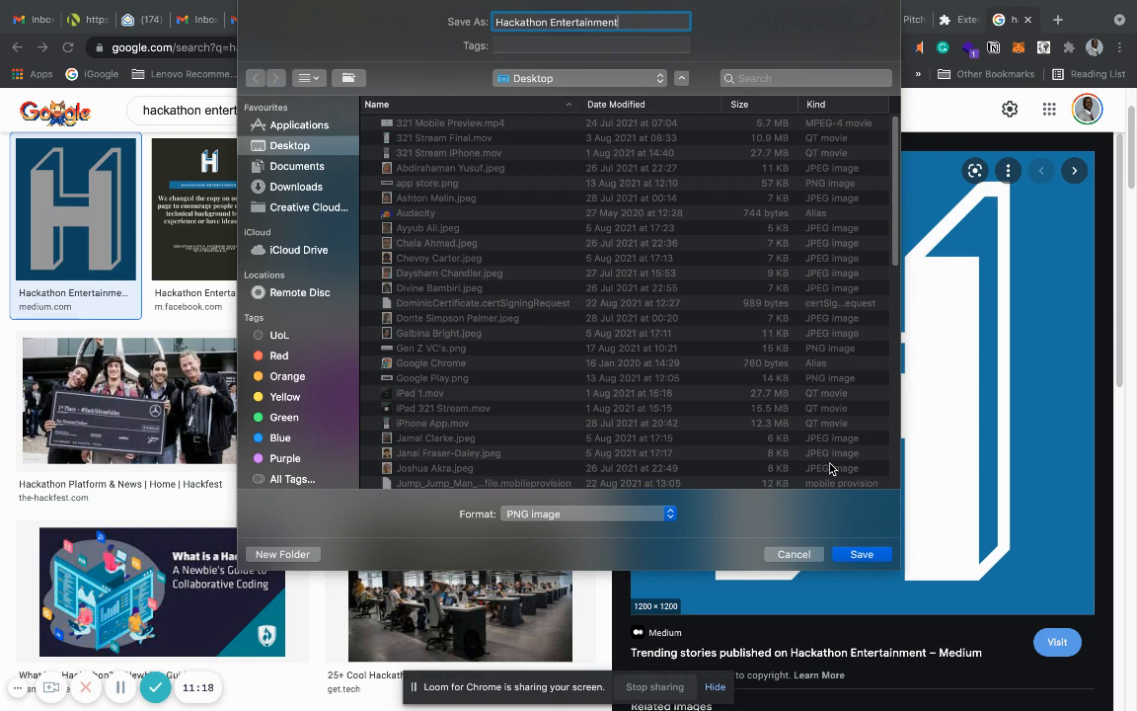
type("ackathon Entertainment")
key("Return")
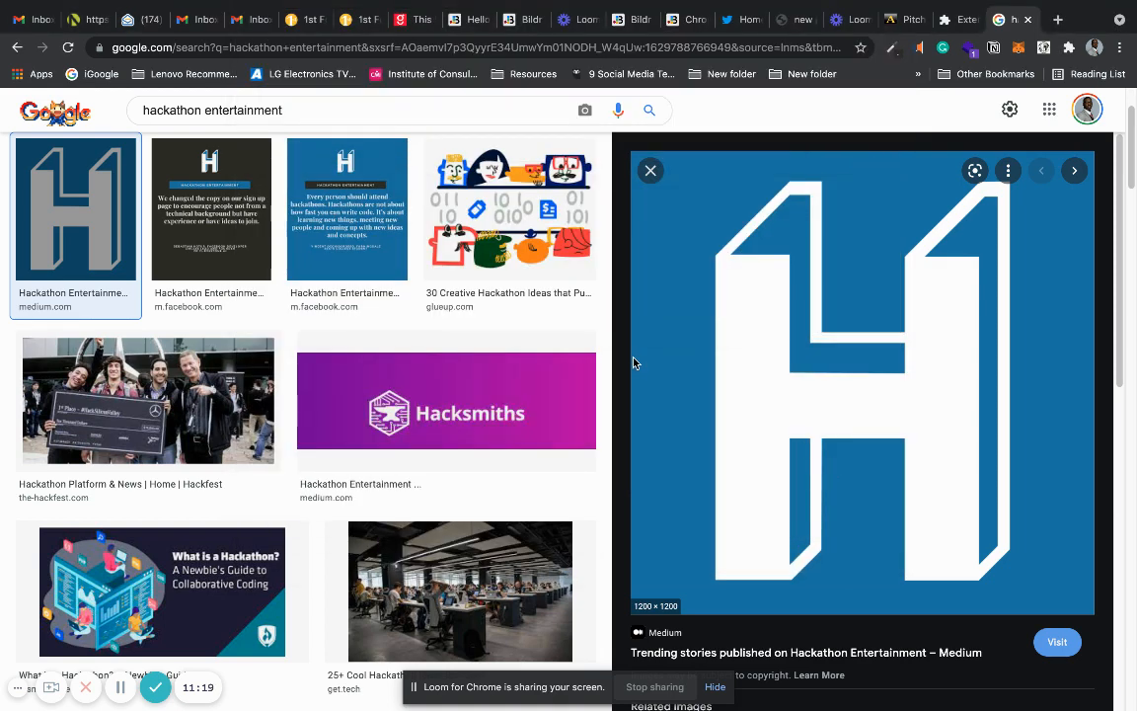
Return to Bildr Studio's export settings and upload Hackathon Entertainment.png to the media library as the extension's icon.
left_click(508, 20)
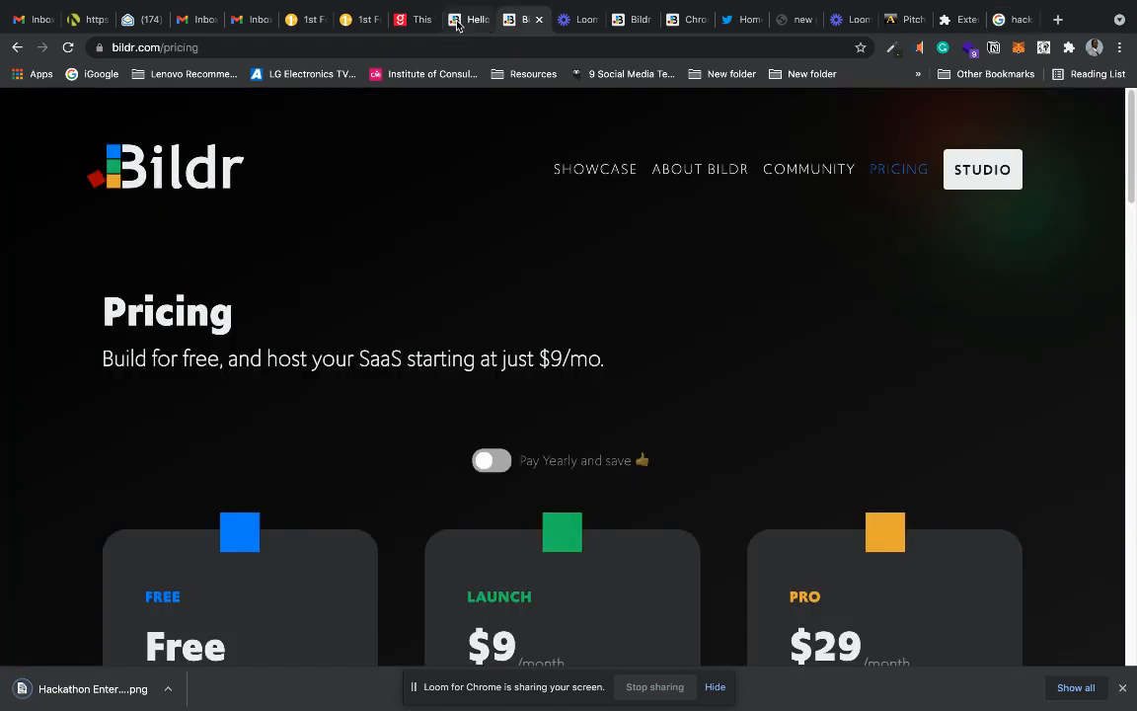
left_click(457, 20)
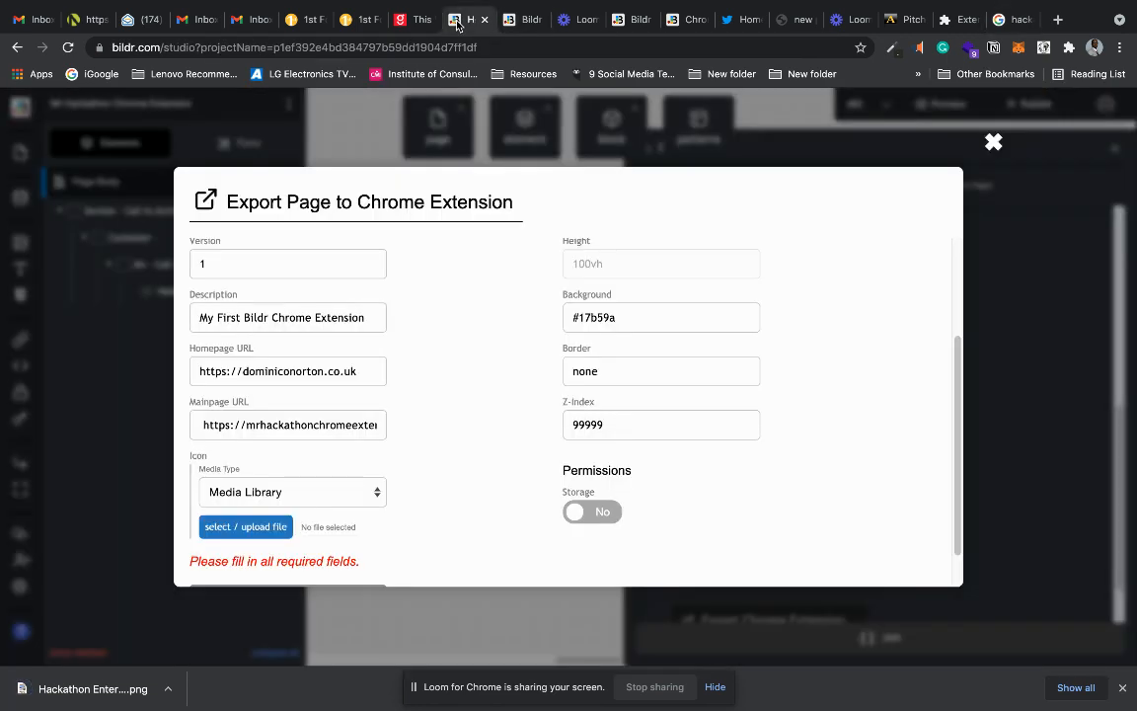
left_click(240, 528)
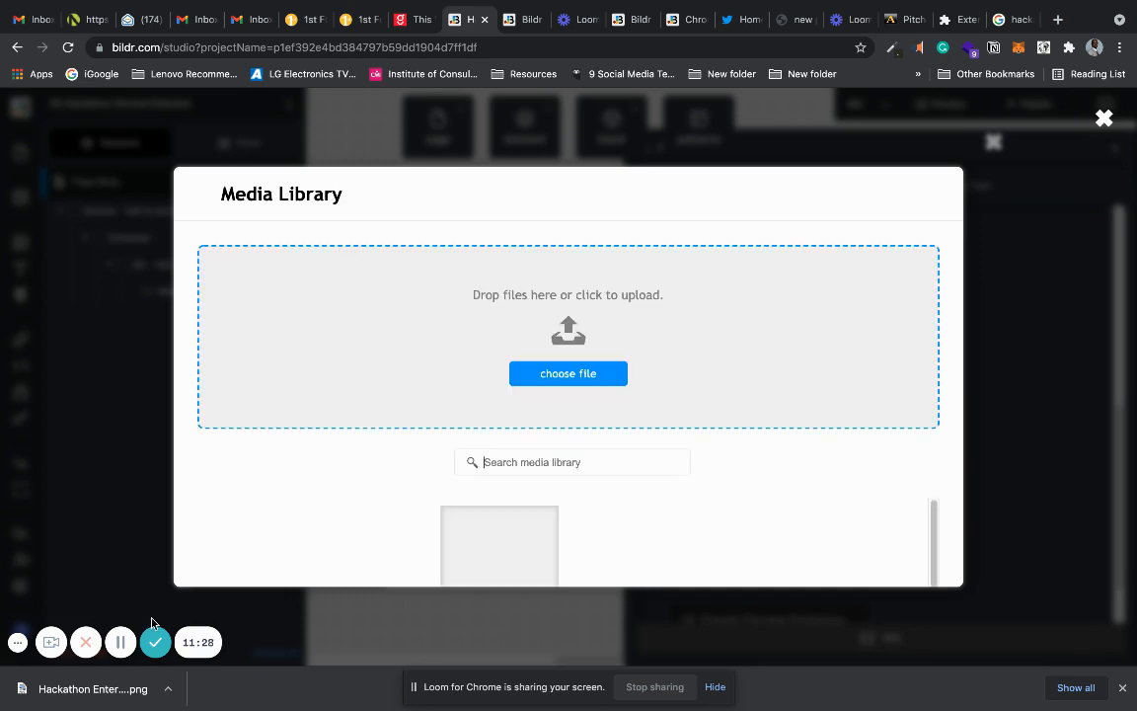
left_click_drag(63, 688, 450, 329)
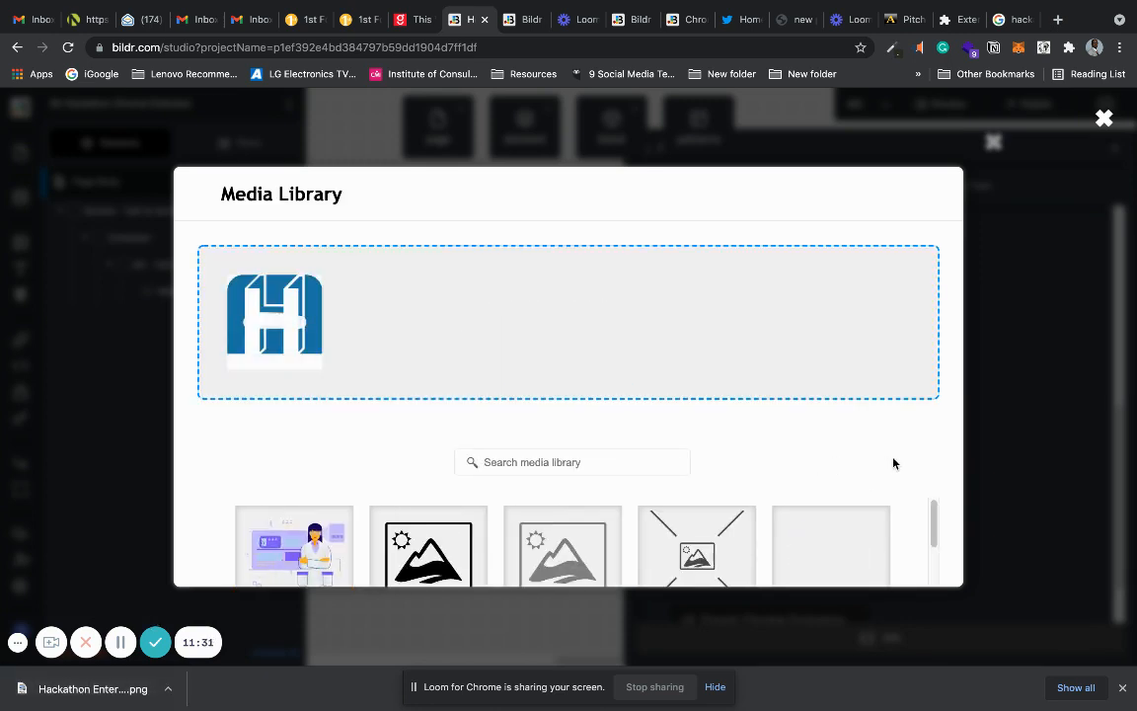
left_click_drag(935, 520, 931, 566)
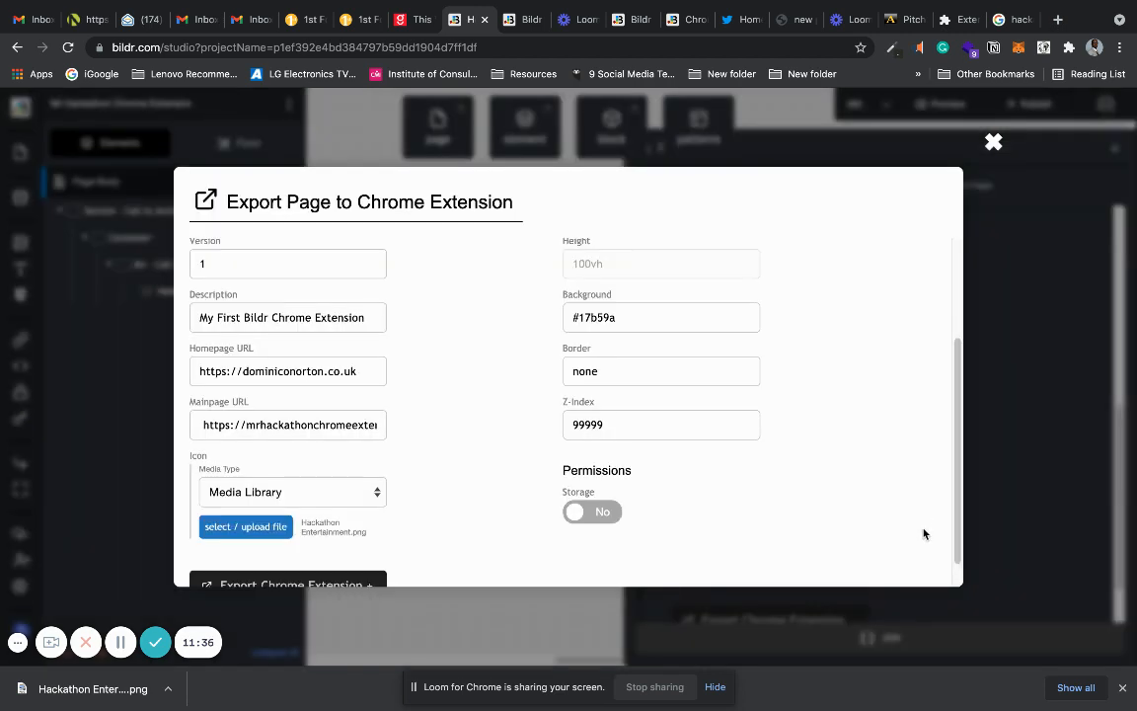
Export the page as a Chrome extension, unpack the downloaded zip, and return to Chrome.
left_click_drag(955, 455, 956, 516)
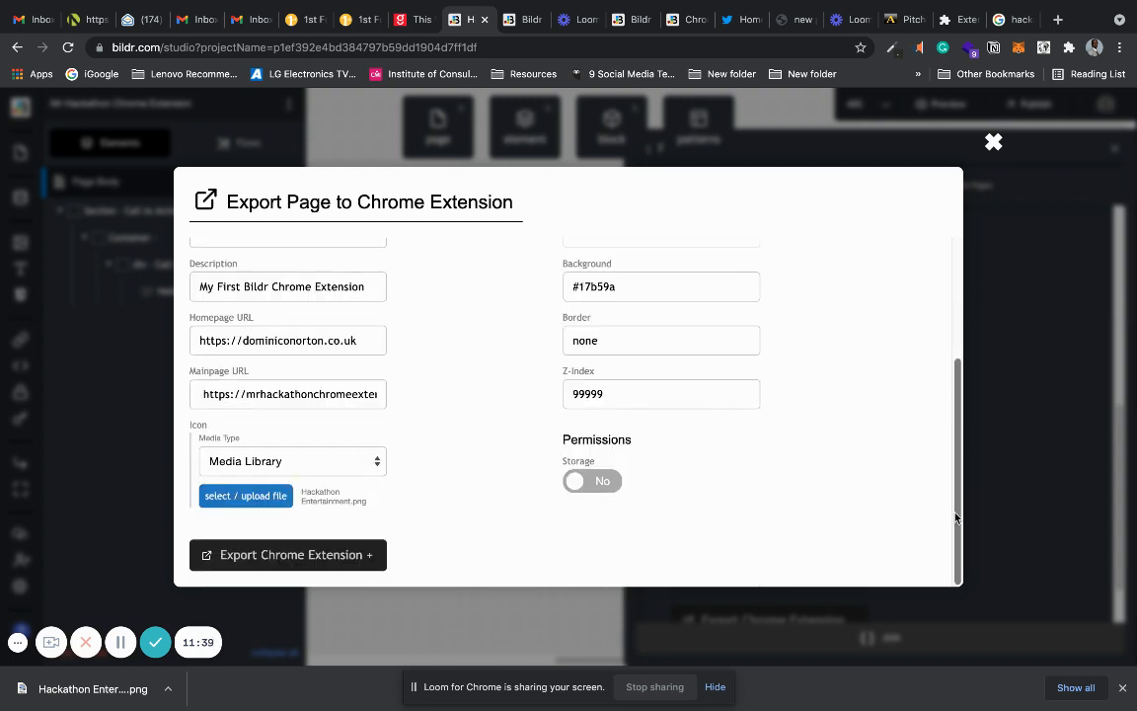
left_click(271, 559)
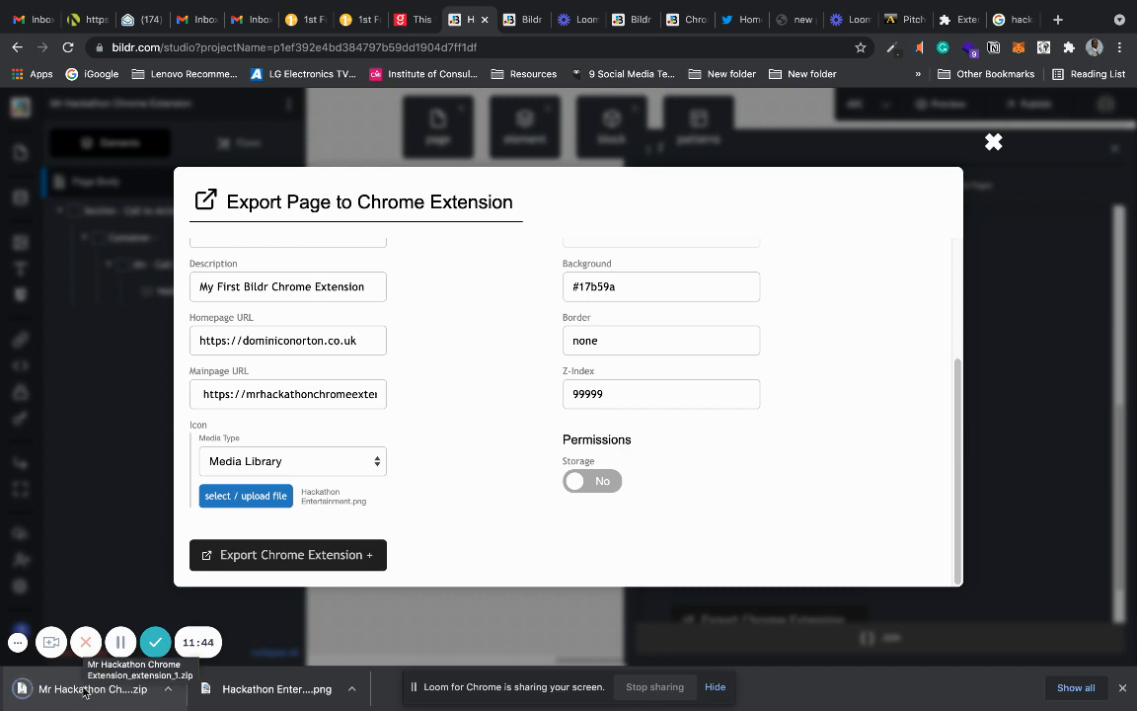
left_click(84, 689)
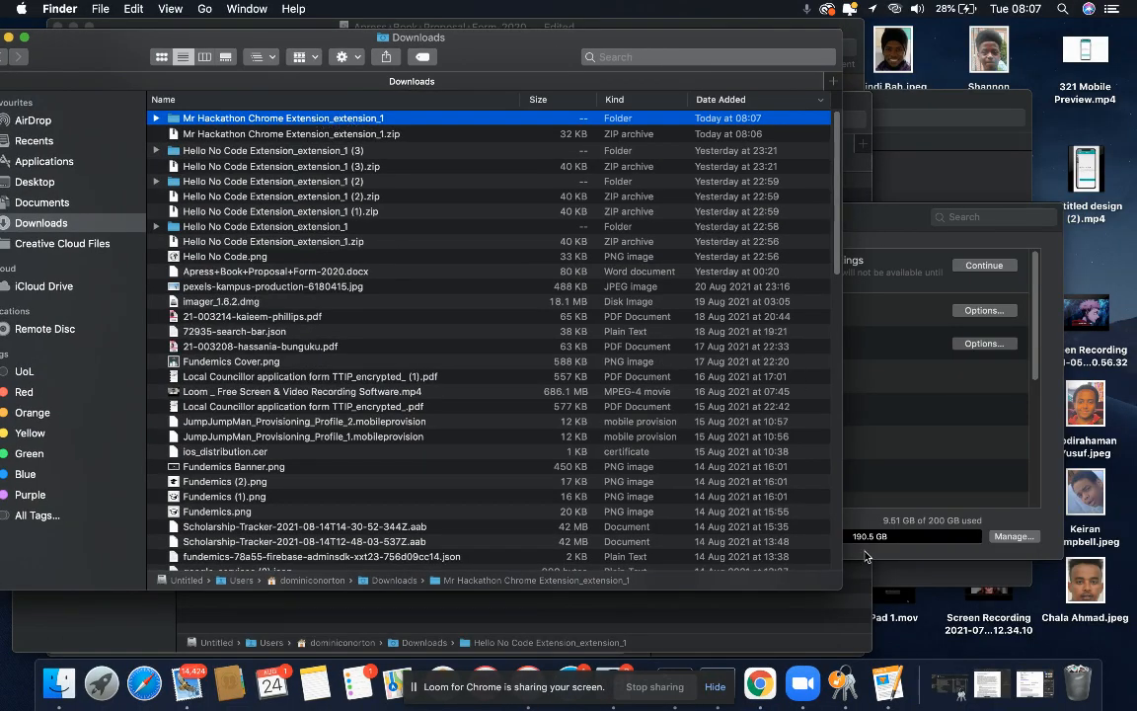
left_click(760, 684)
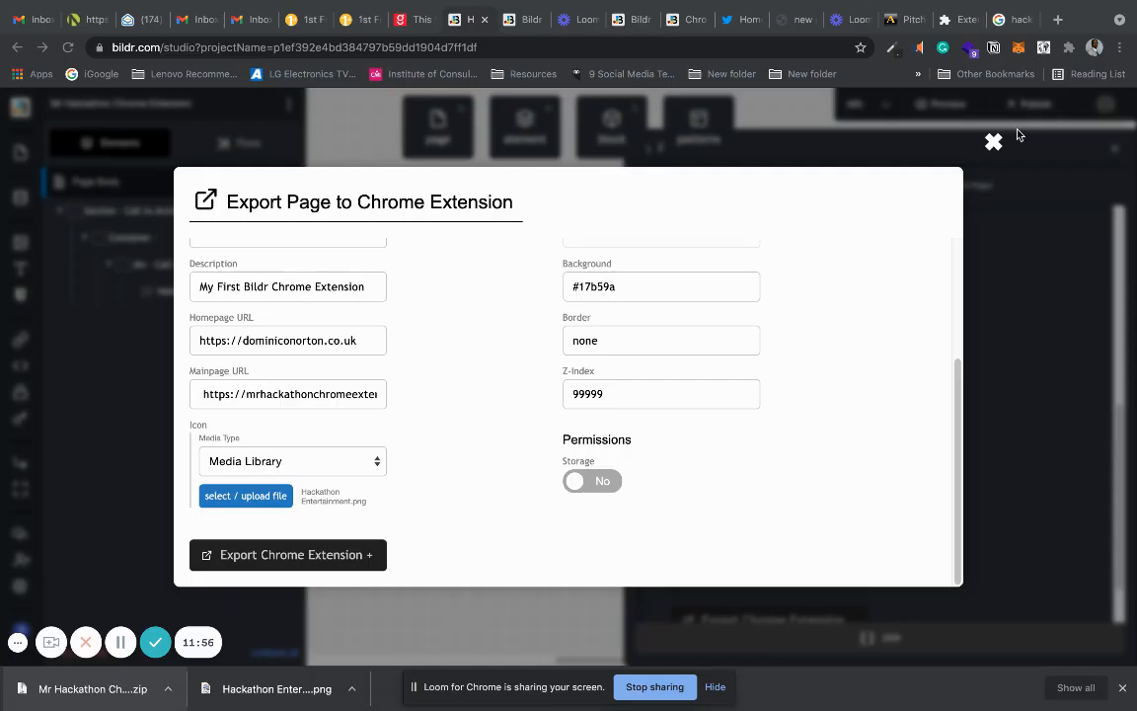
Close the export settings and open chrome://extensions in a new browser tab.
left_click(993, 144)
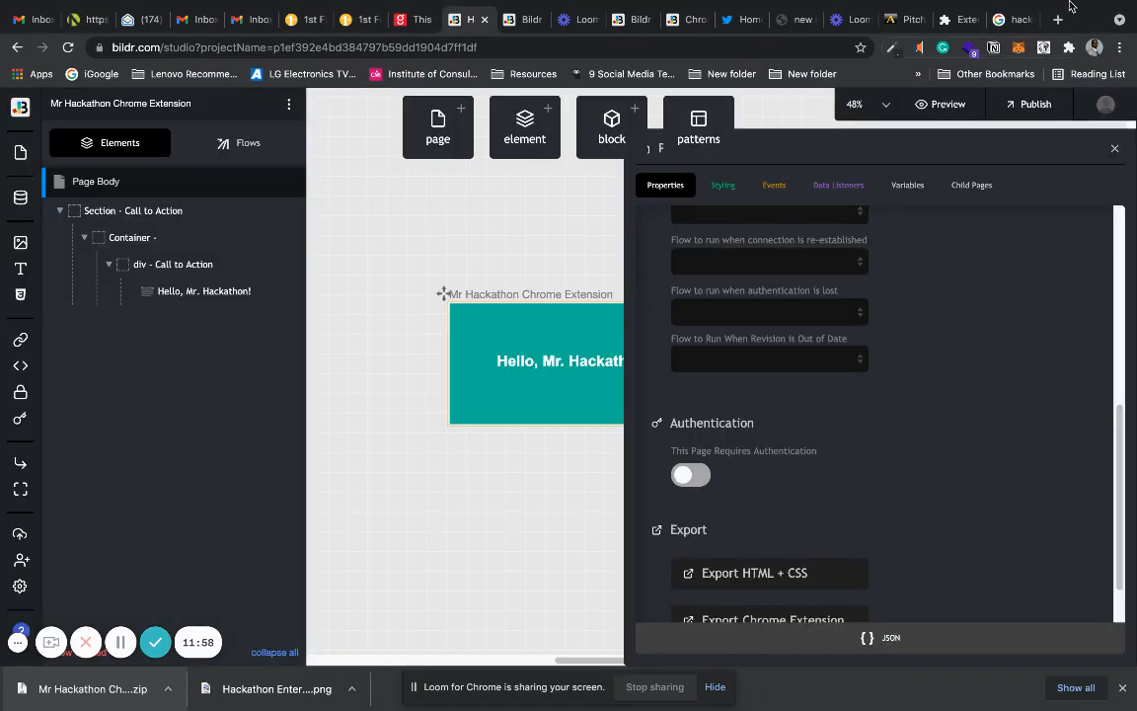
key("super+t")
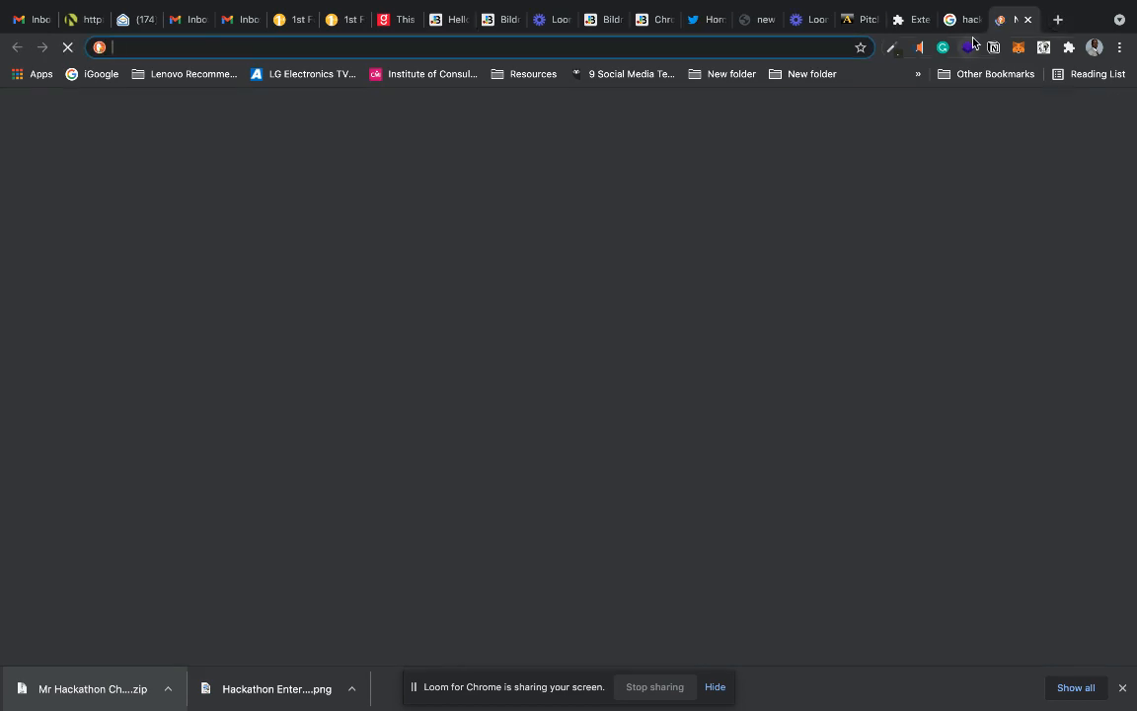
type("chrome")
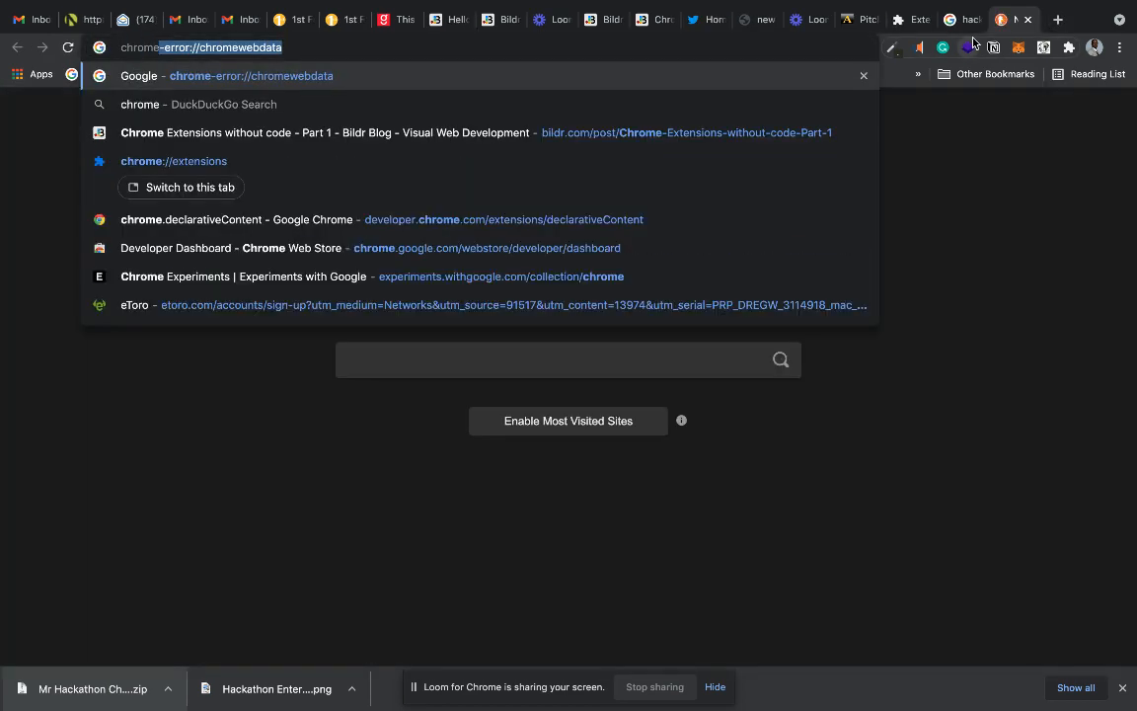
type("://")
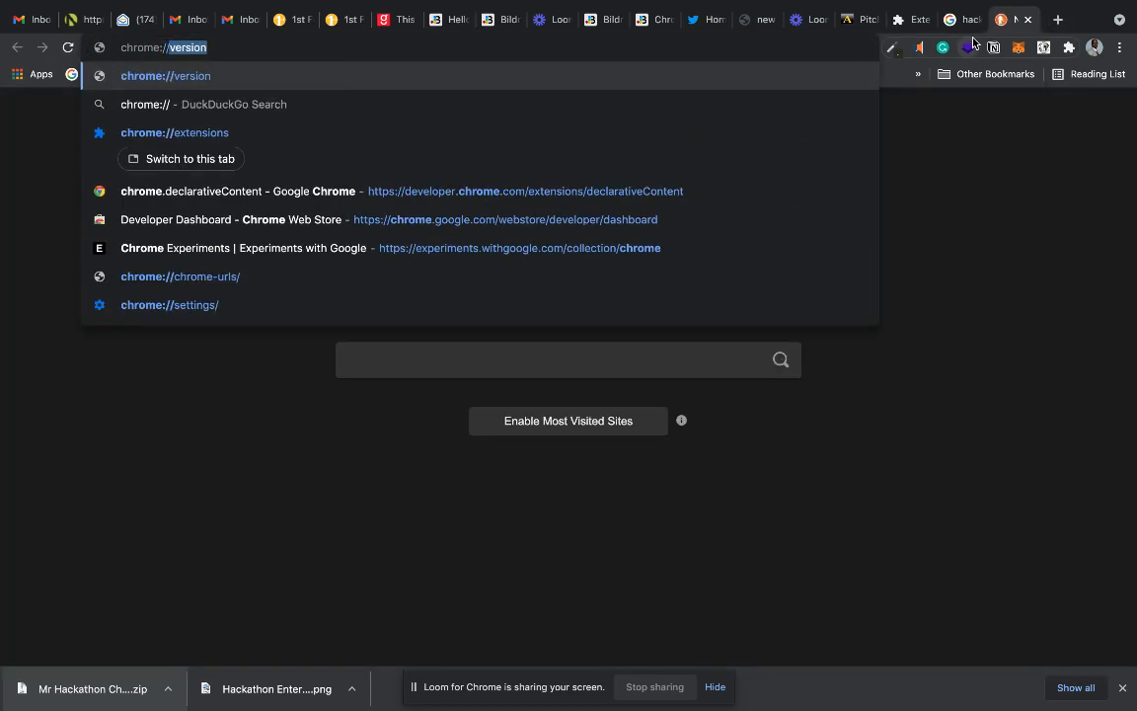
left_click(436, 145)
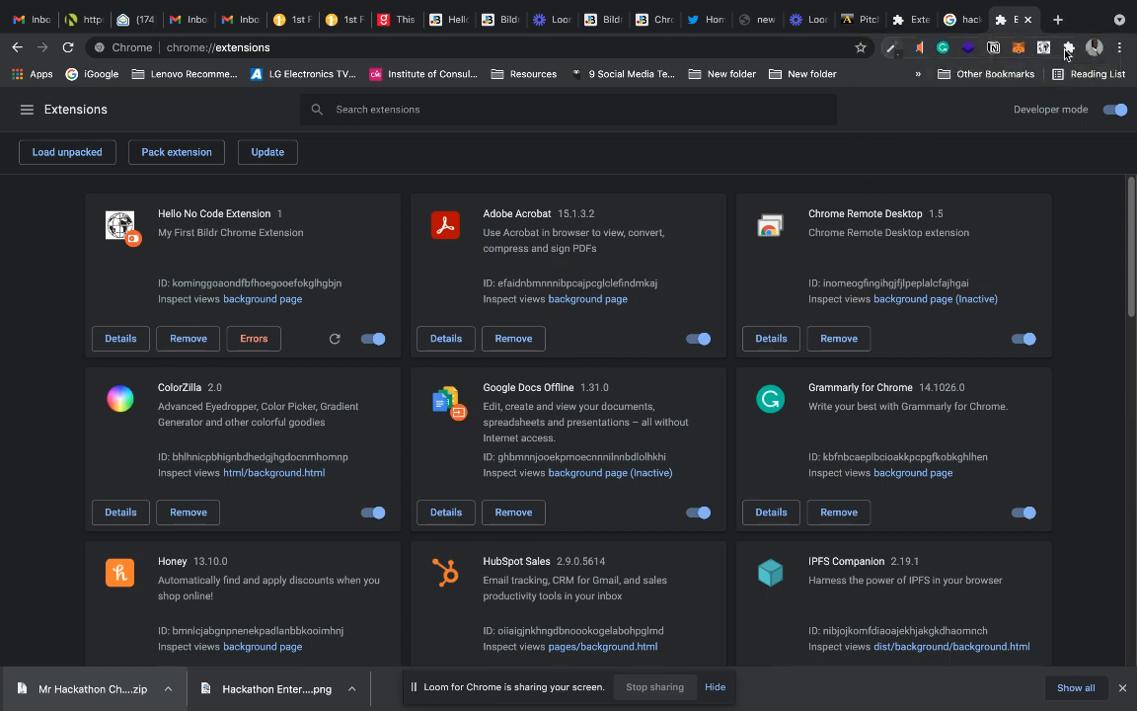
Look through the browser's list of installed extensions and check which ones are pinned.
key("ctrl+Left")
left_click(759, 682)
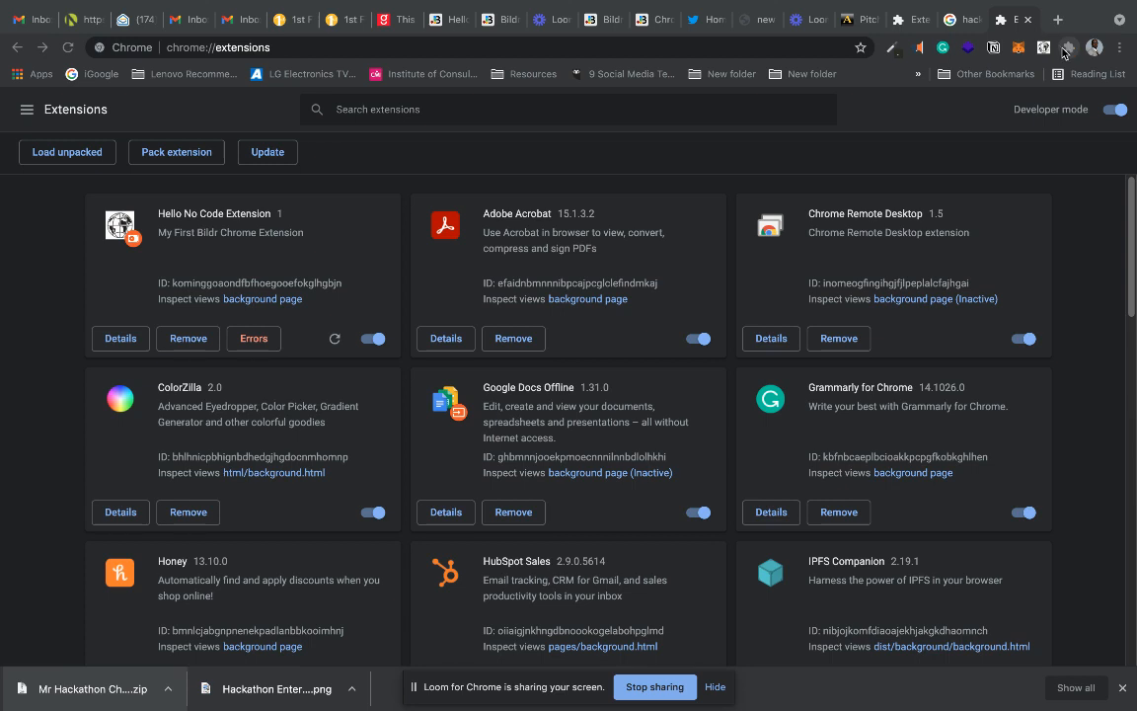
left_click(1069, 47)
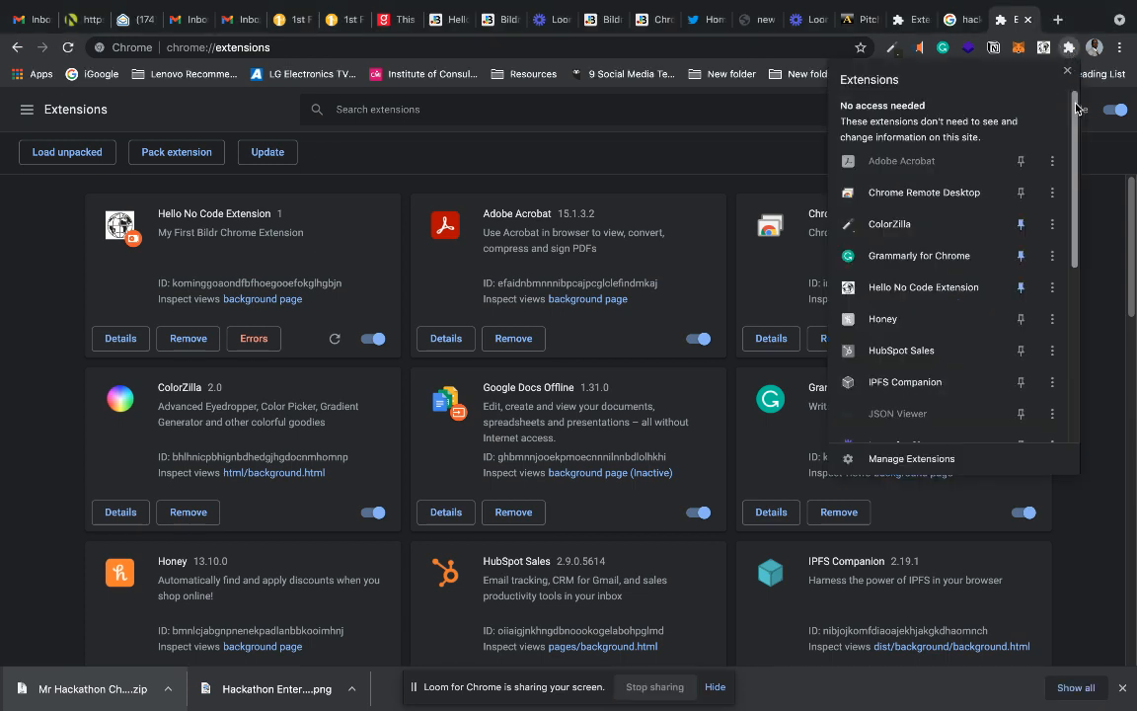
scroll(1073, 276, "down", 5)
scroll(1074, 296, "down", 1)
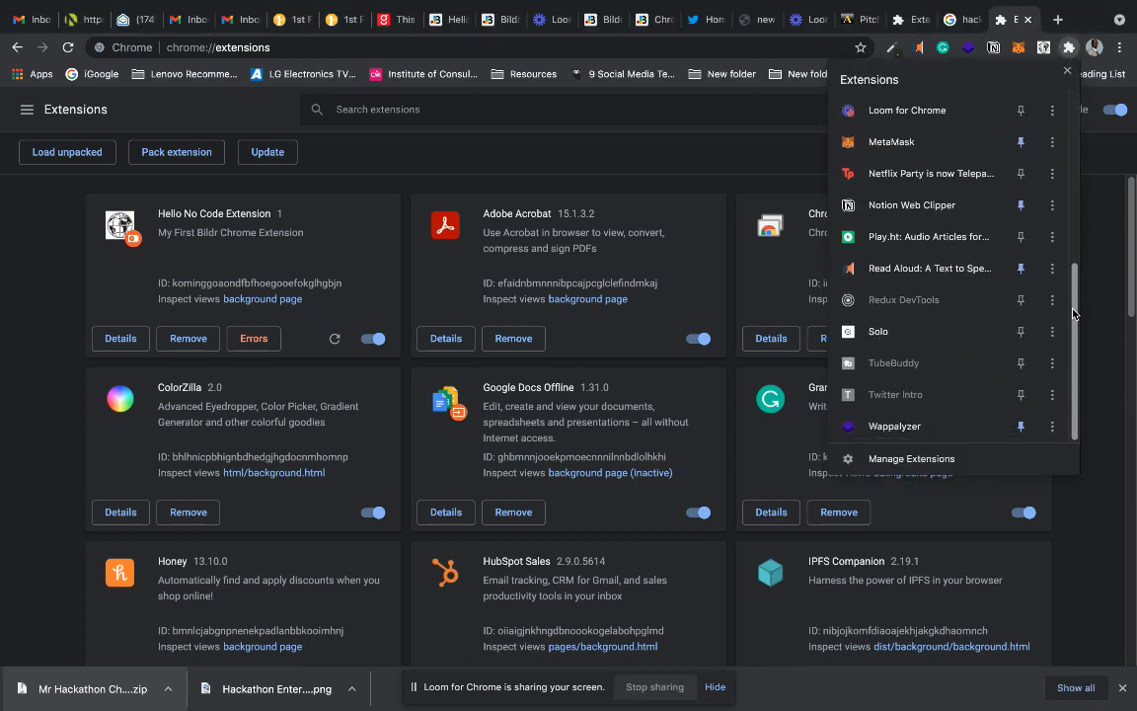
scroll(1066, 274, "up", 5)
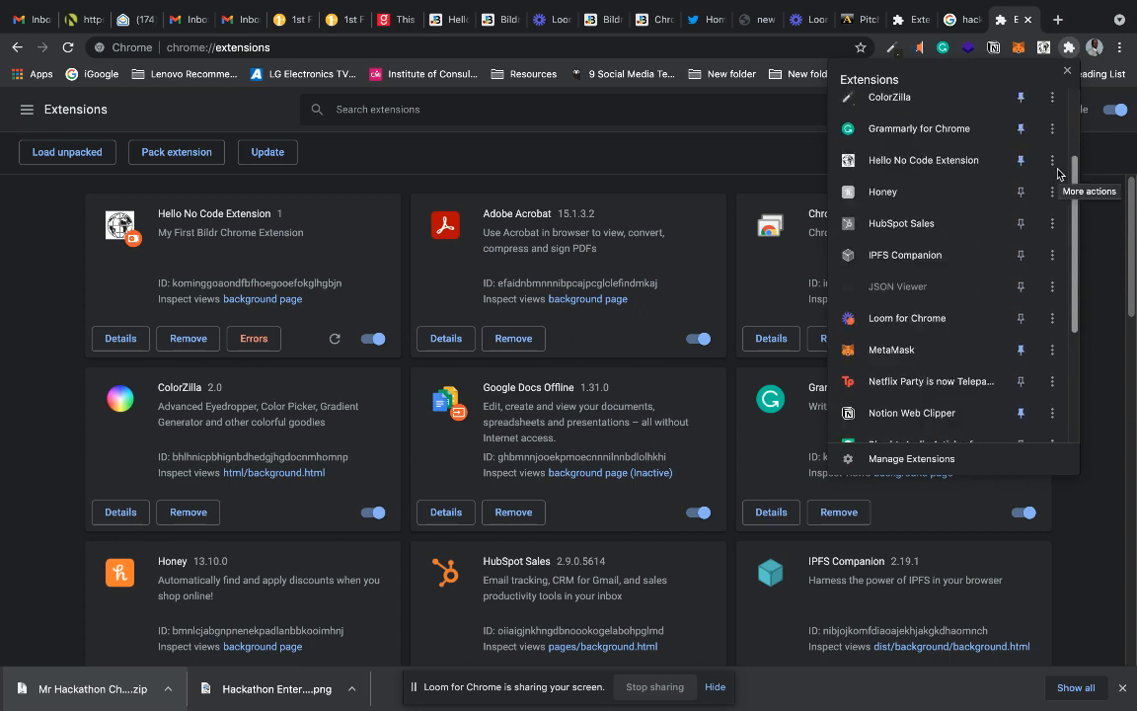
scroll(1058, 133, "up", 3)
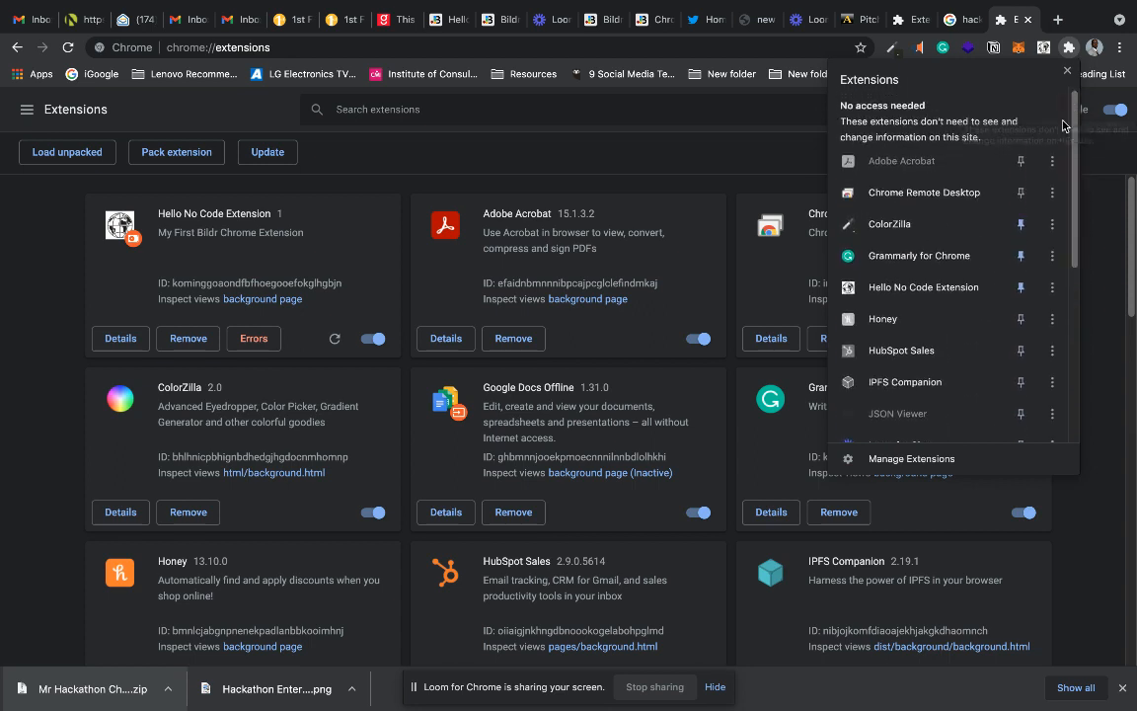
left_click(1105, 258)
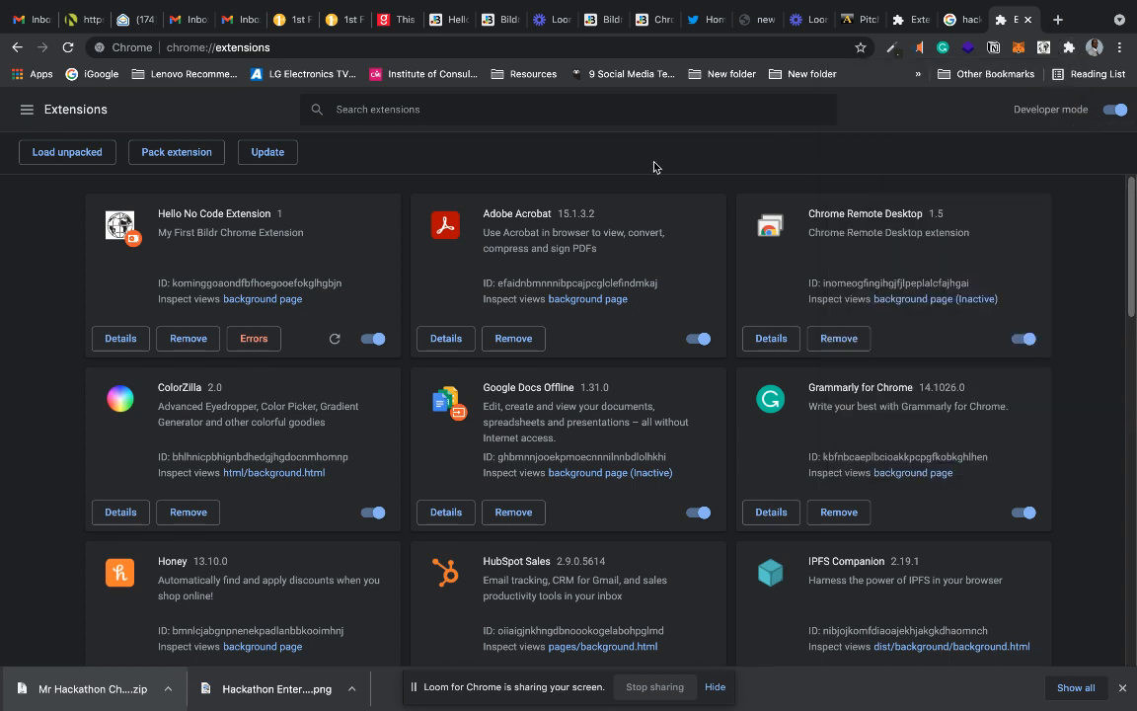
Load the unpacked Mr Hackathon Chrome Extension_extension_1 folder from Downloads as an extension.
left_click(52, 161)
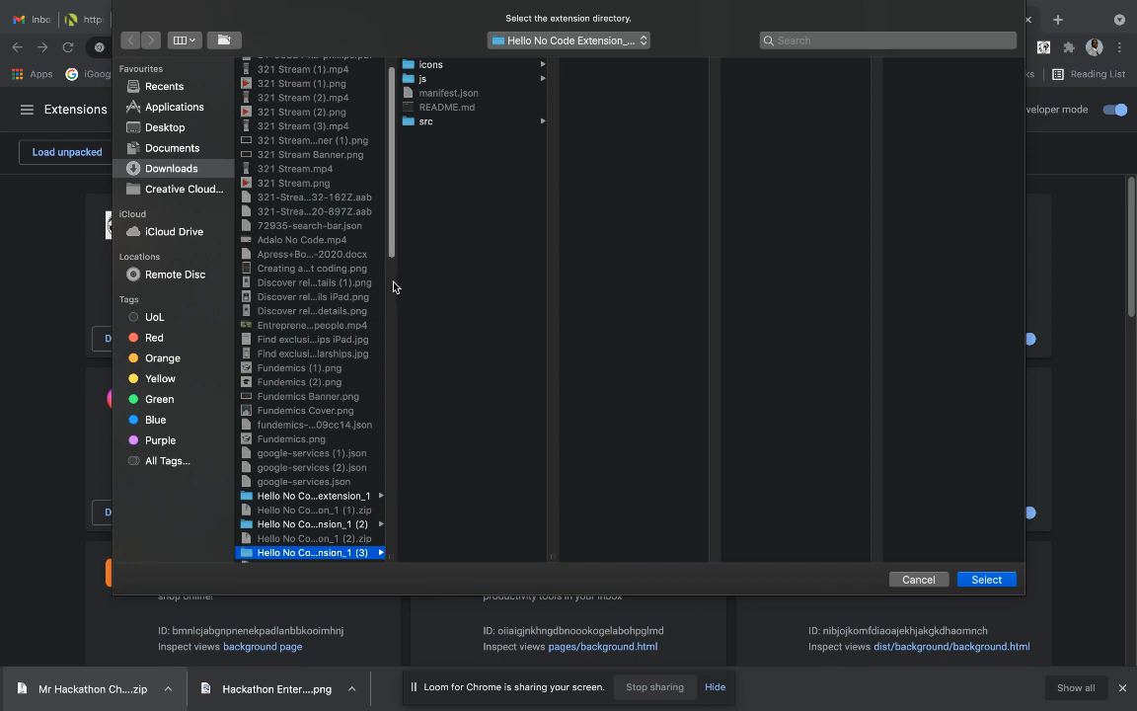
left_click_drag(391, 246, 391, 279)
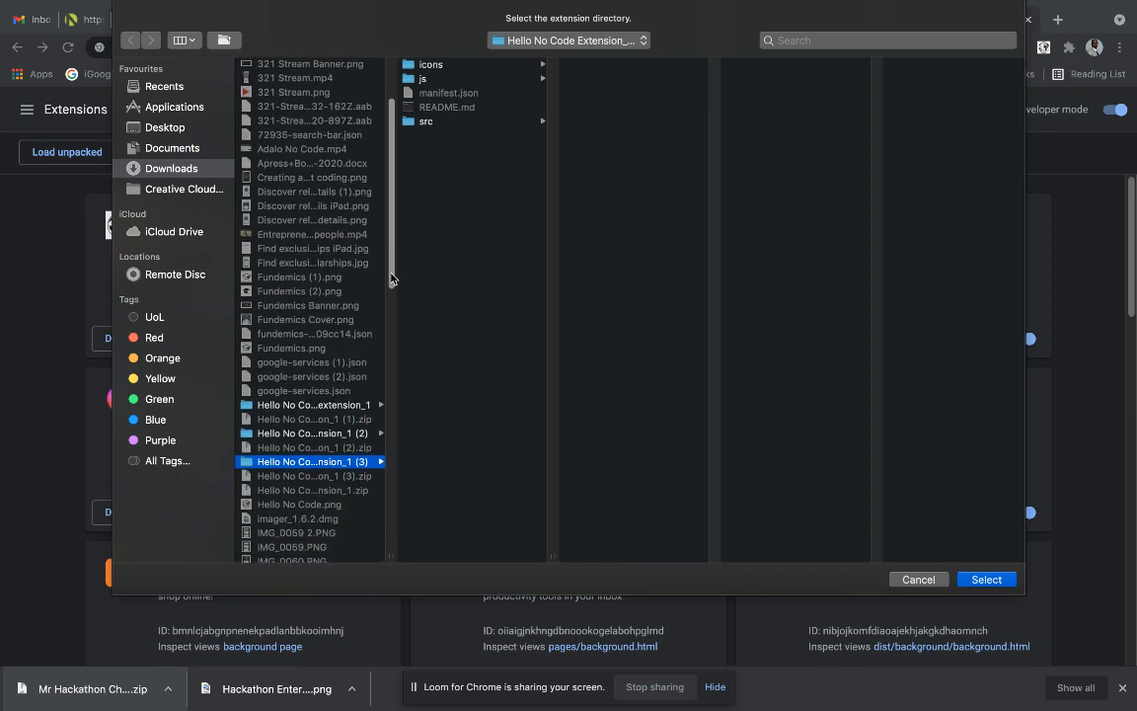
scroll(346, 365, "down", 10)
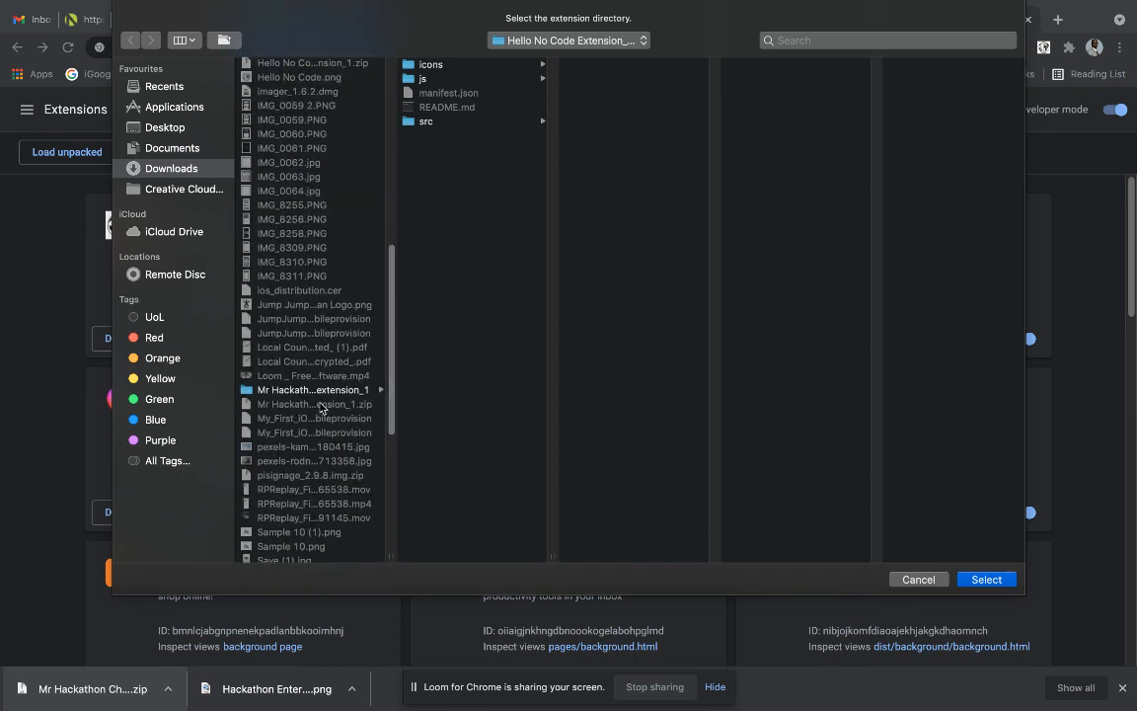
left_click(309, 391)
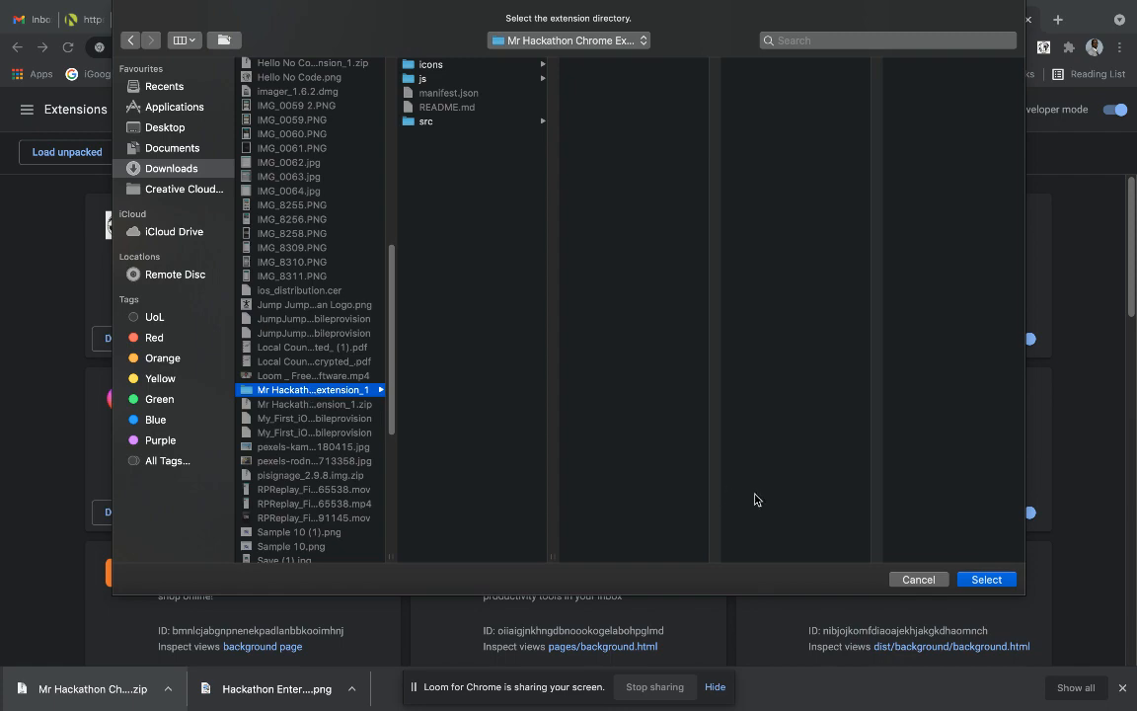
left_click(984, 580)
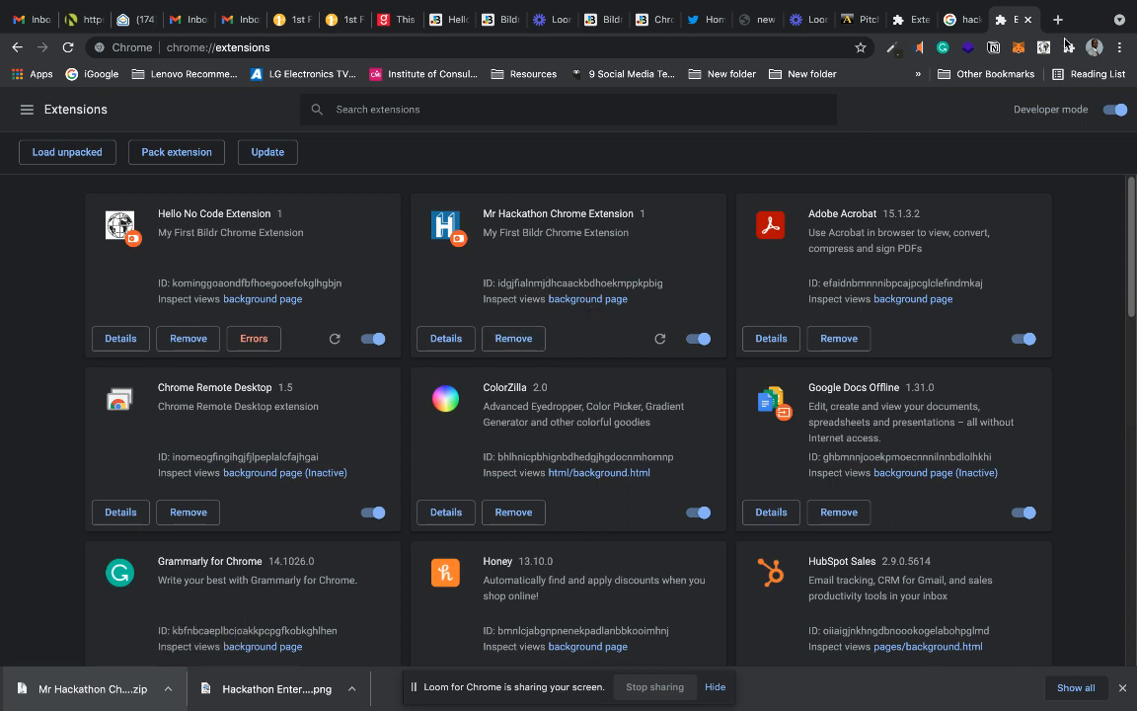
Unpin Hello No Code Extension and pin Mr Hackathon Chrome Extension to the browser toolbar.
left_click(1069, 45)
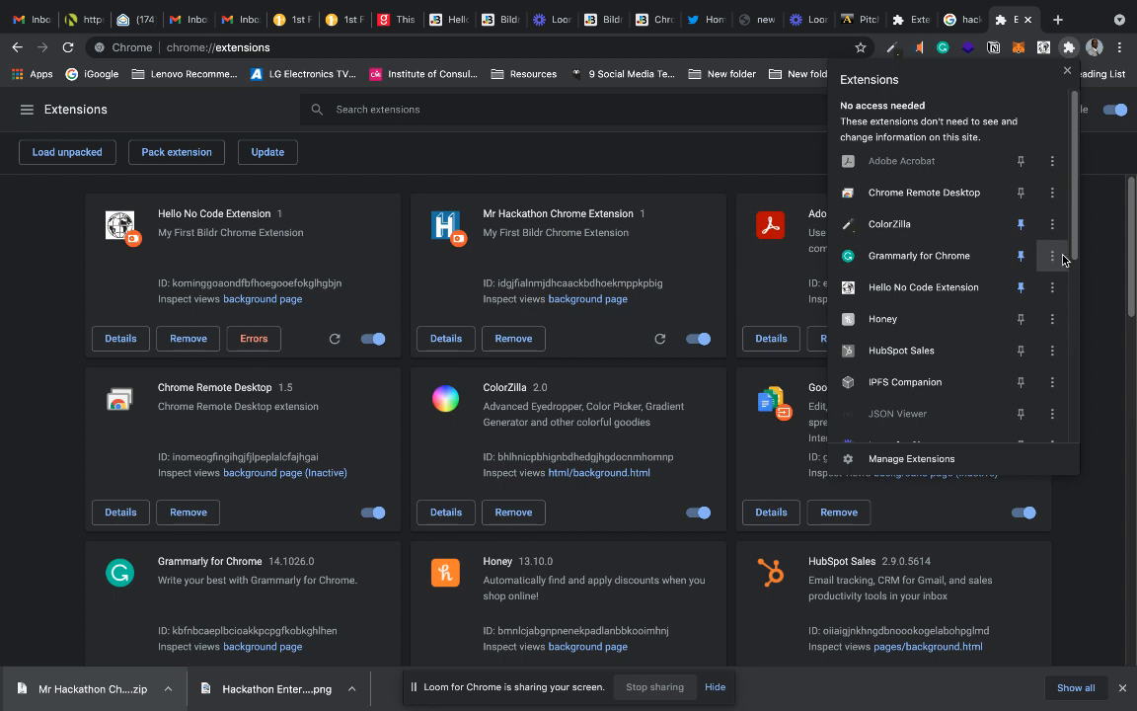
left_click(1021, 296)
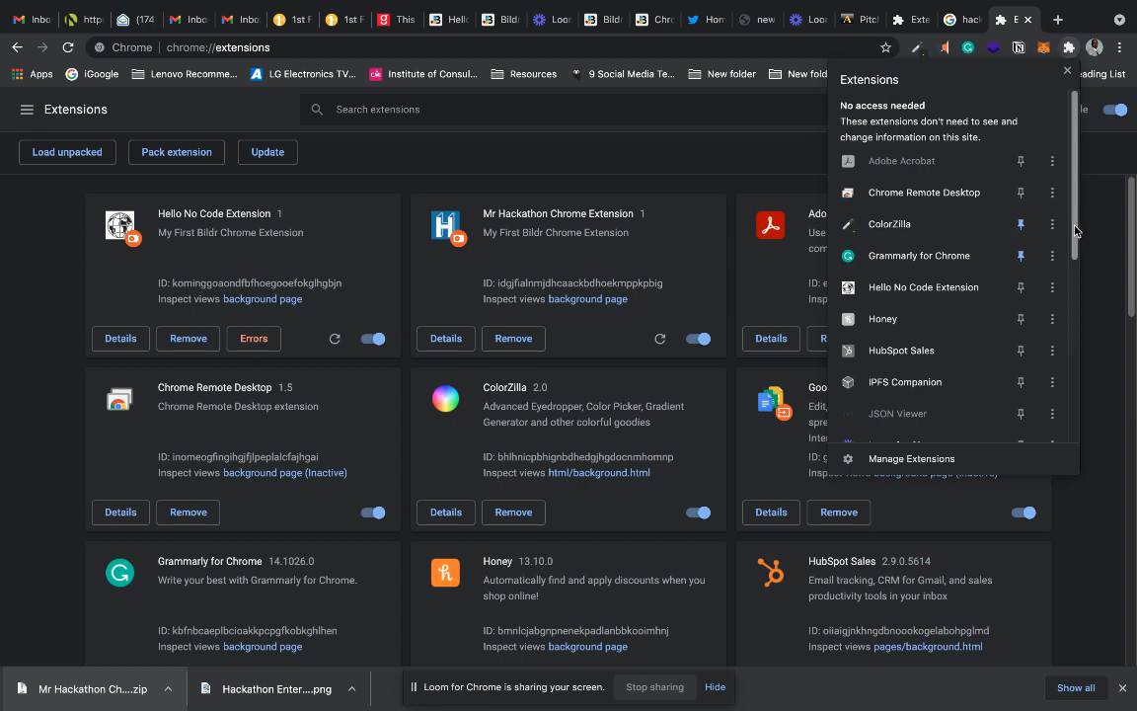
left_click_drag(1077, 232, 1081, 356)
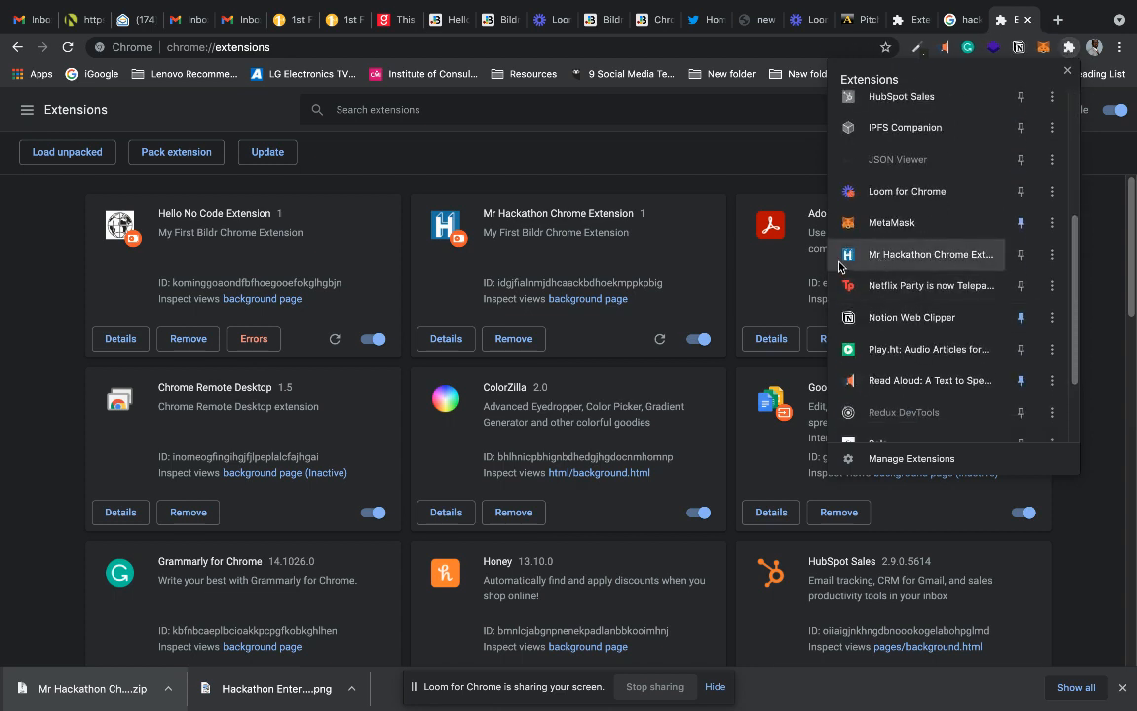
left_click(1020, 254)
left_click(1093, 261)
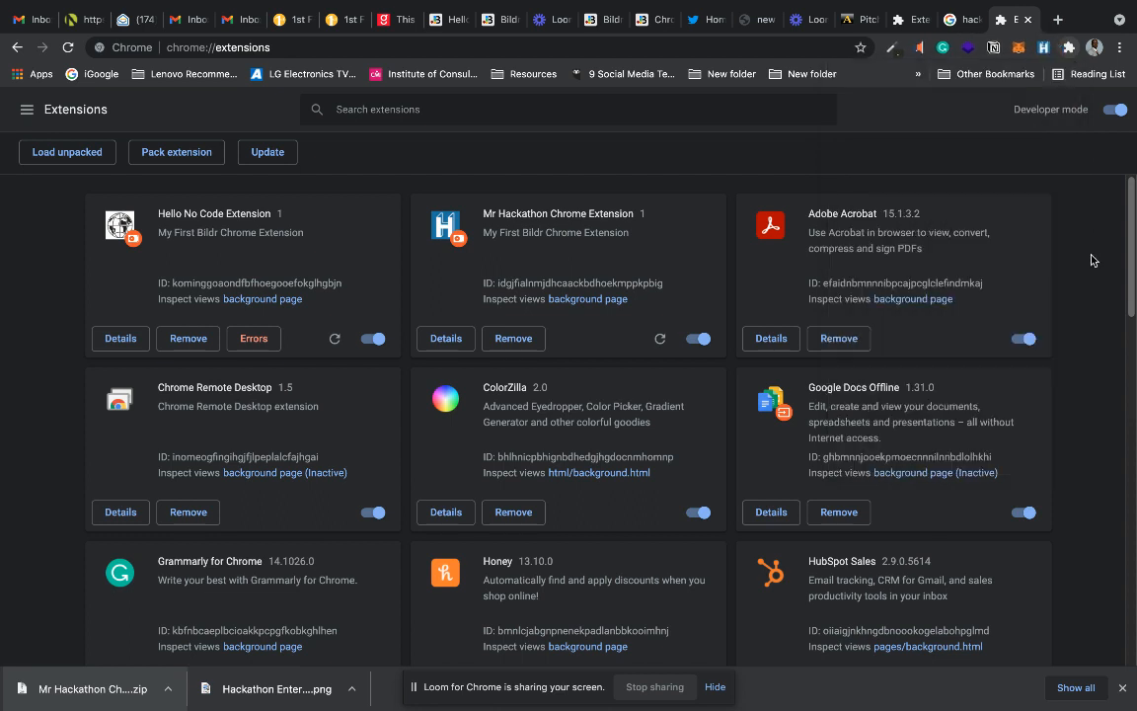
Test the Mr Hackathon Chrome Extension on the Twitter home page by opening and closing its panel.
left_click(703, 22)
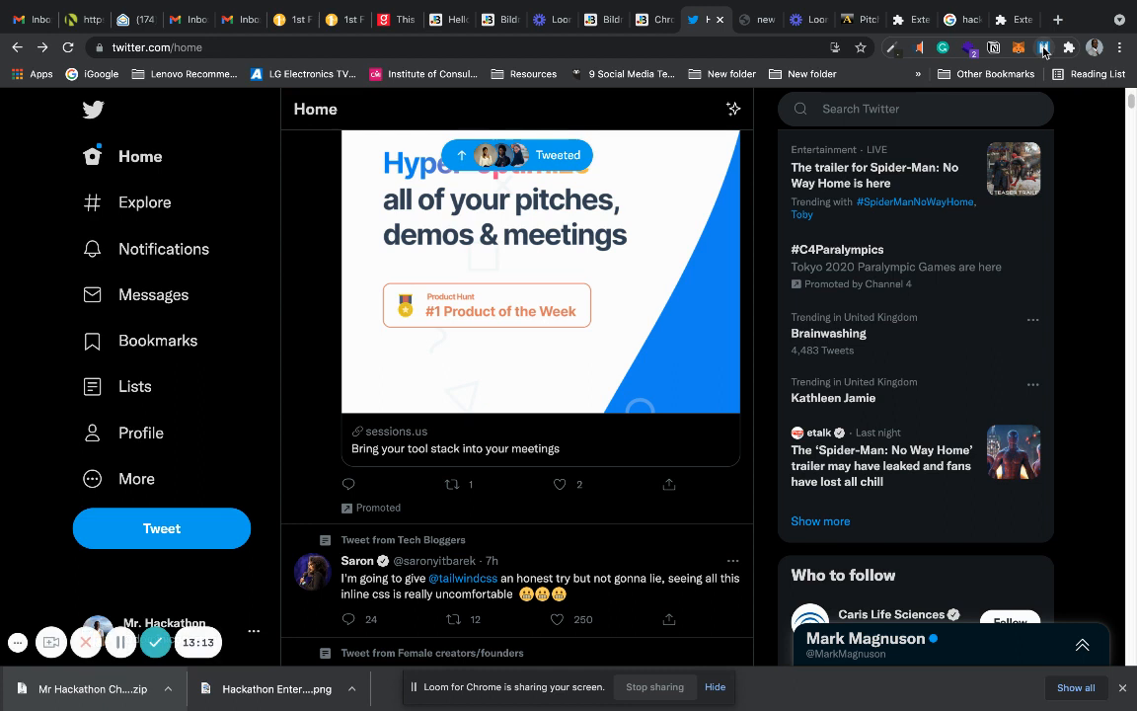
left_click(1043, 49)
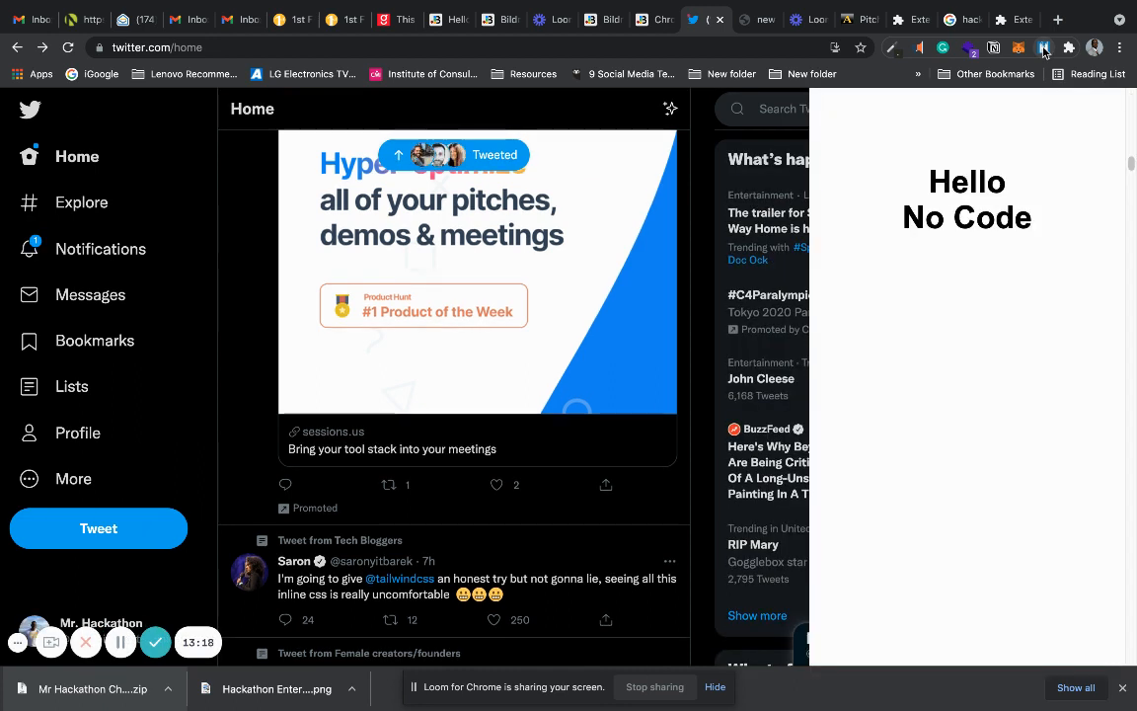
left_click(1042, 48)
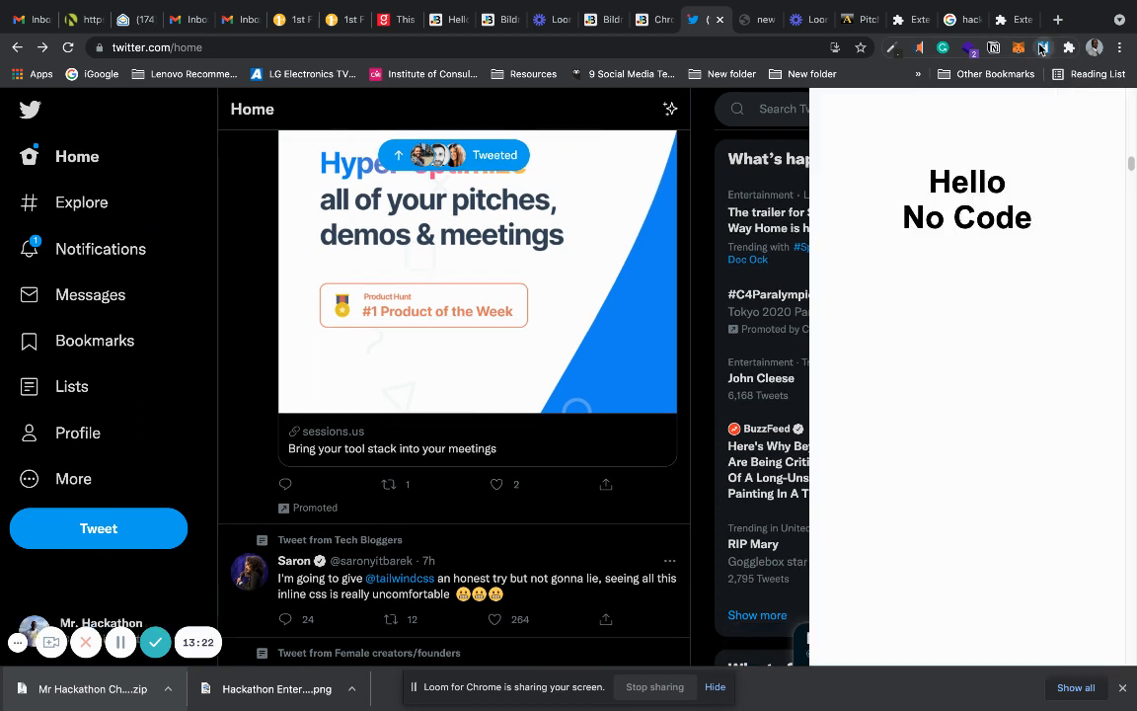
left_click(1042, 48)
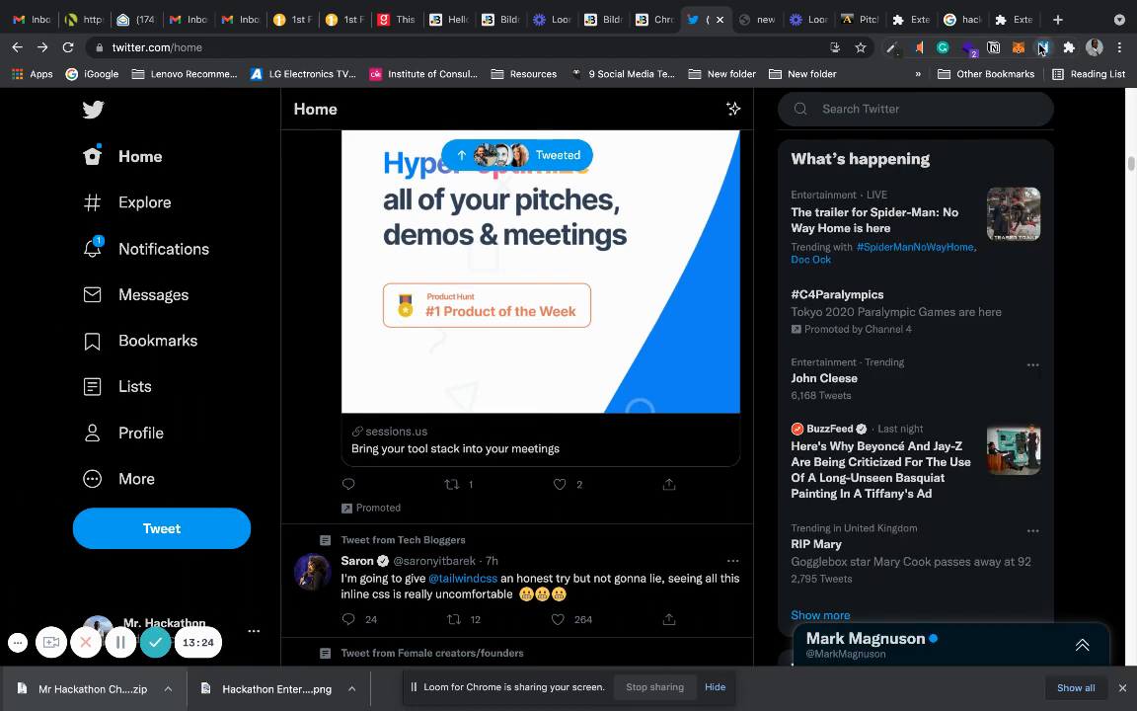
Remove both Mr Hackathon Chrome Extension and Hello No Code Extension from the browser's installed extensions.
left_click(1000, 20)
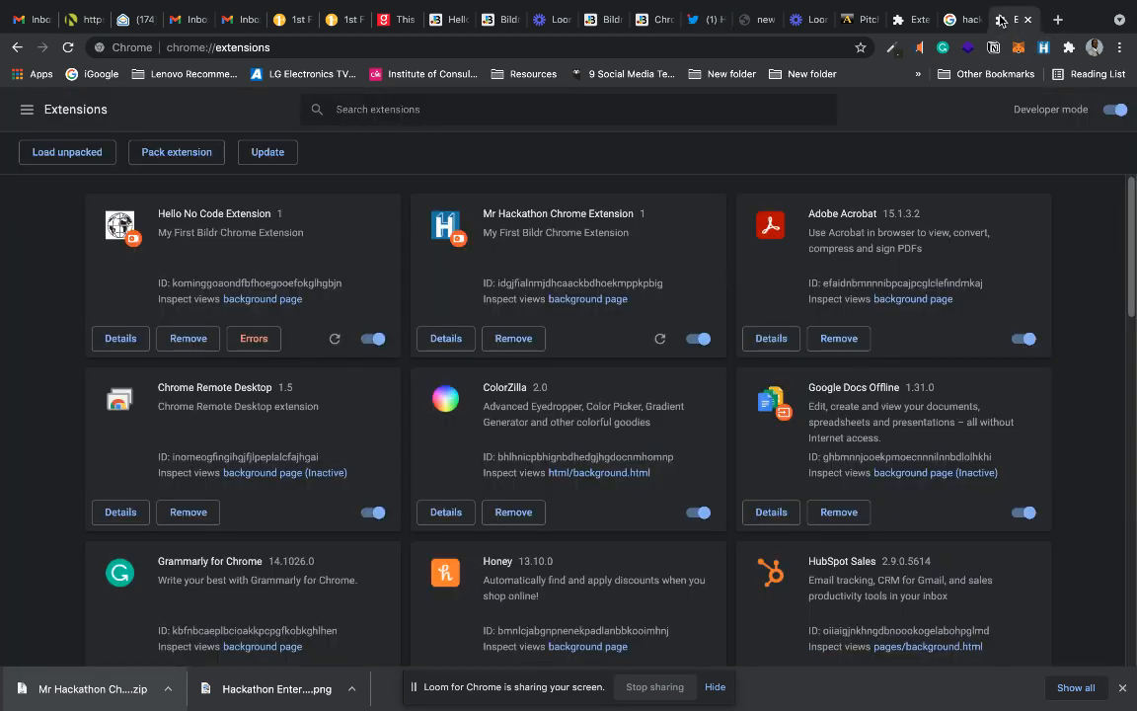
left_click(514, 337)
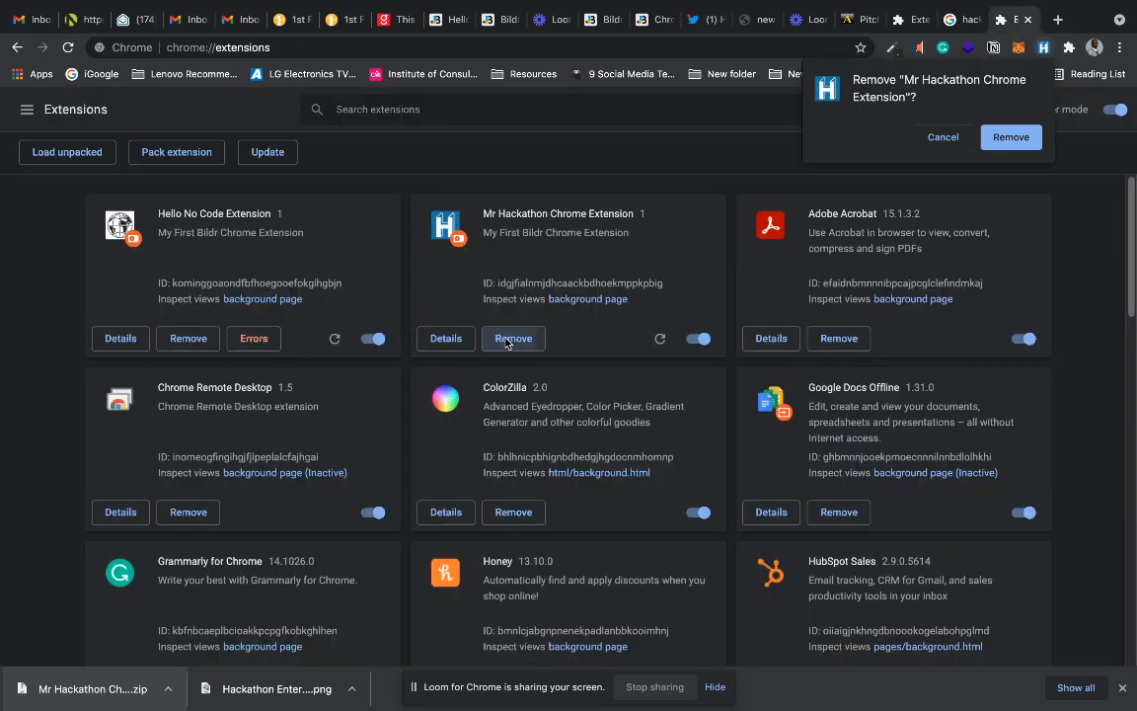
left_click(1000, 139)
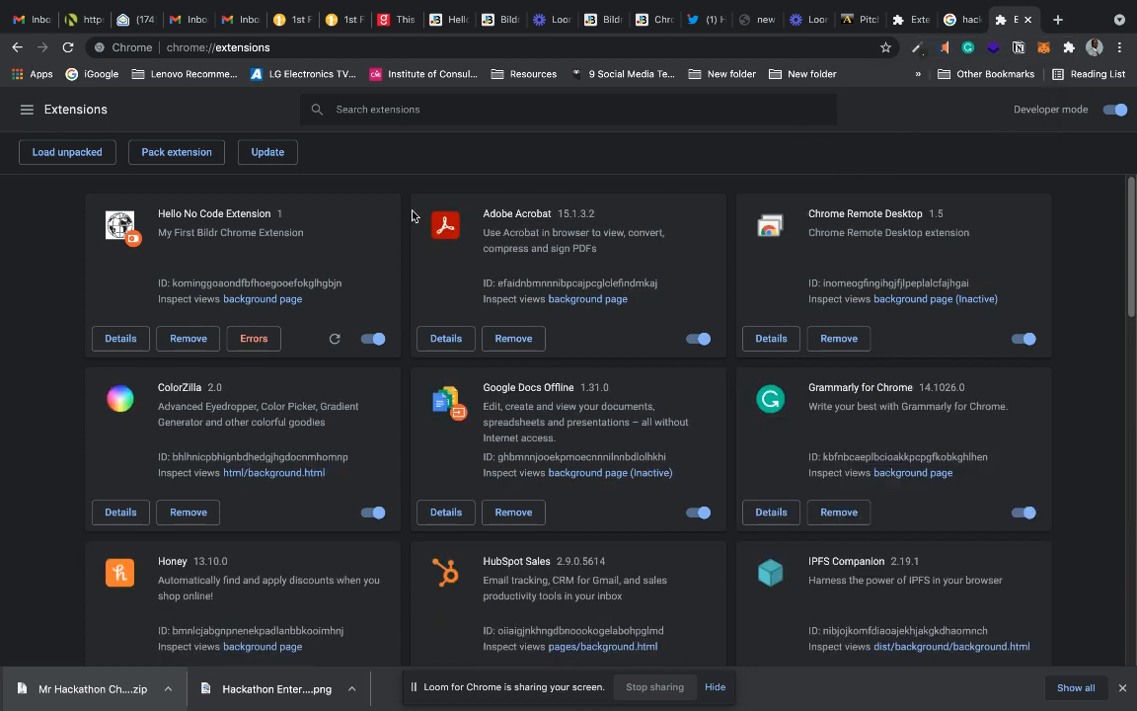
left_click(189, 337)
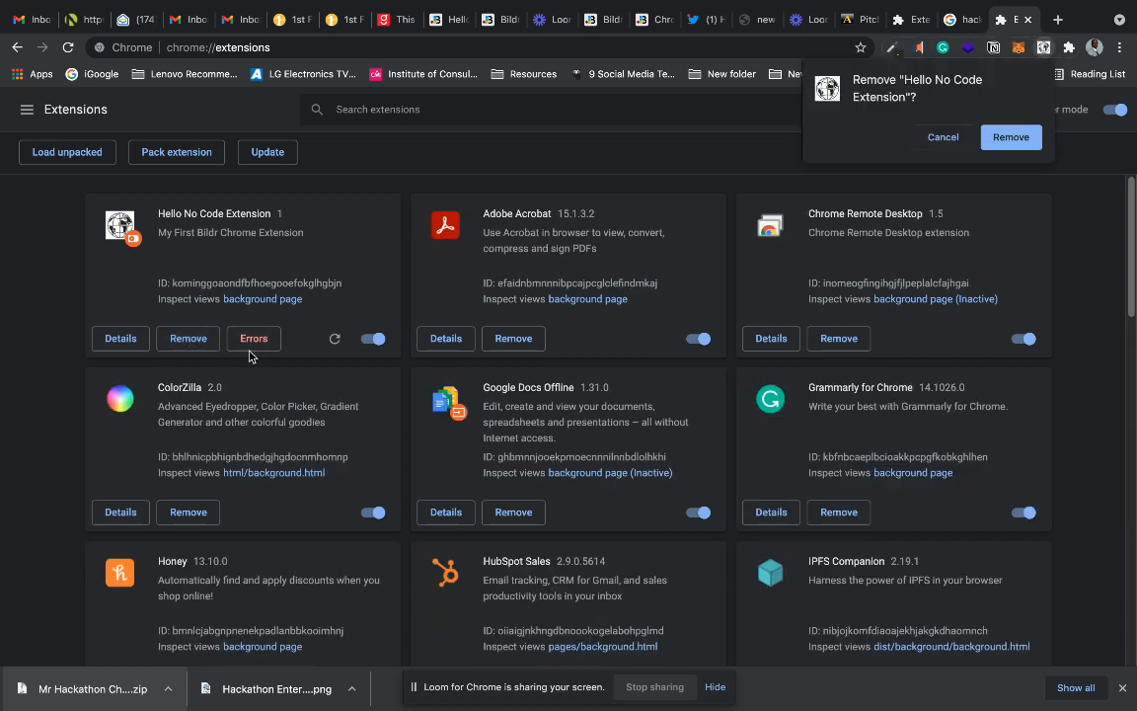
left_click(1009, 138)
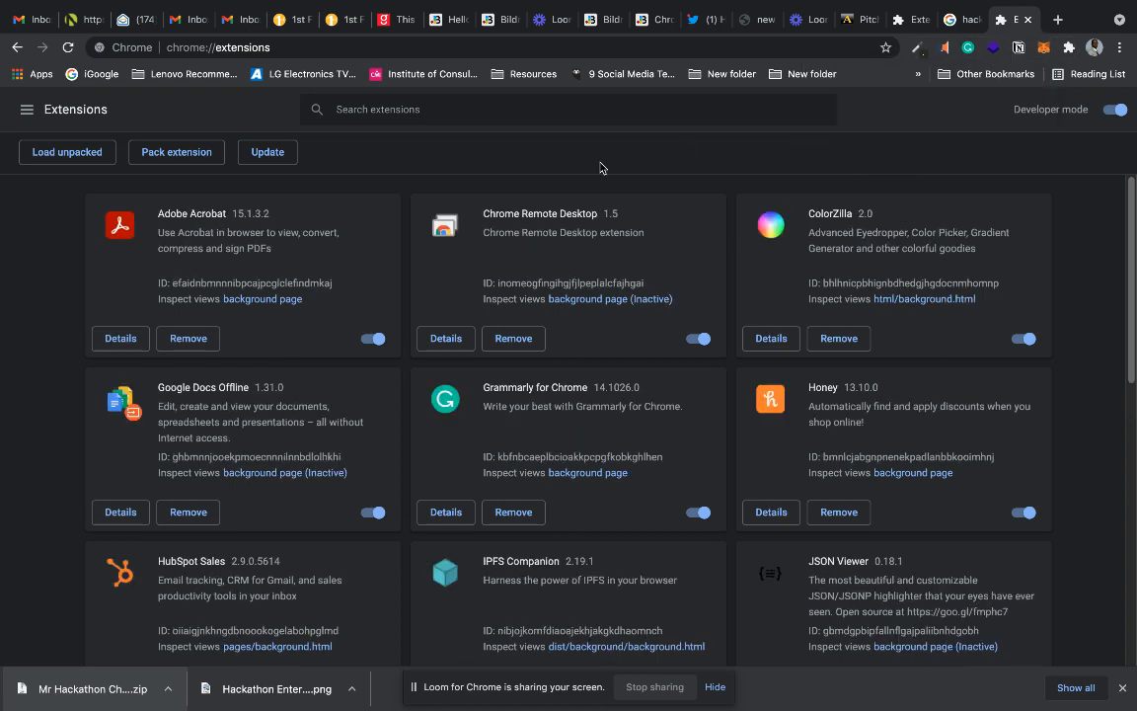
Load the unpacked Mr Hackathon Chrome Extension_extension_1 folder from Downloads again after checking its icons, src and js subfolders.
left_click(67, 153)
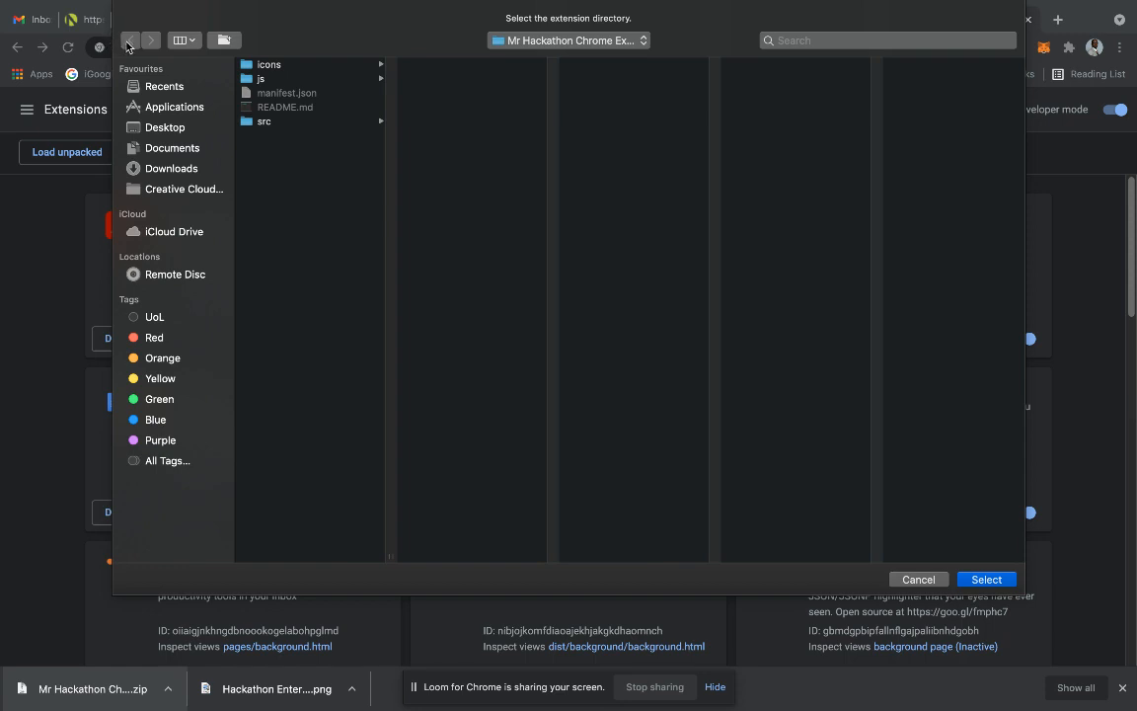
left_click(287, 79)
left_click(288, 67)
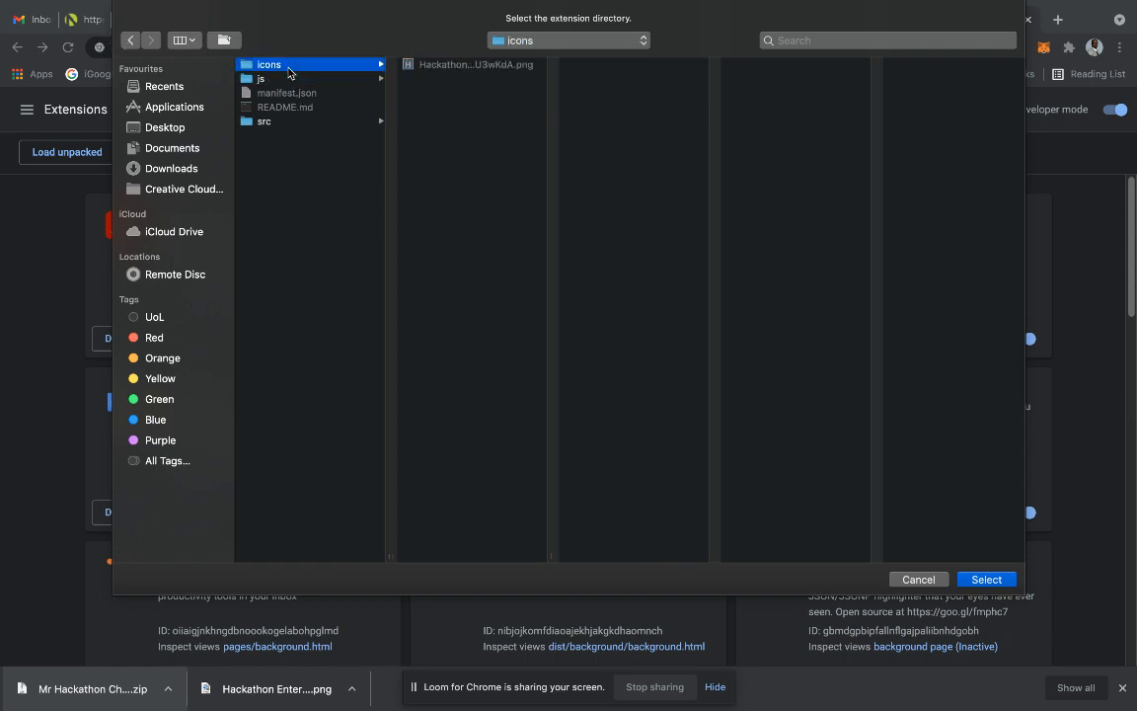
left_click(287, 123)
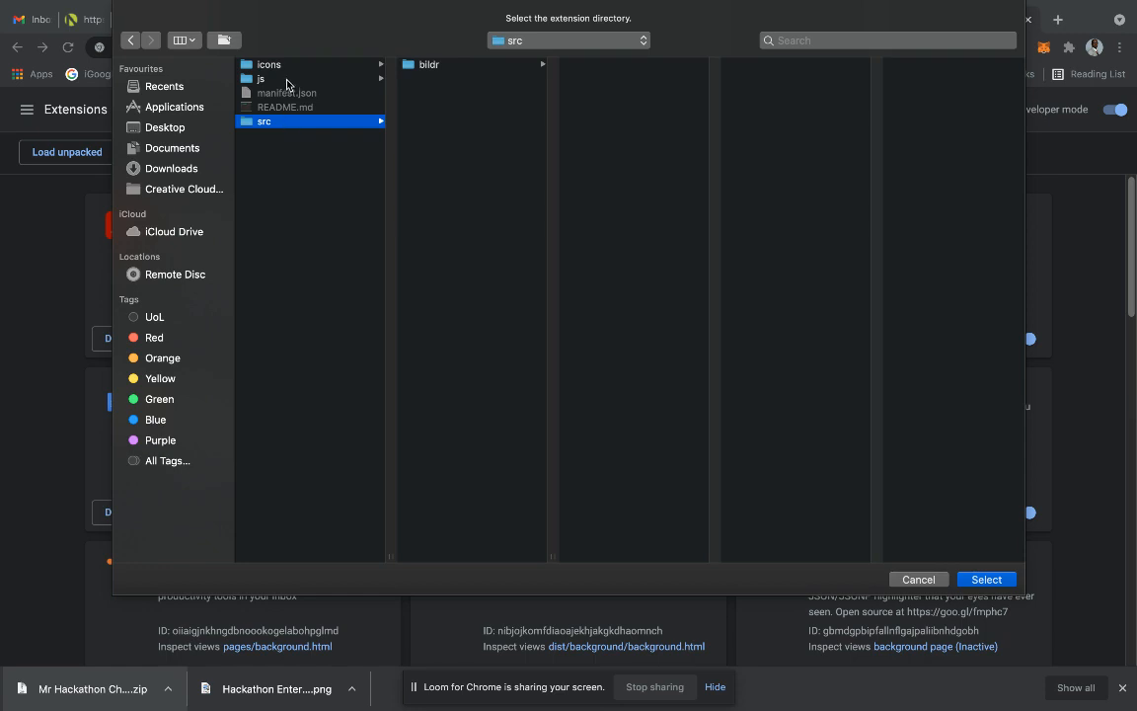
left_click(286, 80)
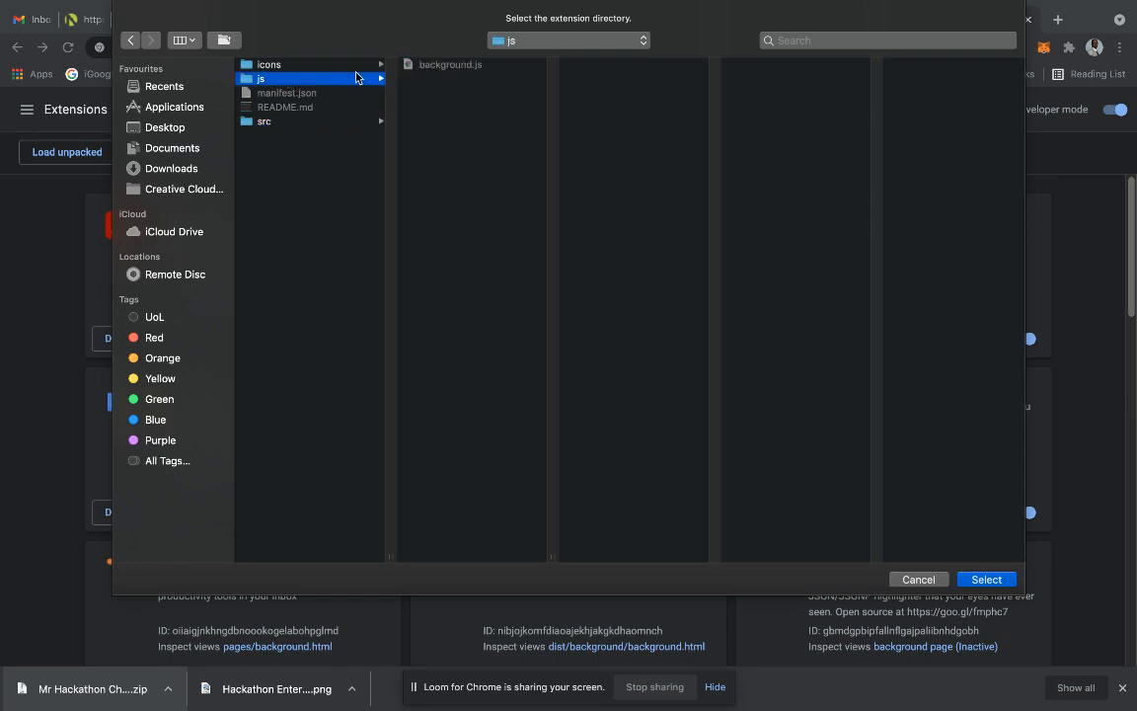
left_click(188, 169)
scroll(390, 196, "down", 10)
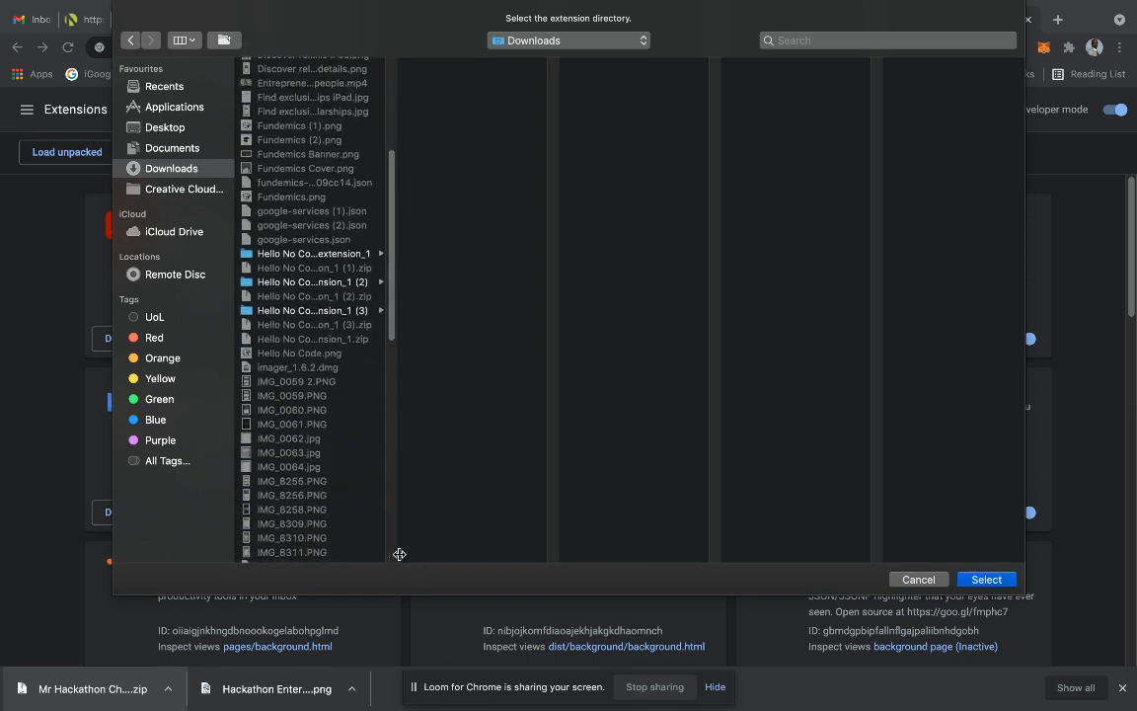
left_click_drag(392, 554, 733, 527)
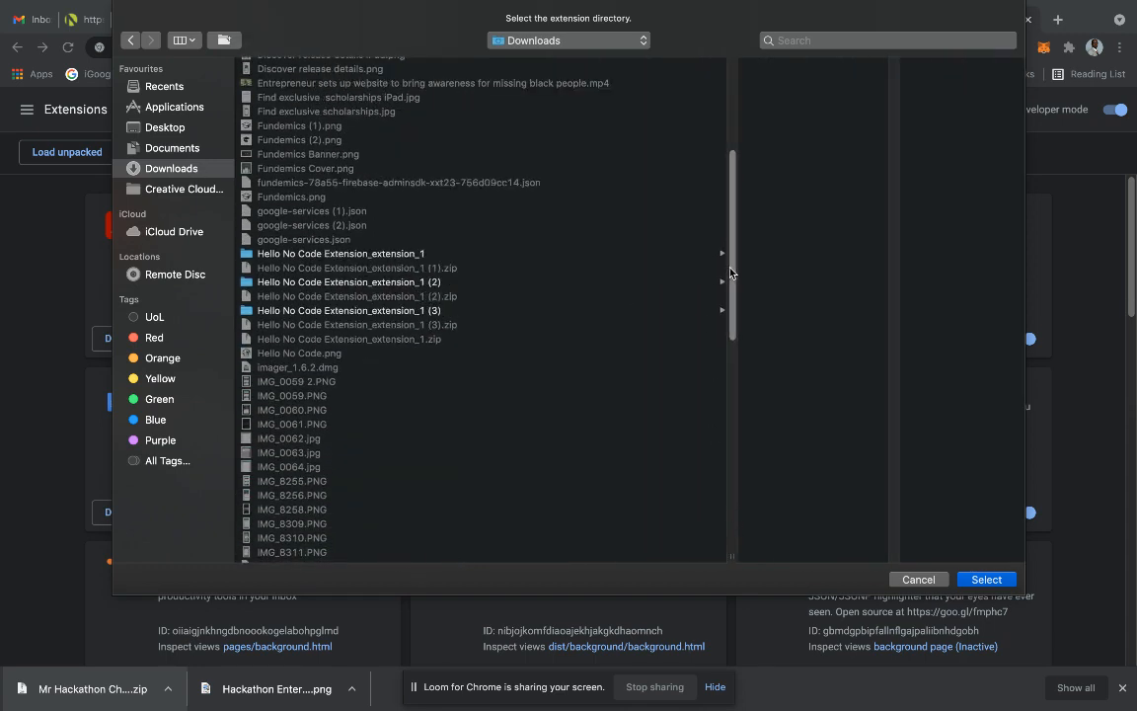
left_click_drag(728, 267, 727, 432)
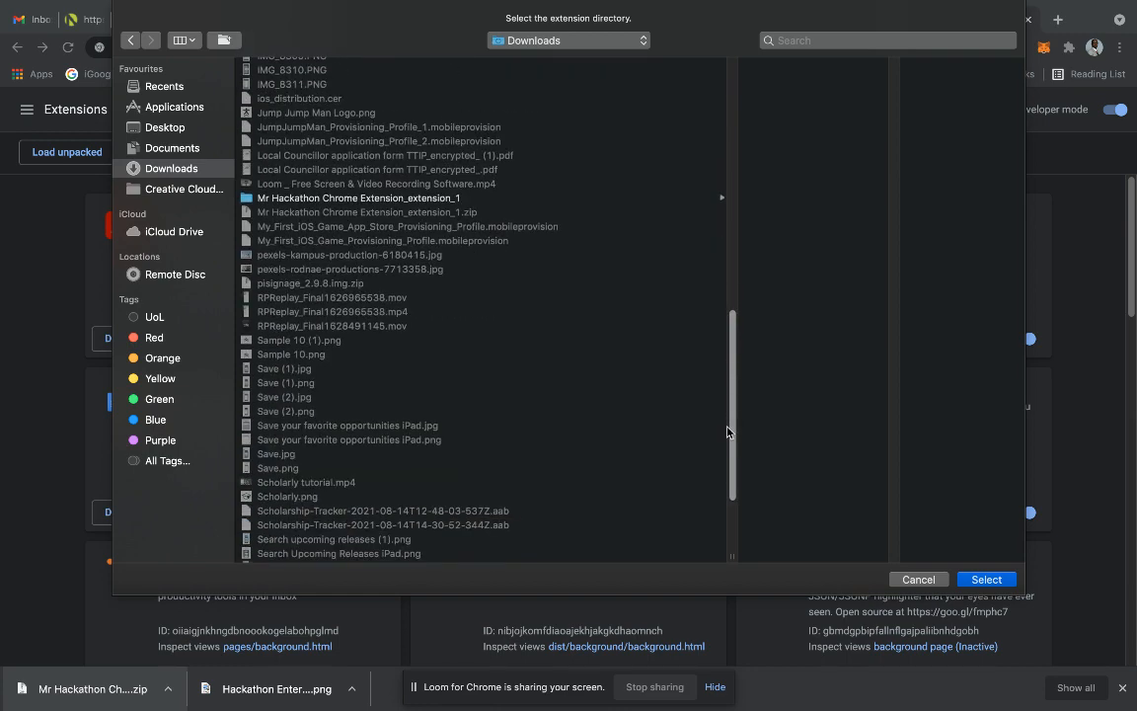
left_click(431, 199)
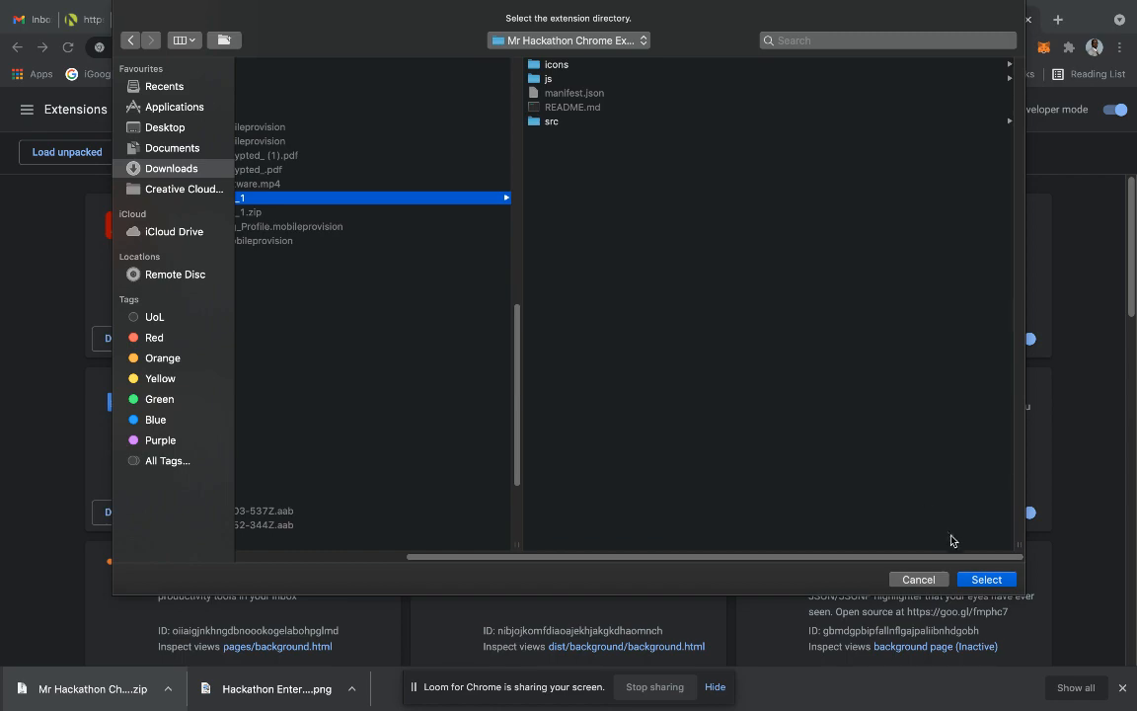
left_click(984, 580)
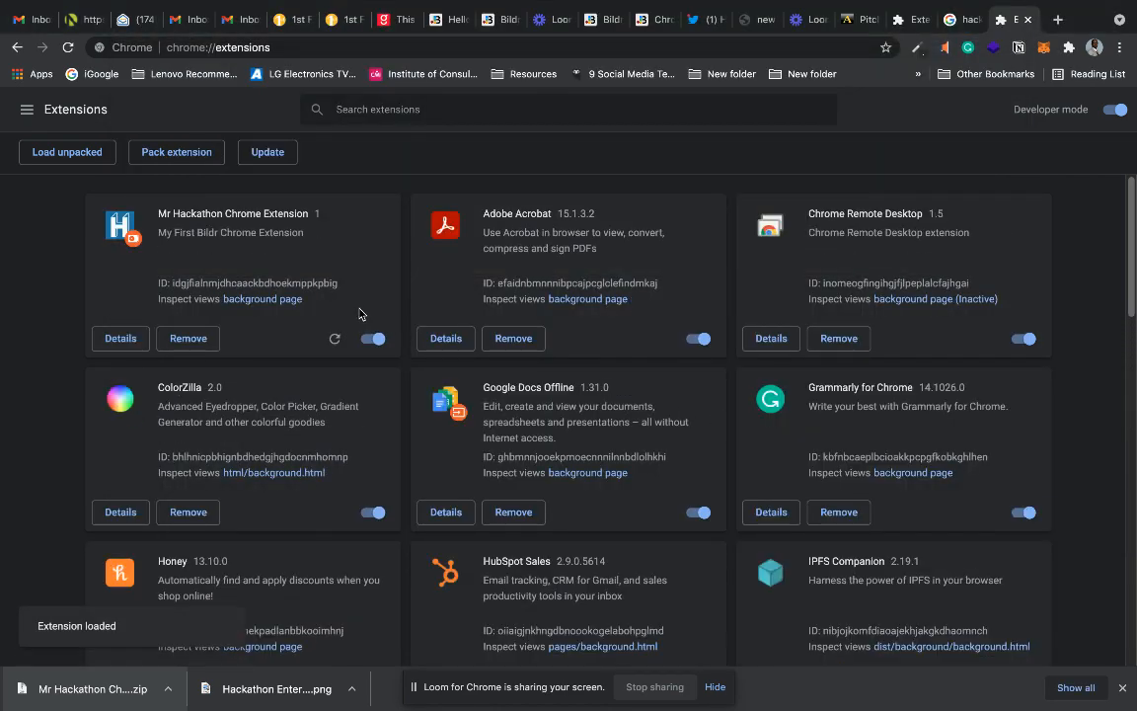
Run the reloaded Mr Hackathon Chrome Extension on the already open Twitter home page.
left_click(949, 22)
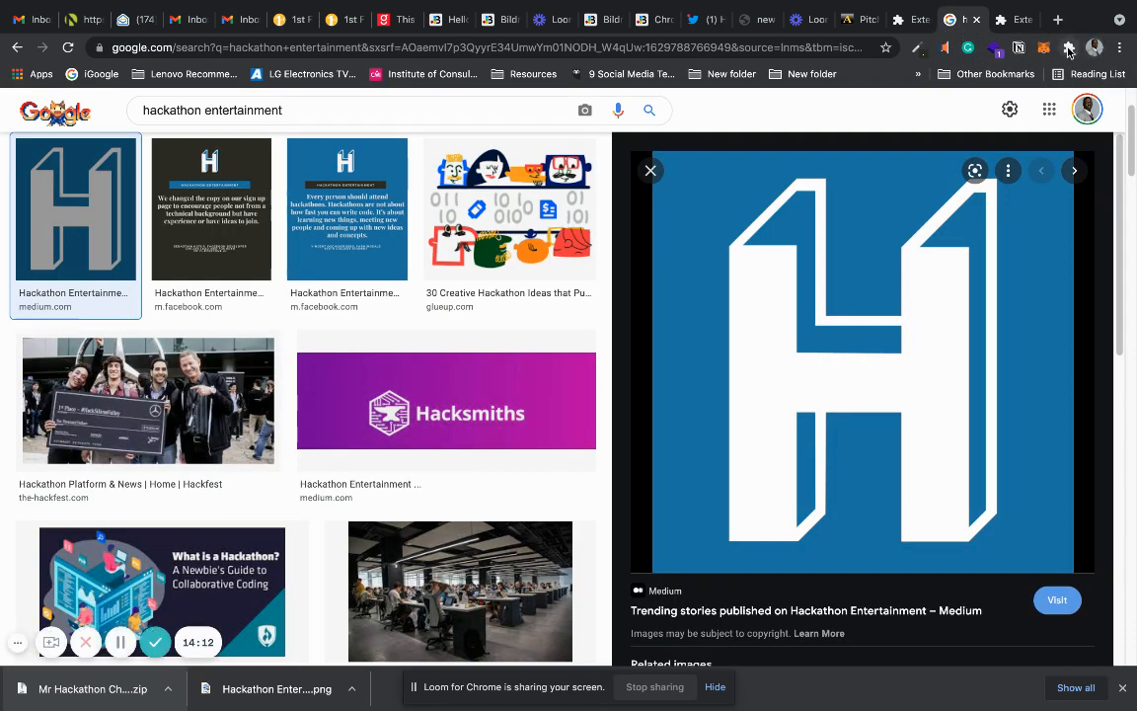
left_click(709, 20)
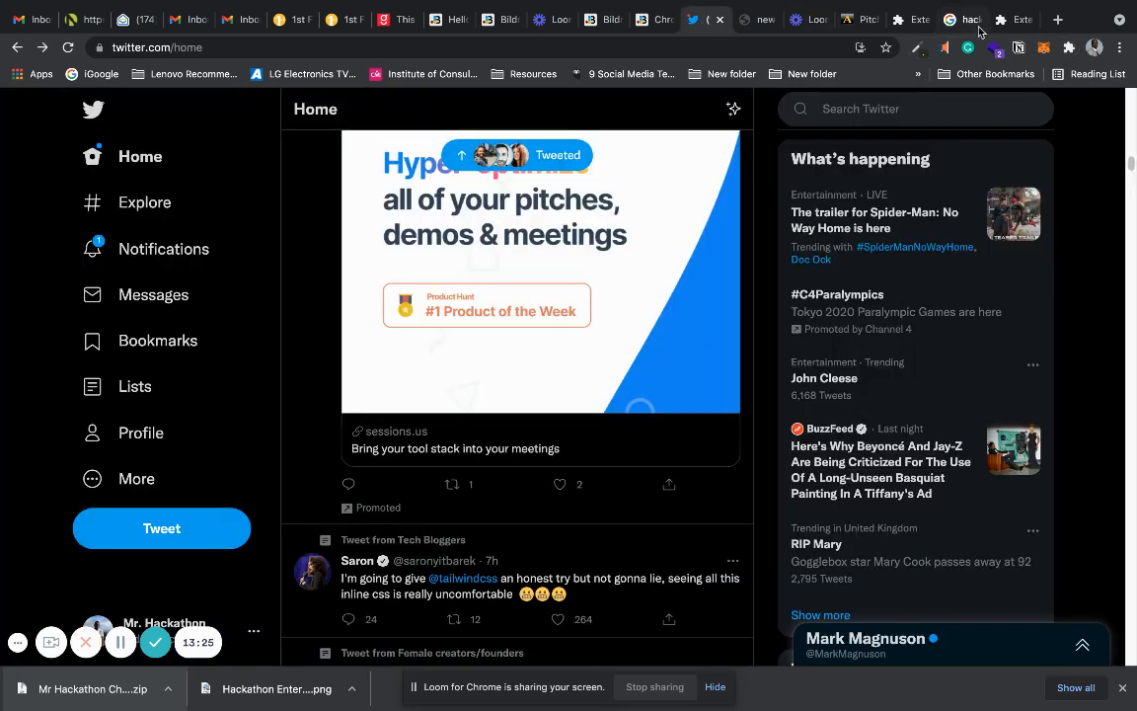
left_click(1068, 47)
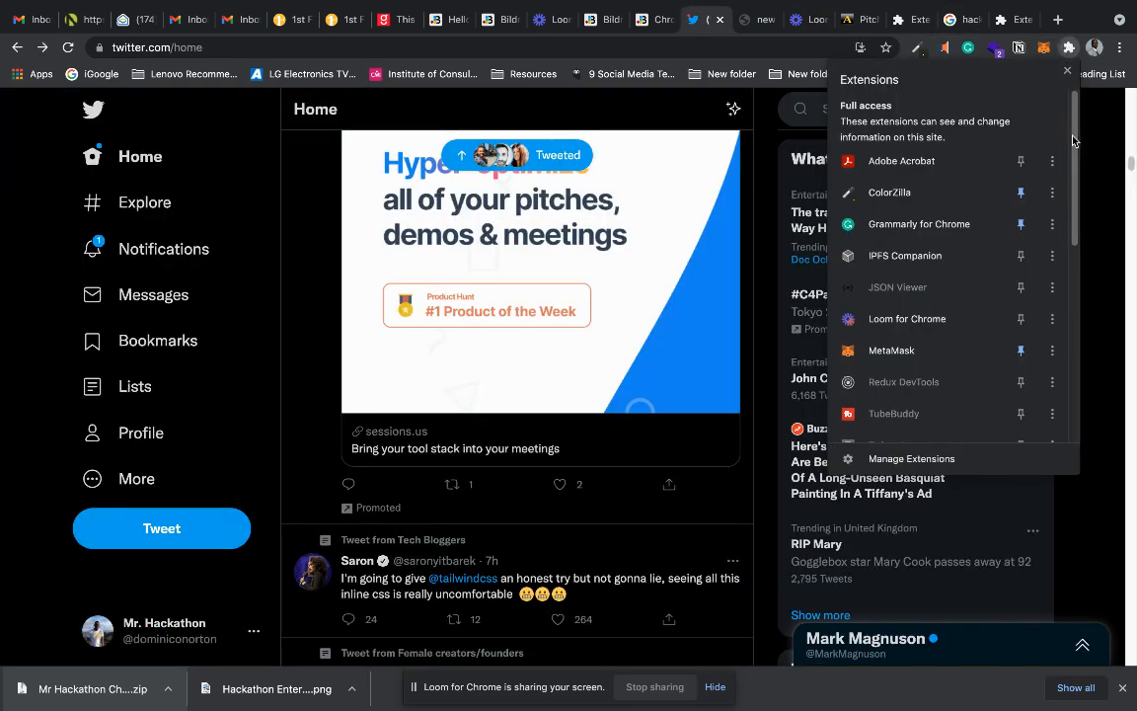
left_click_drag(1077, 145, 1081, 265)
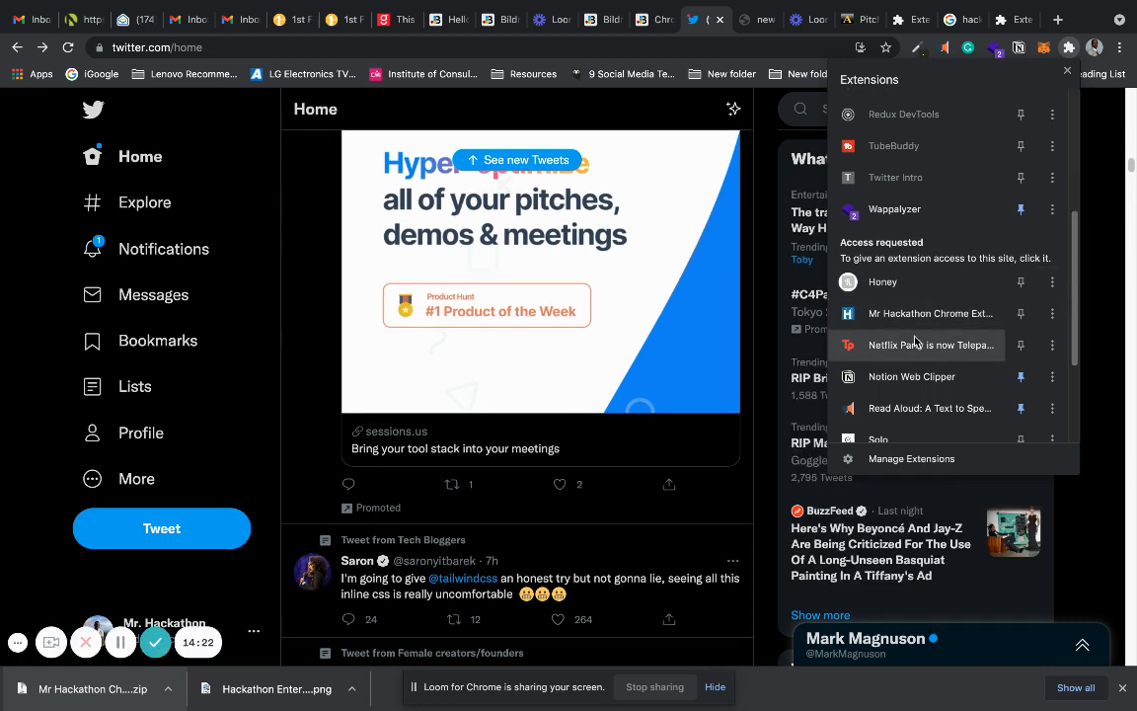
left_click(940, 314)
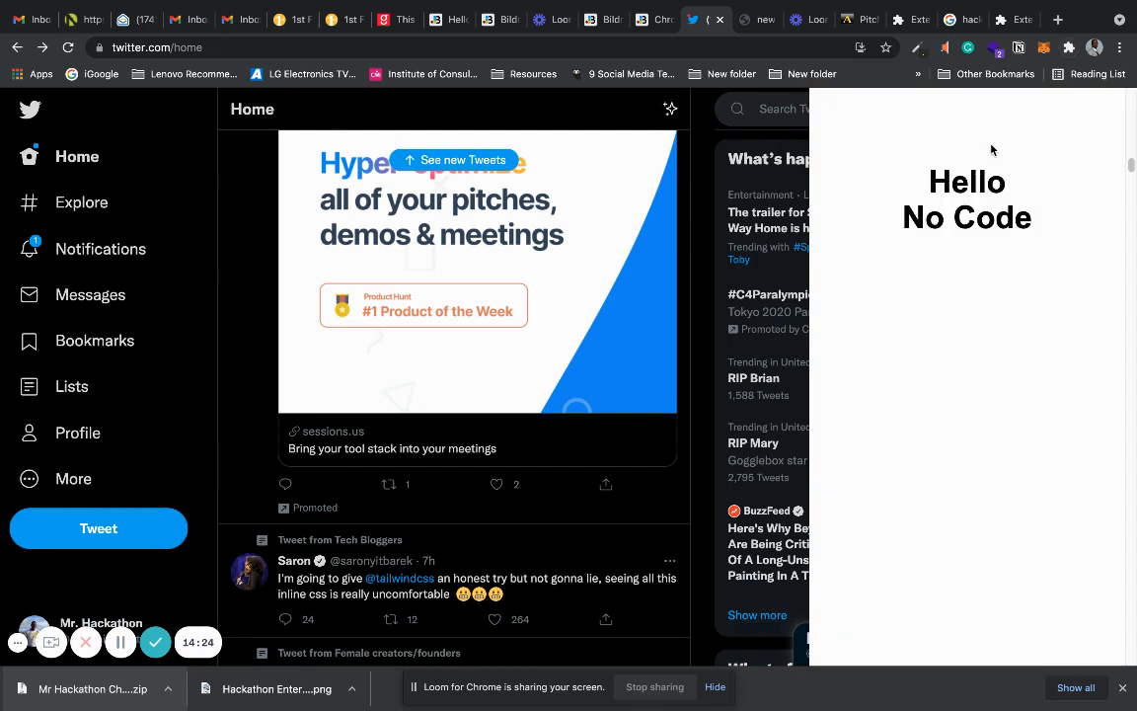
left_click(120, 643)
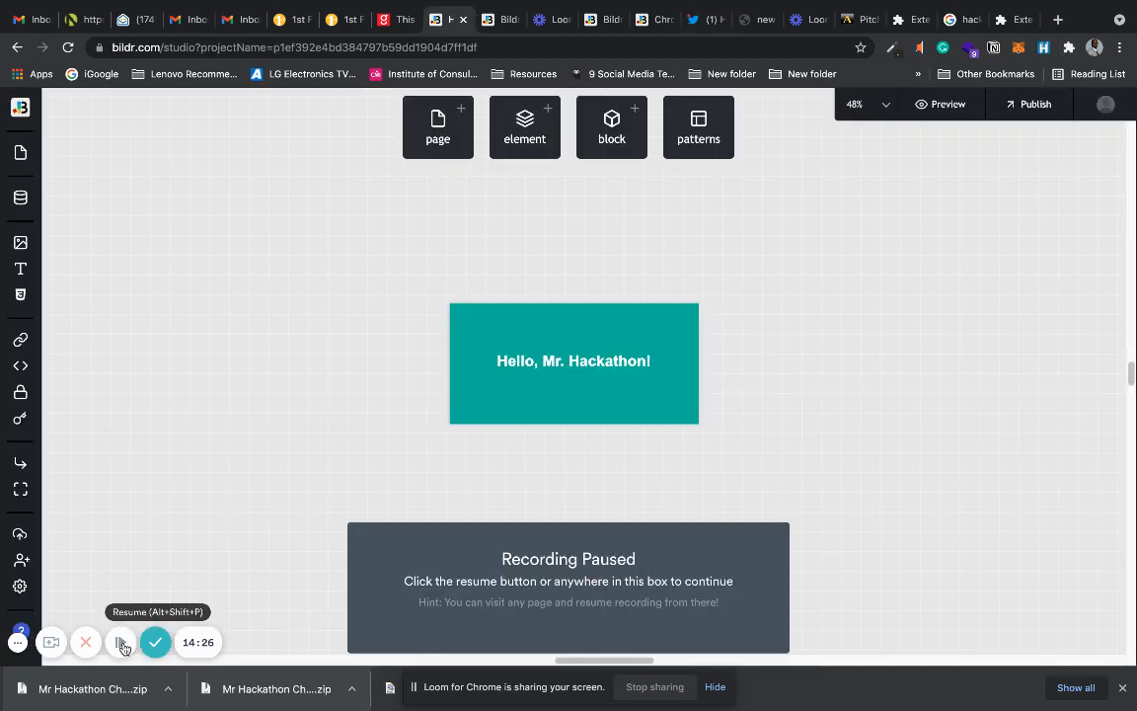
left_click(121, 643)
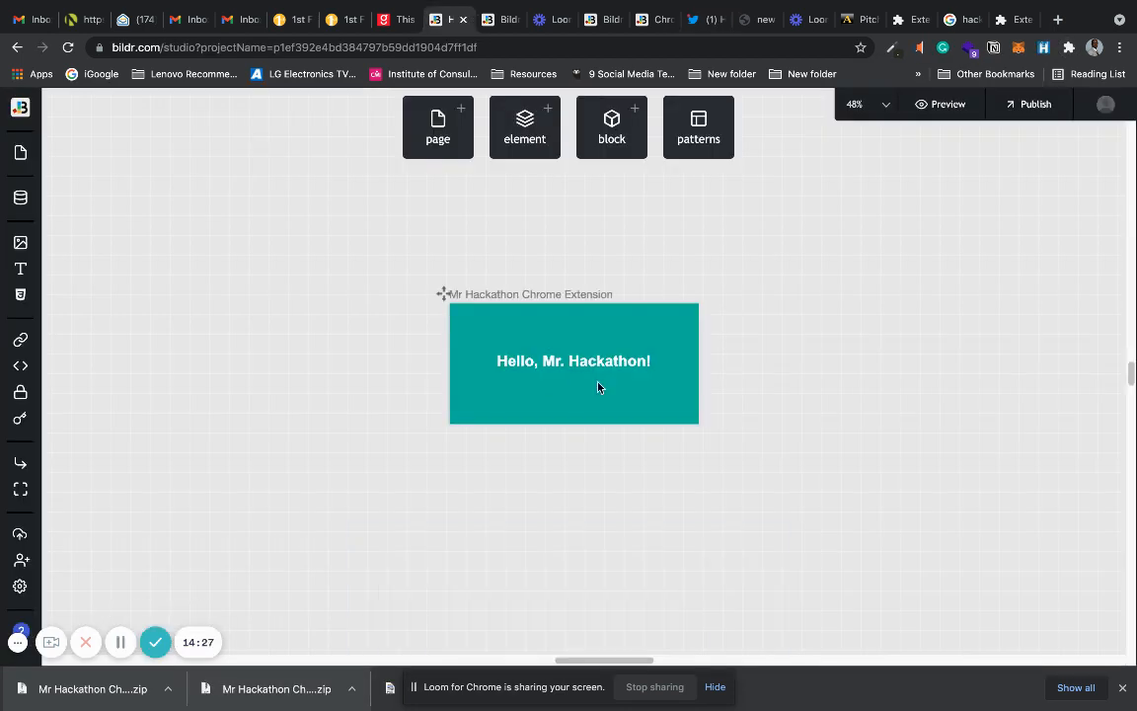
Open google.com in a new browser window and test the Mr Hackathon extension by showing and hiding its panel.
left_click(1119, 48)
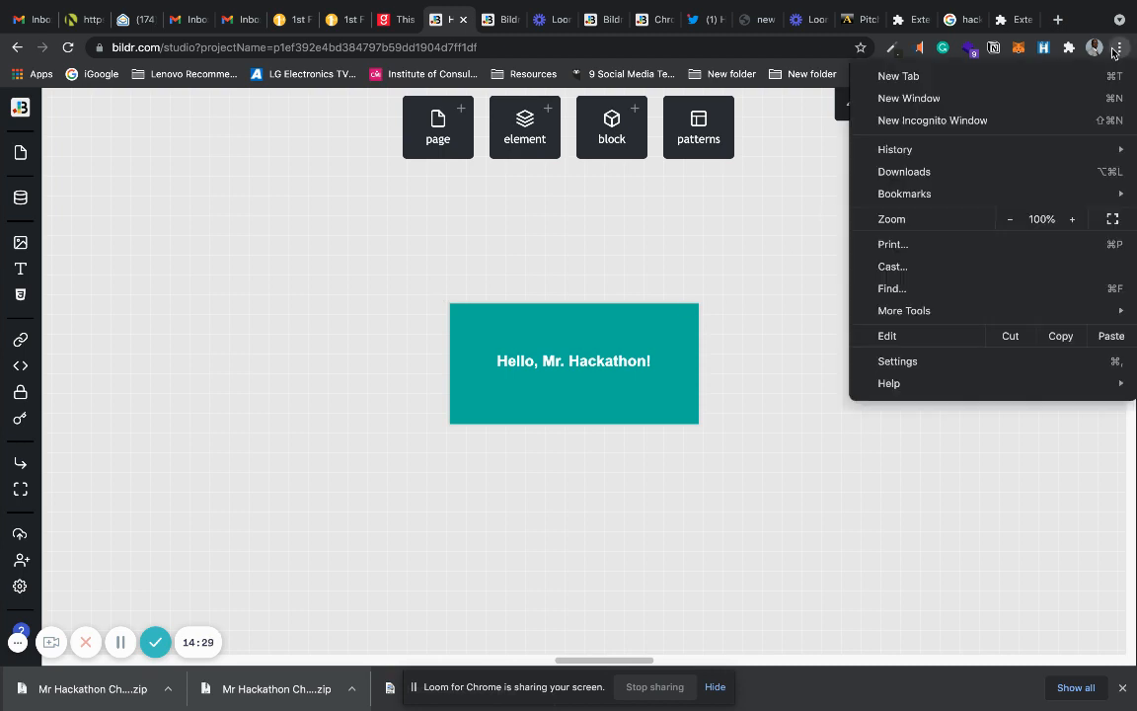
left_click(976, 103)
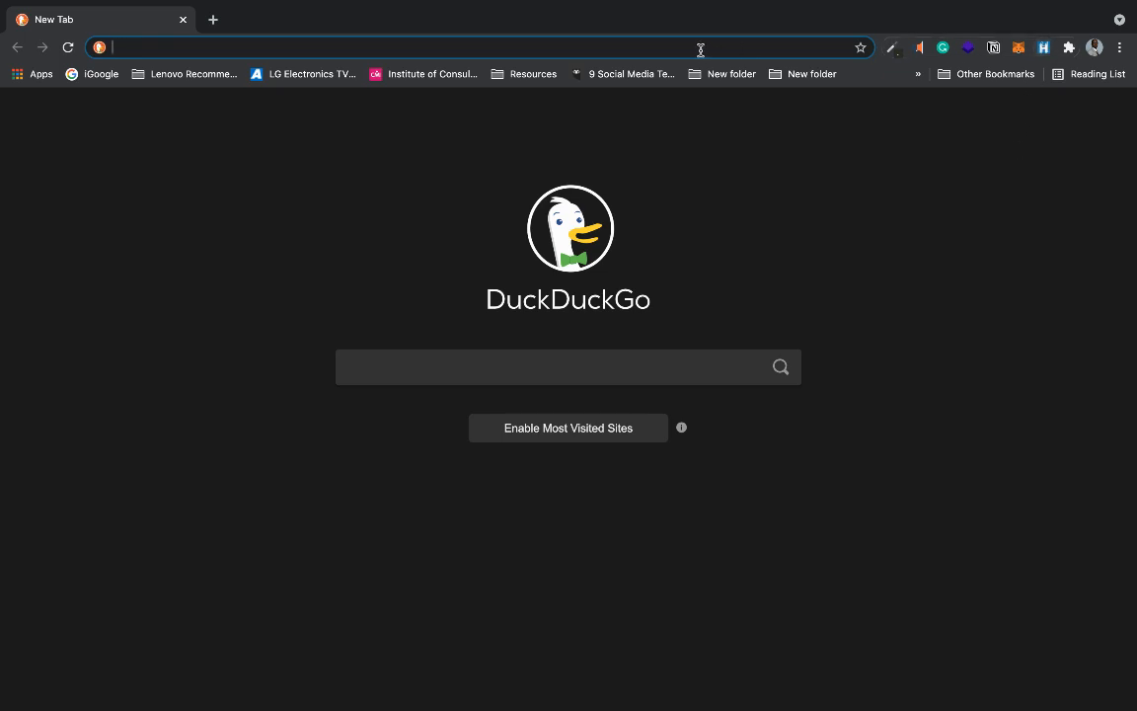
type("go")
key("Return")
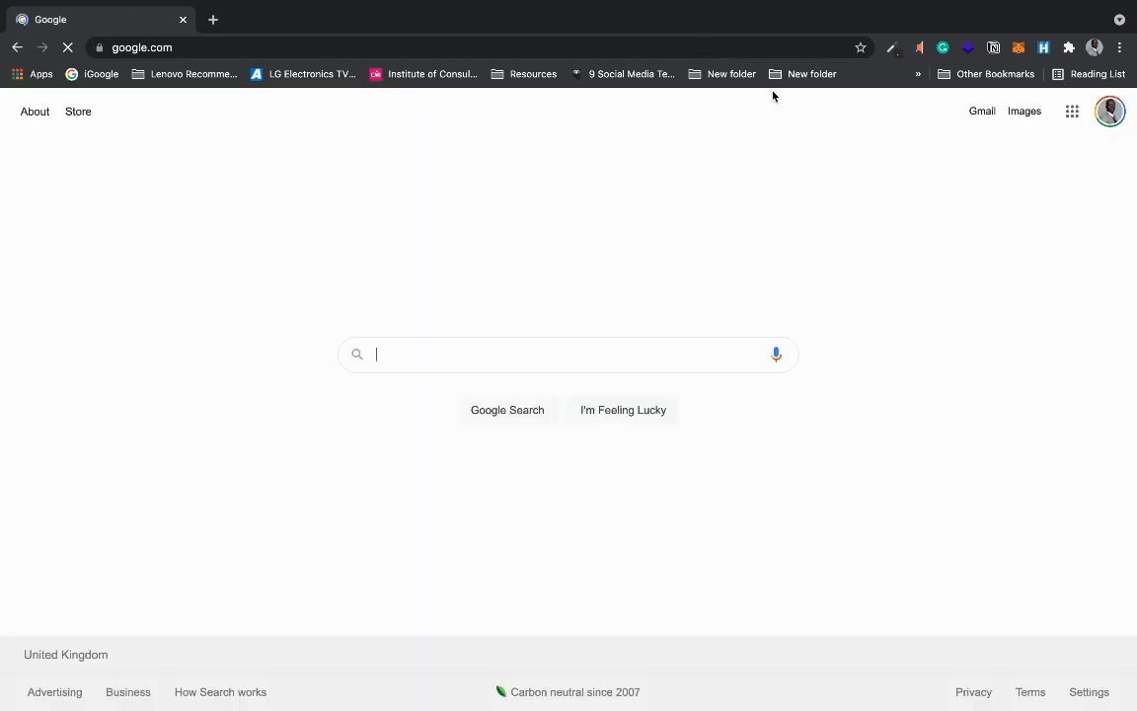
left_click(1044, 48)
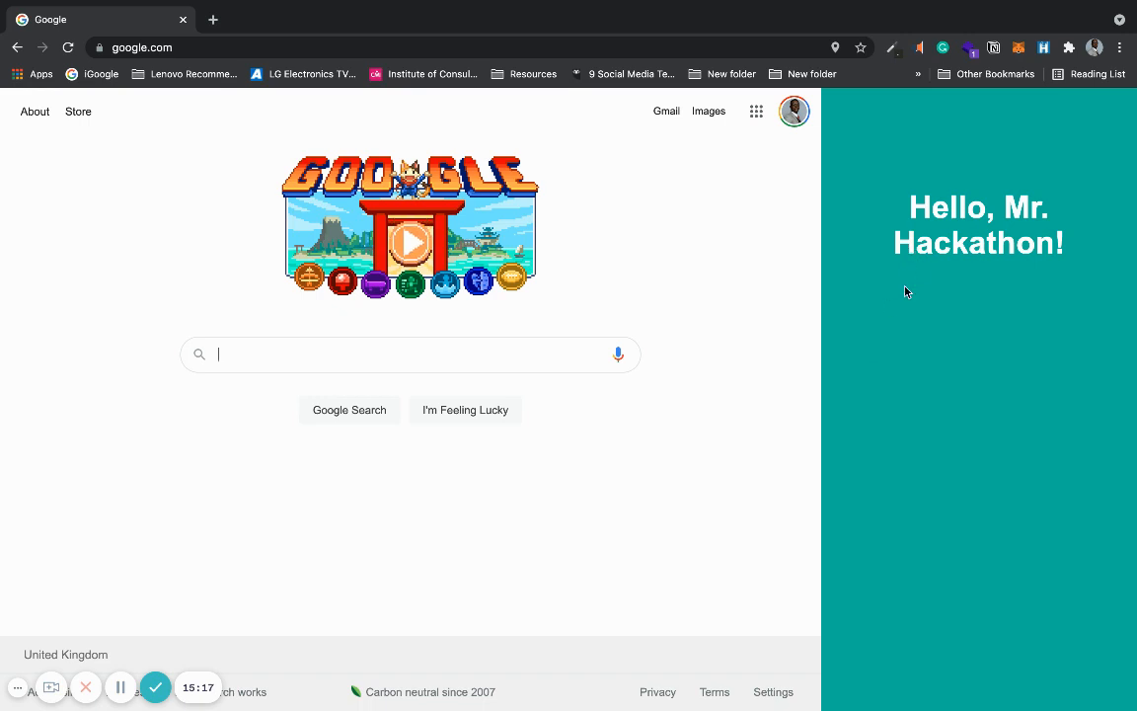
left_click(1045, 48)
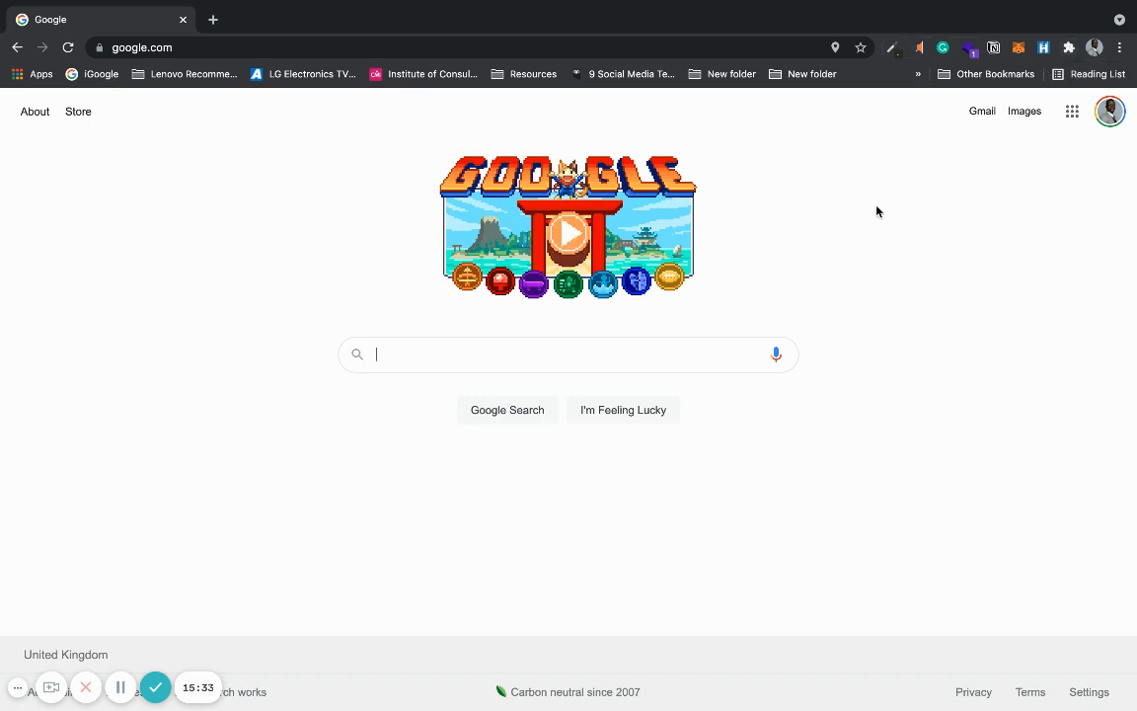
Close the Google test window and dismiss the downloads bar in the Bildr Studio window.
left_click(183, 20)
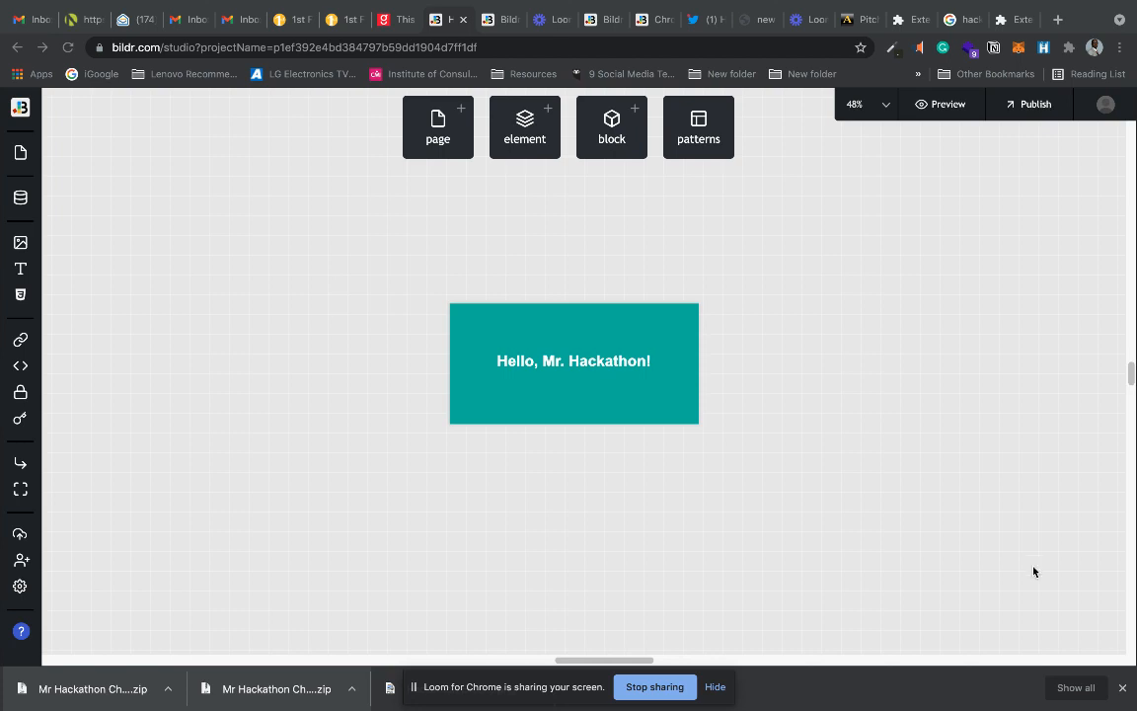
left_click(1123, 689)
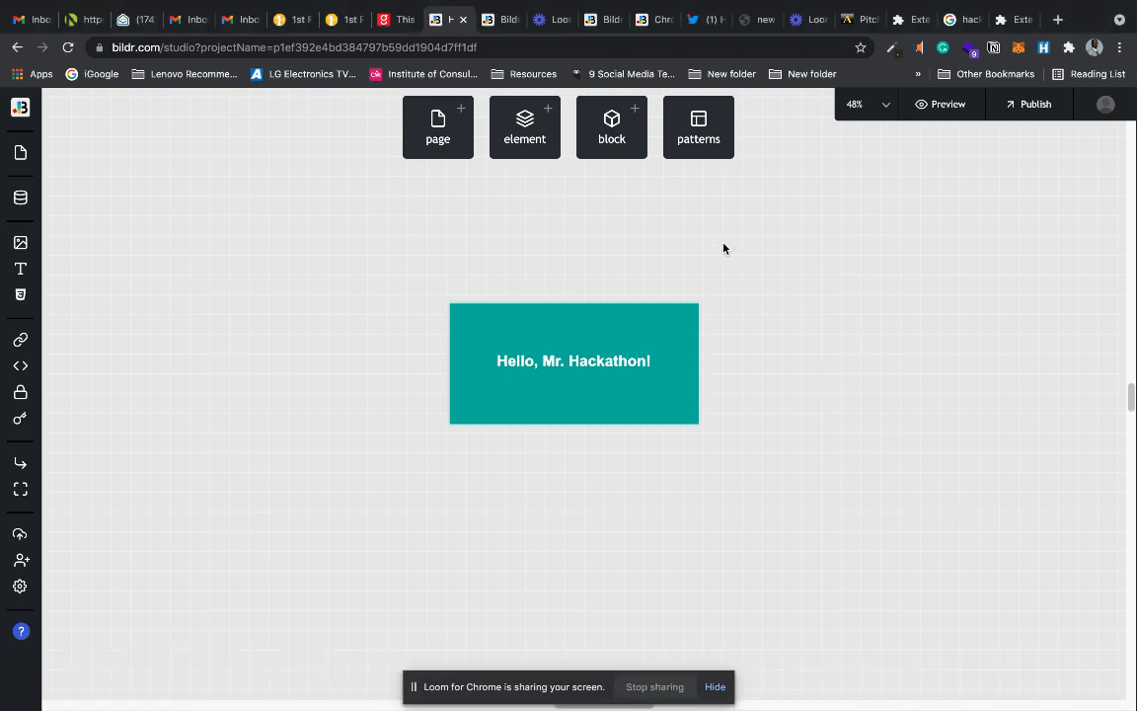